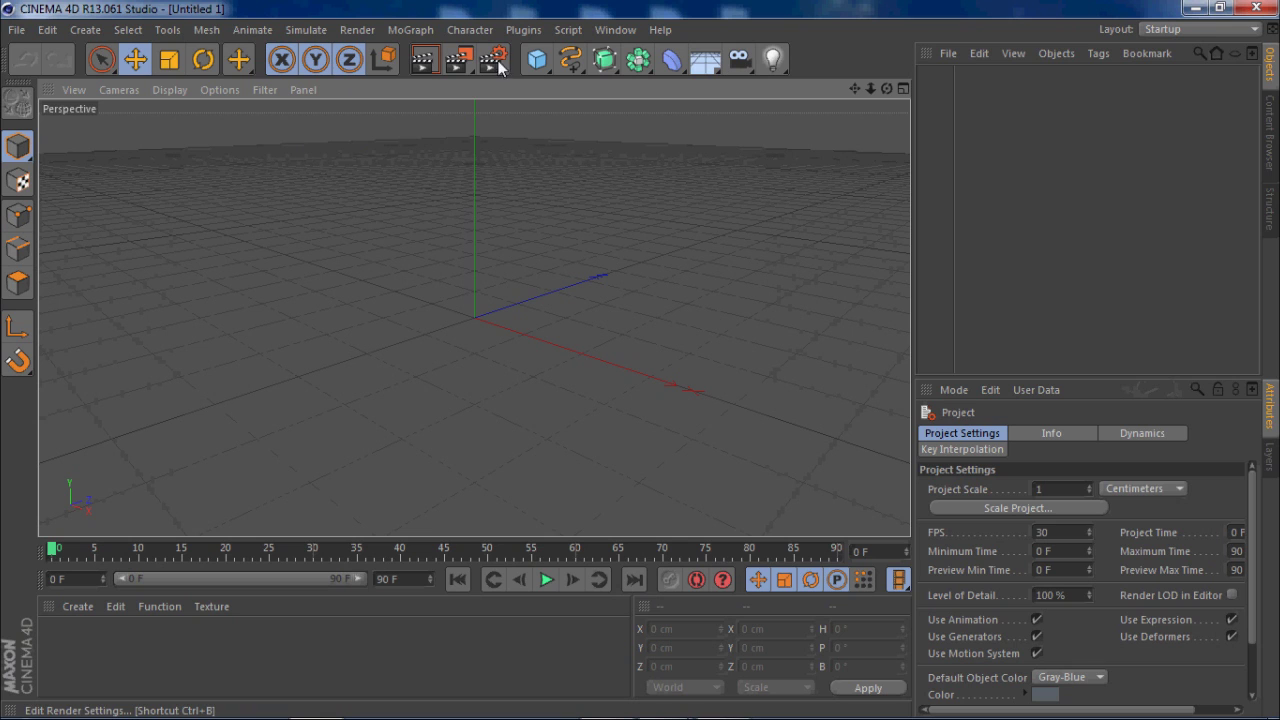
Step: Set the render output size to 1280 x 720 pixels in the render settings
left_click(494, 61)
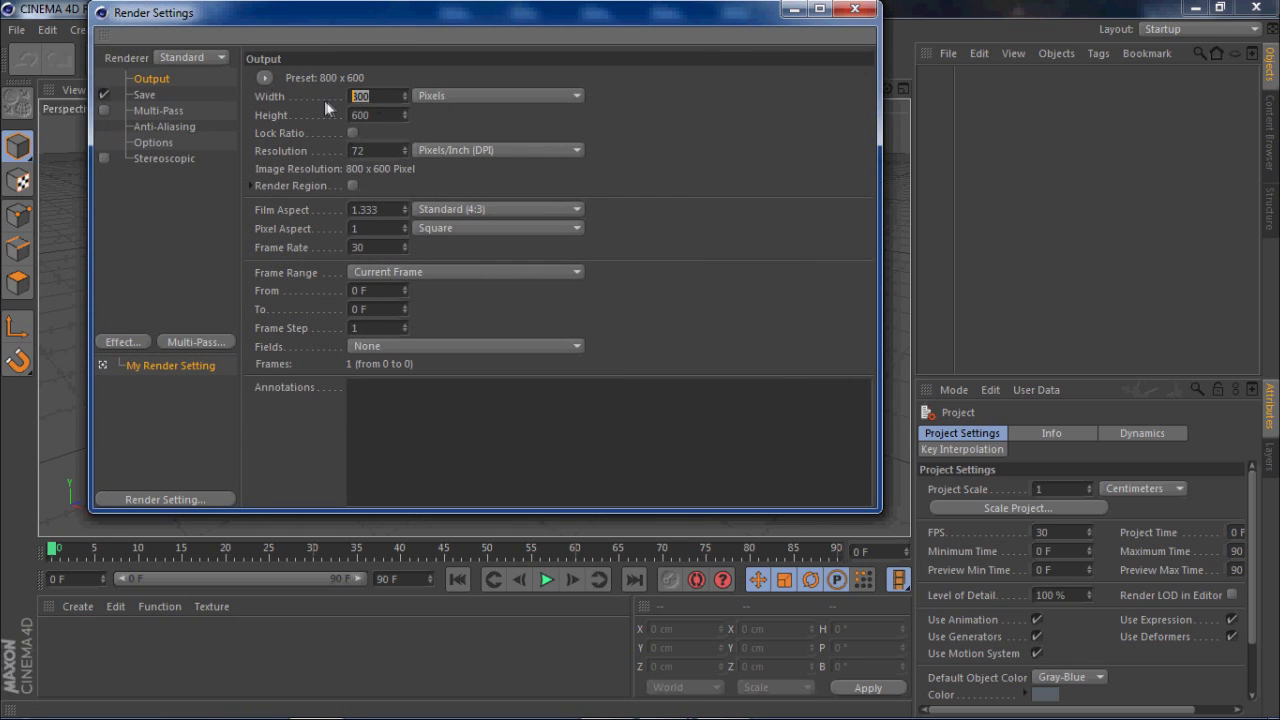
type("1280")
key("Tab")
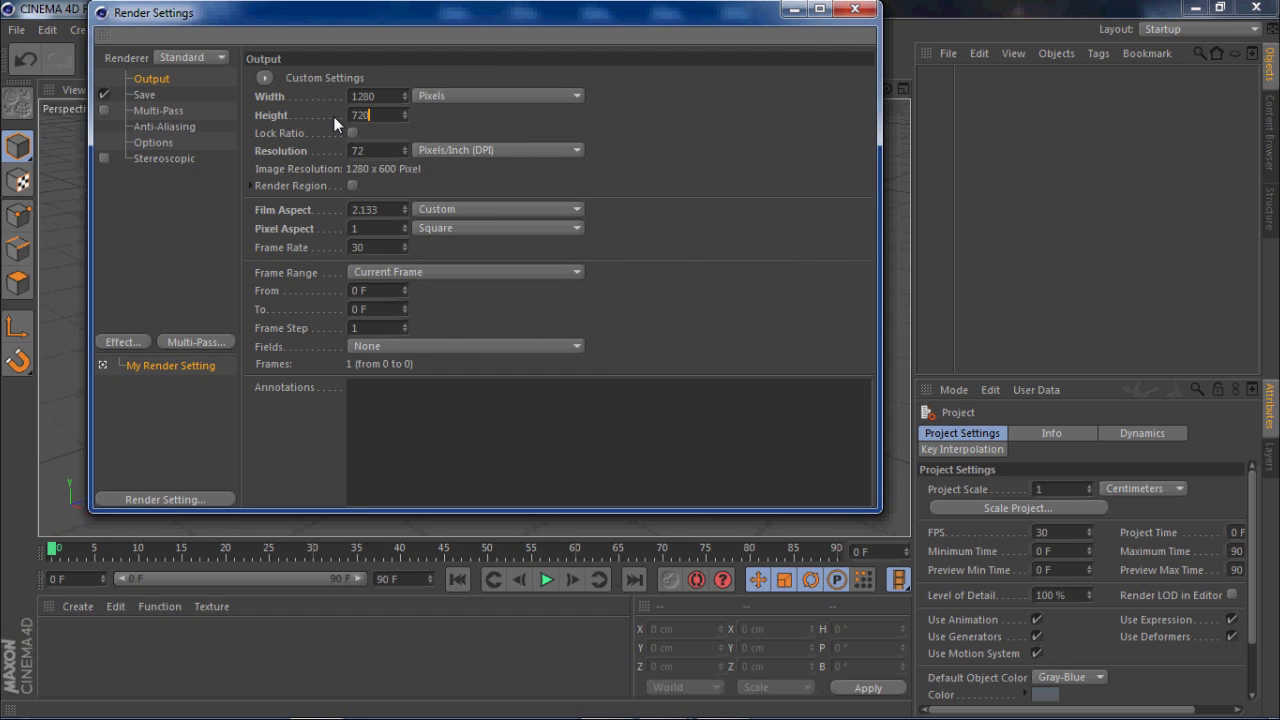
left_click_drag(469, 20, 480, 105)
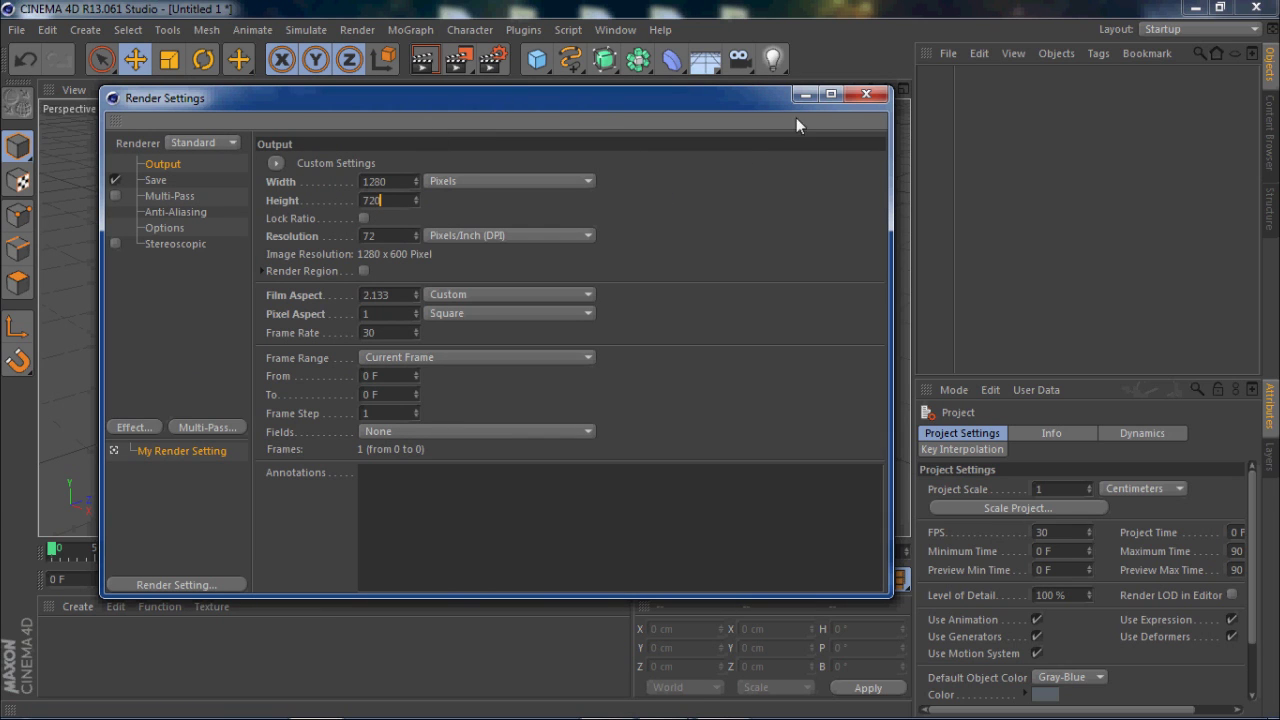
key("Return")
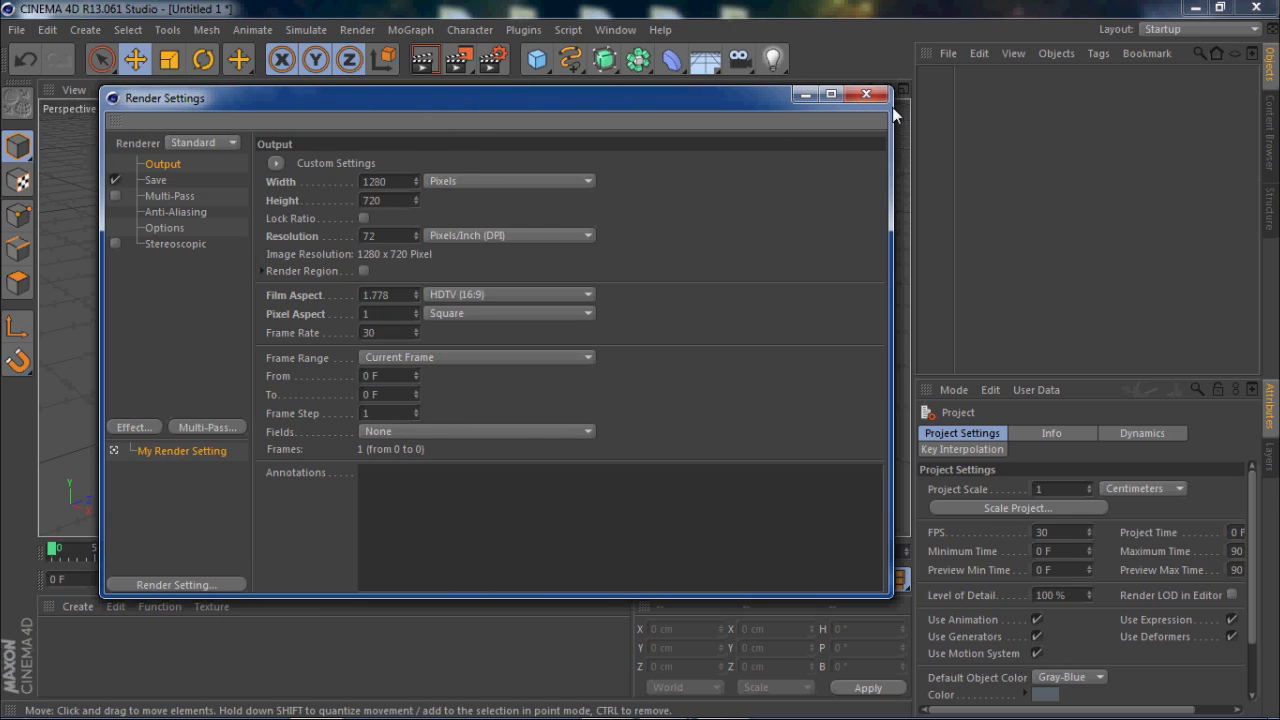
left_click(867, 94)
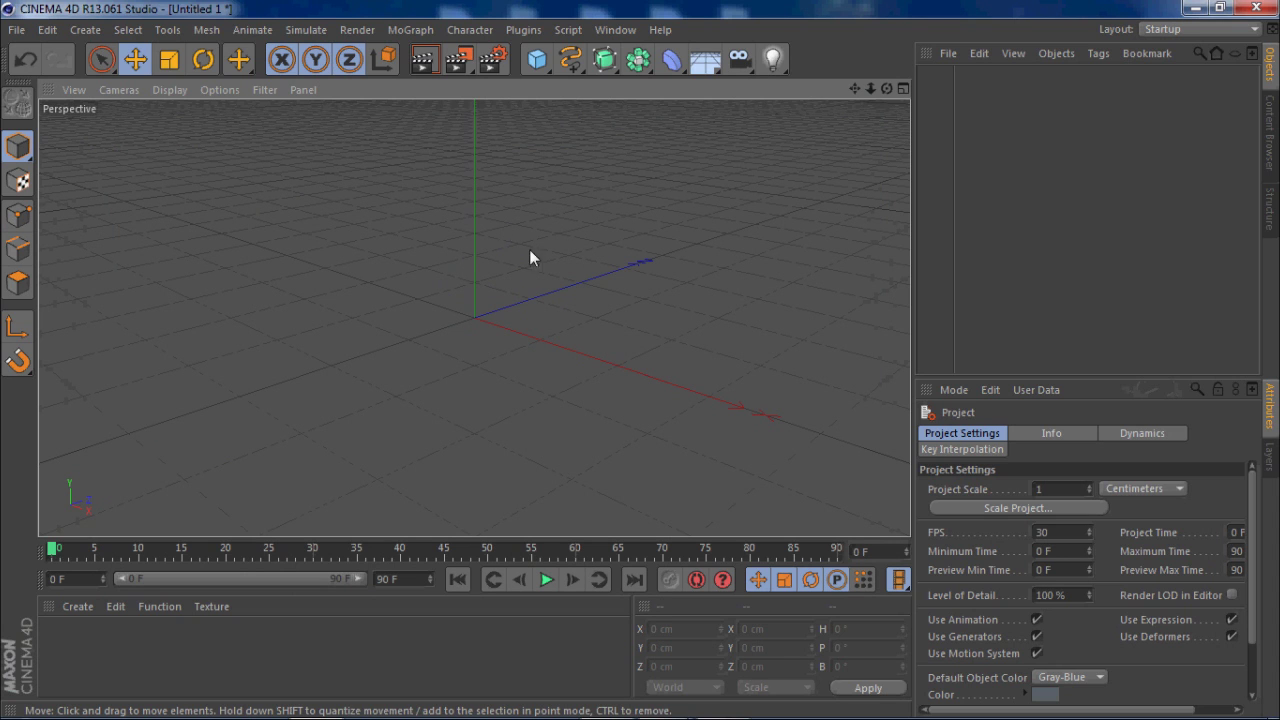
mouse_move(590, 215)
left_mouse_down("alt")
mouse_move(466, 306)
mouse_move(637, 180)
mouse_move(563, 272)
mouse_move(600, 290)
mouse_move(540, 314)
mouse_move(316, 312)
mouse_move(524, 403)
mouse_move(581, 311)
mouse_move(377, 325)
mouse_move(491, 243)
mouse_move(537, 240)
mouse_move(609, 169)
mouse_move(508, 251)
mouse_move(531, 246)
left_mouse_up("alt")
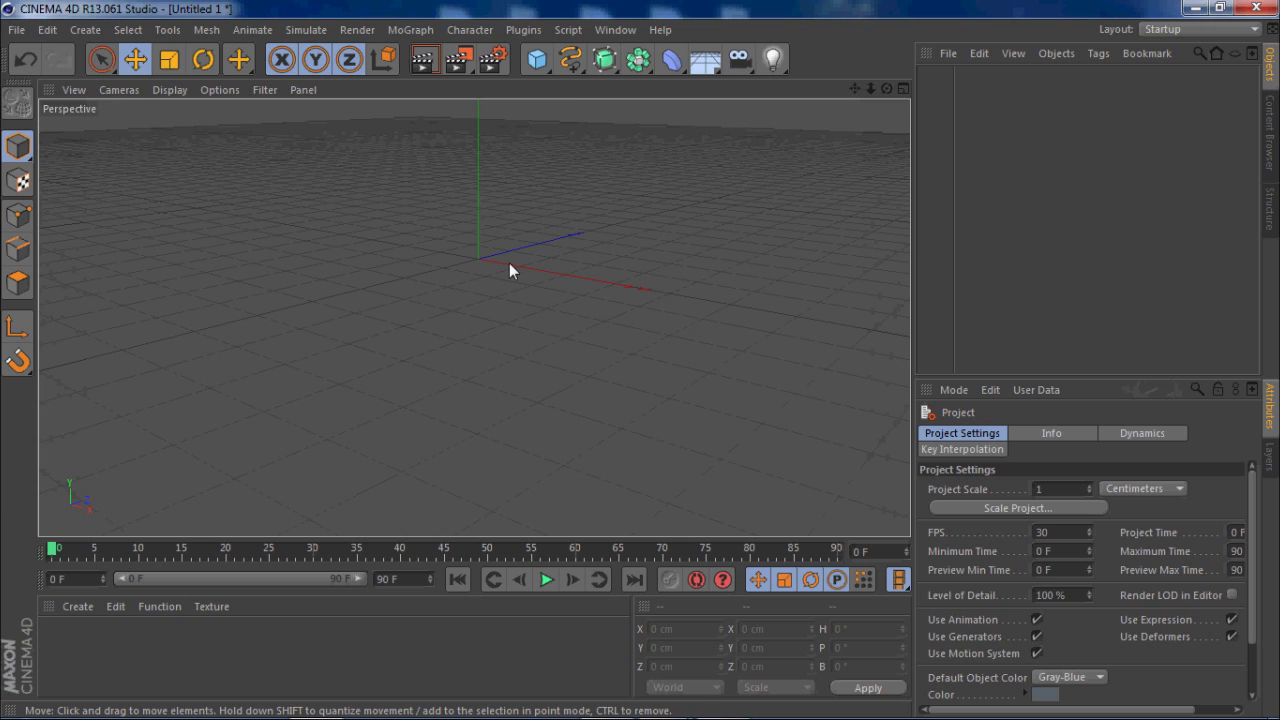
scroll(501, 265, "up", 1)
scroll(501, 265, "down", 3)
scroll(464, 266, "up", 1)
scroll(556, 249, "up", 1)
left_click_drag(533, 237, 521, 199, "alt")
left_click(705, 60)
left_click_drag(703, 284, 690, 256, "alt")
left_click_drag(333, 265, 390, 252, "alt")
left_click_drag(510, 228, 500, 266, "alt")
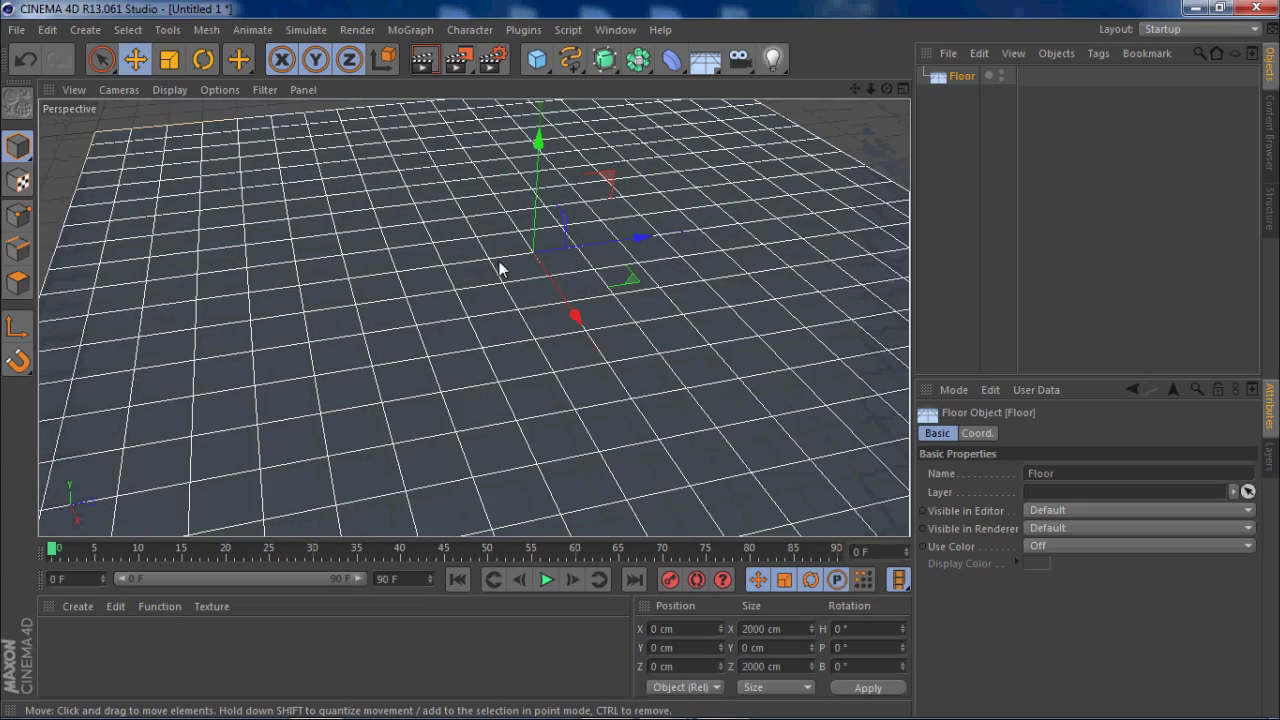
scroll(470, 286, "up", 5)
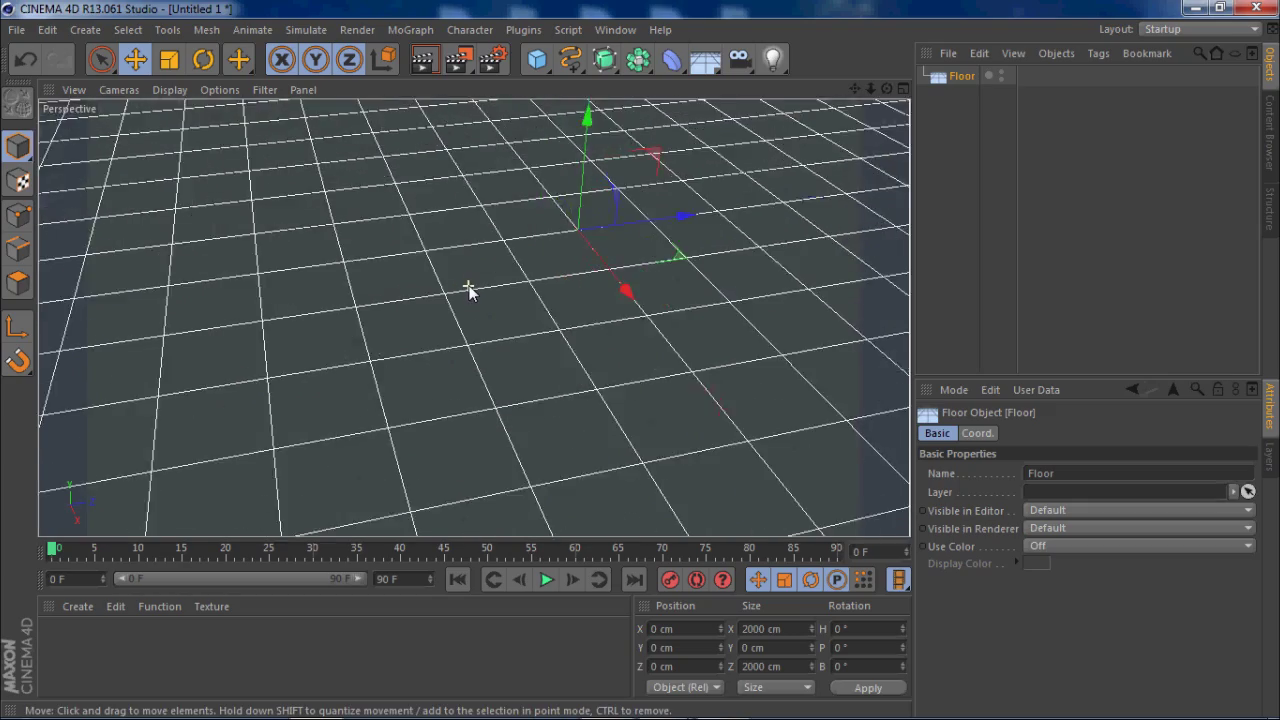
scroll(470, 286, "down", 5)
left_click_drag(512, 320, 700, 200, "alt")
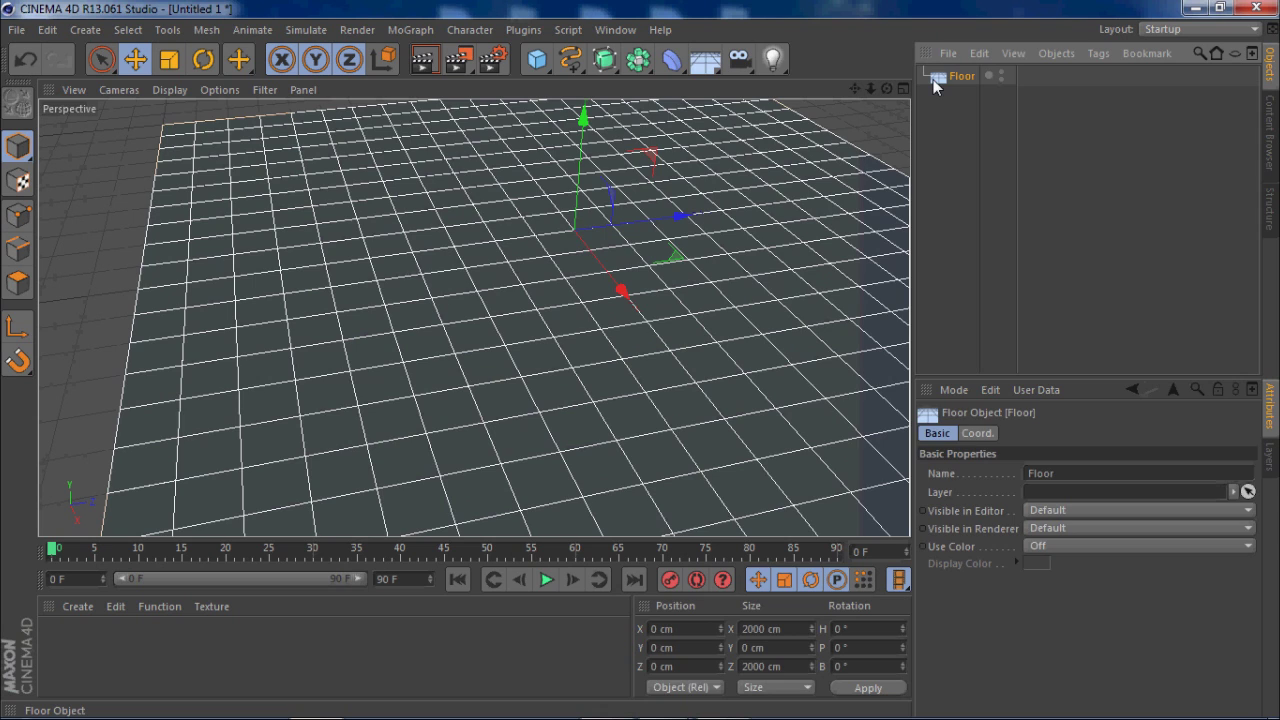
key("Delete")
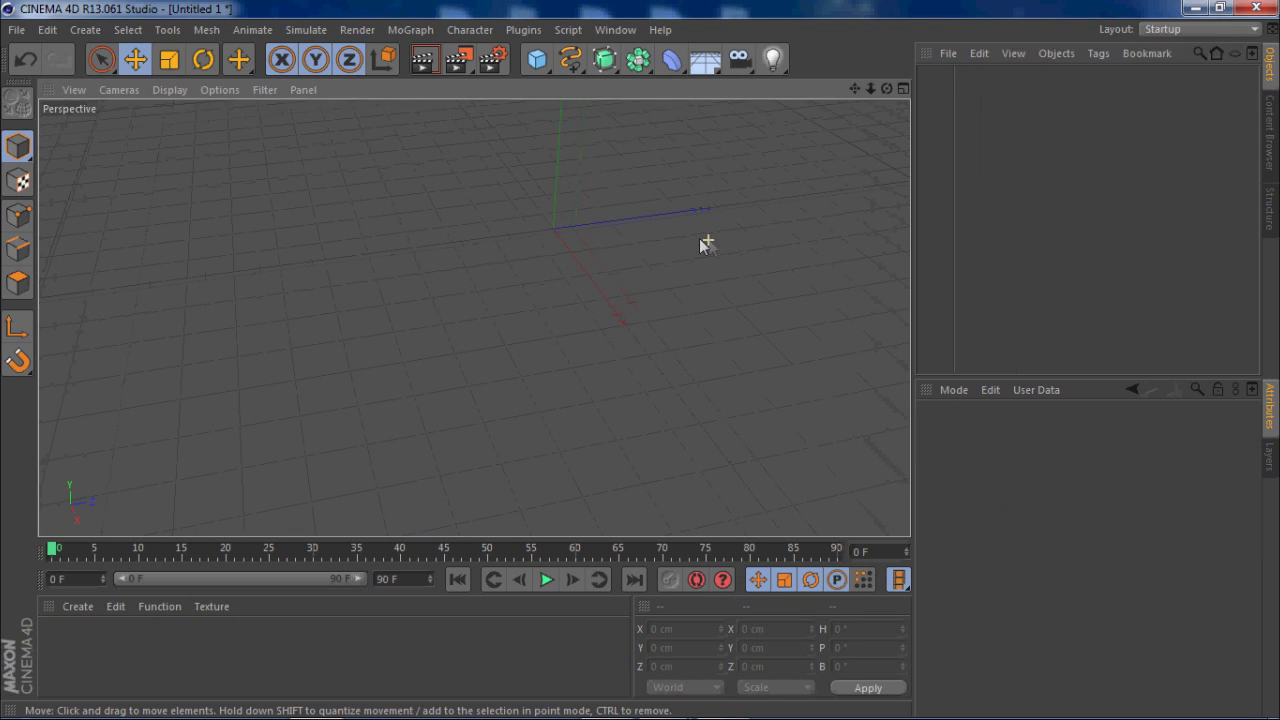
Step: Add a Floor object and set its X and Z scale to 5
left_click_drag(574, 264, 516, 345, "alt")
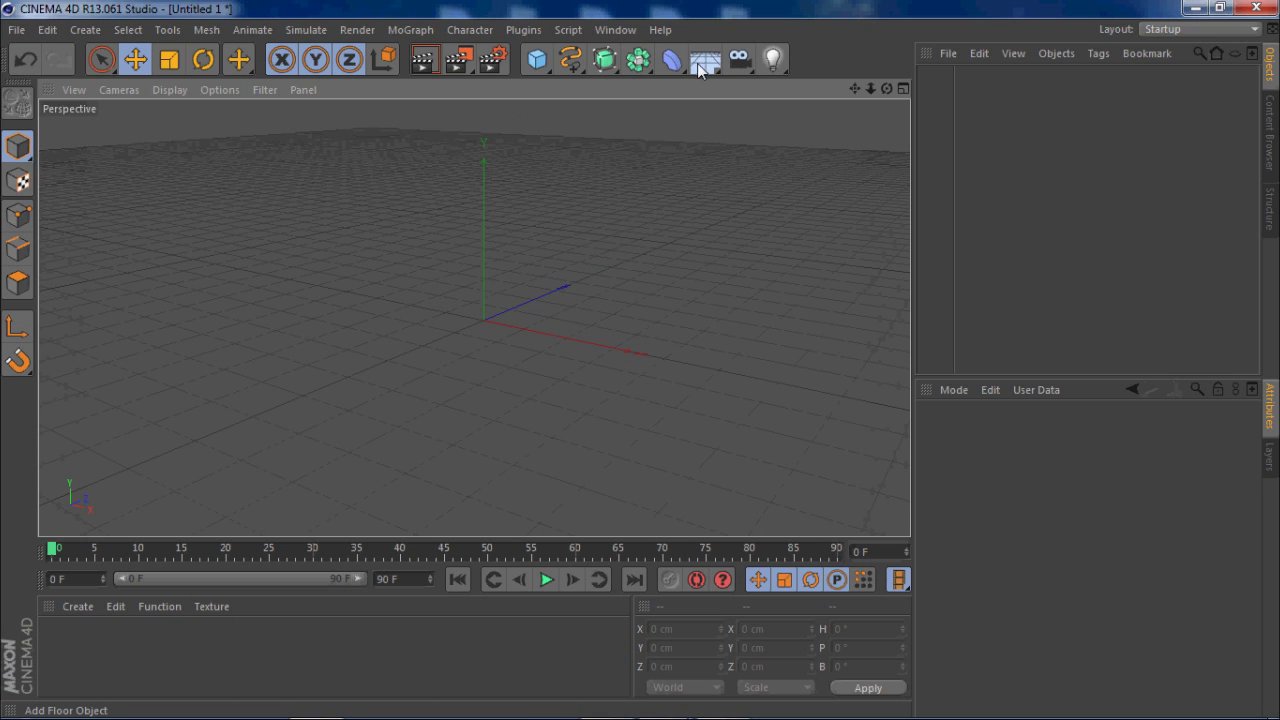
left_click(703, 64)
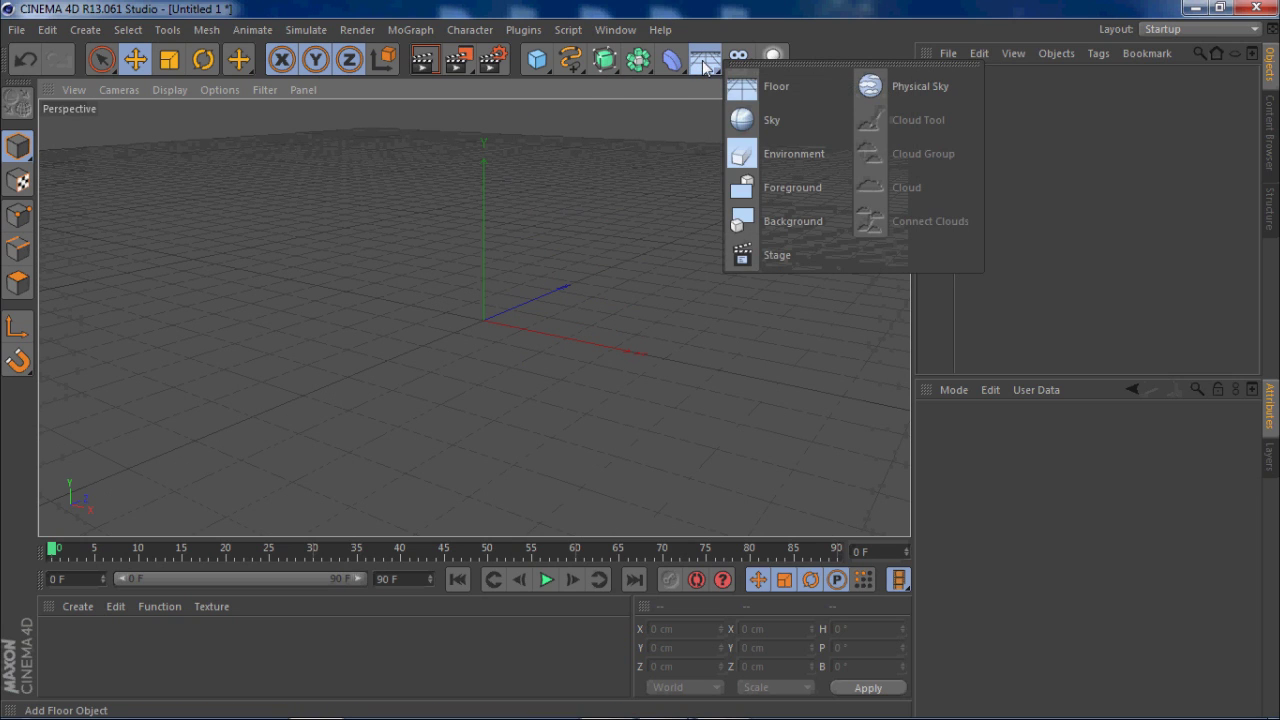
left_click(764, 95)
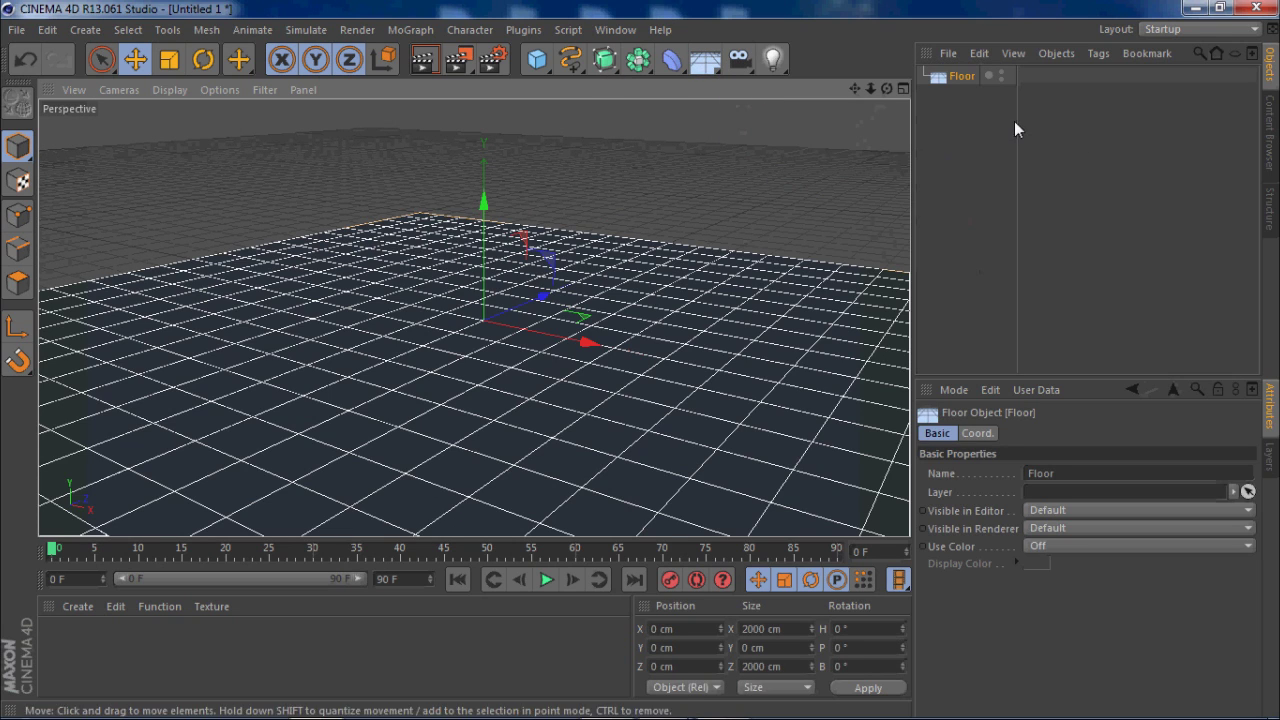
left_click(977, 433)
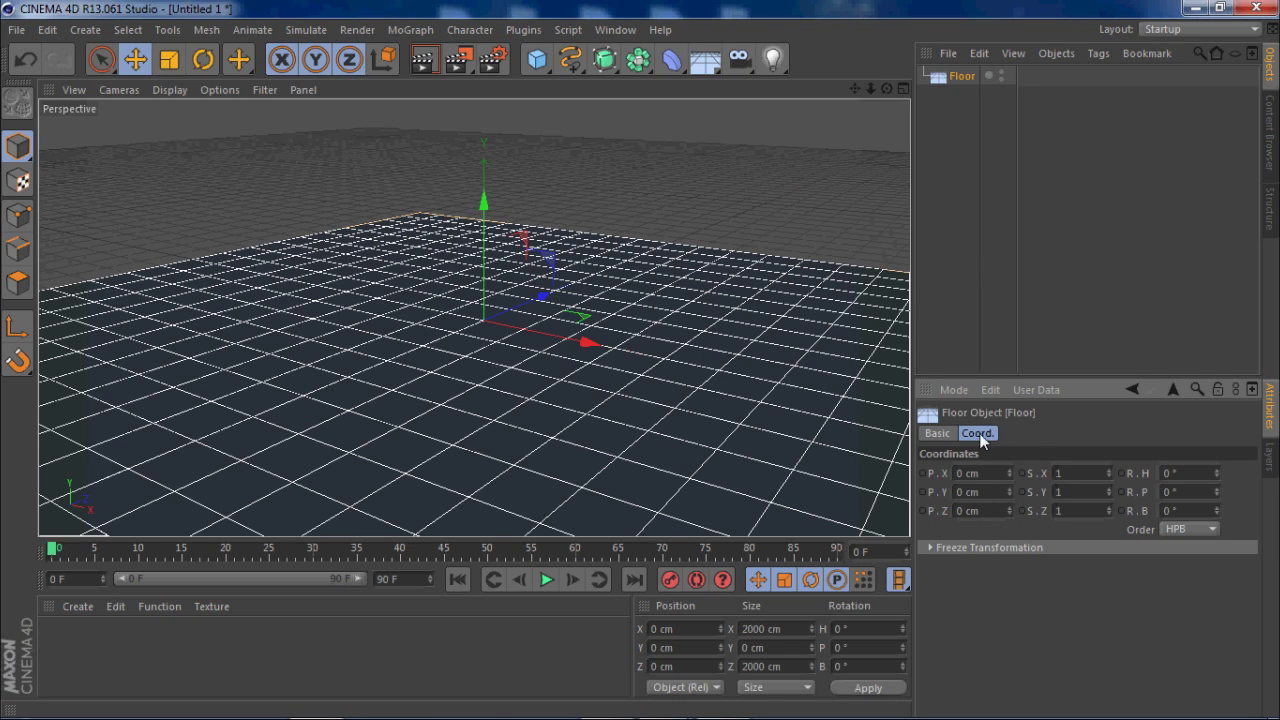
left_click(1077, 476)
type("5")
key("Return")
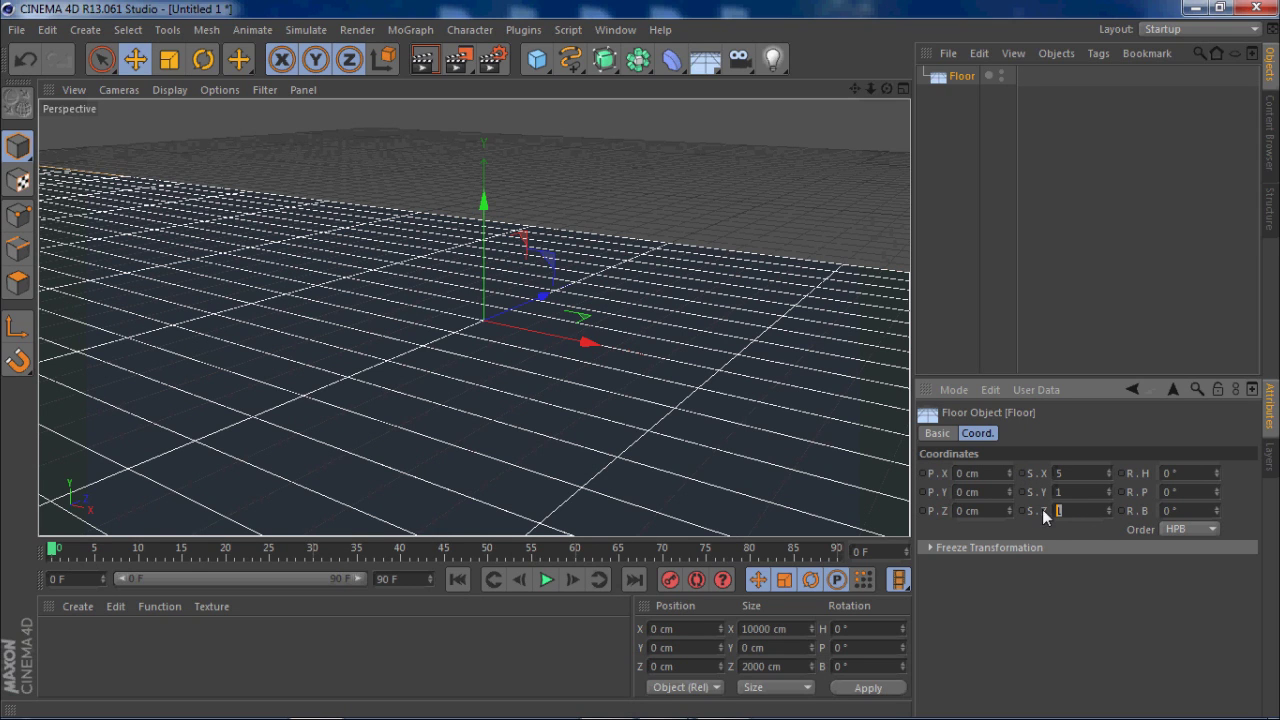
type("5")
key("Return")
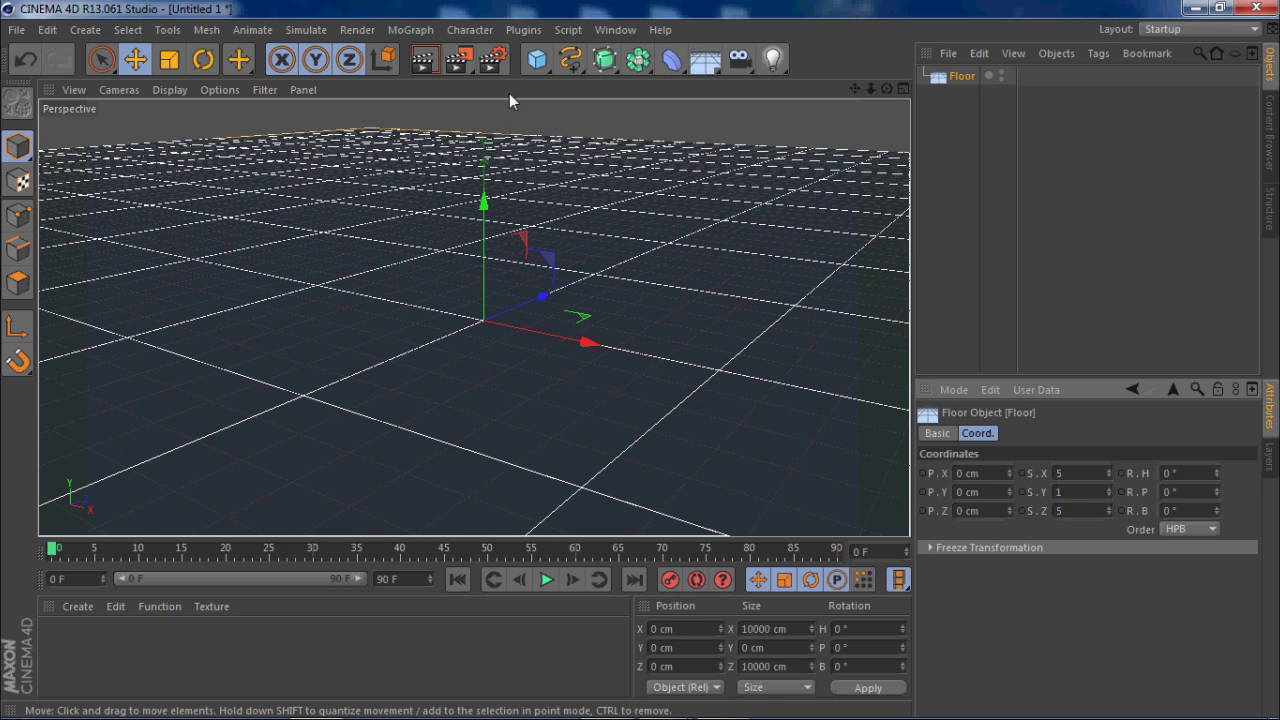
Step: View the light balls0125 reference render in Windows Photo Viewer and close it
mouse_move(541, 693)
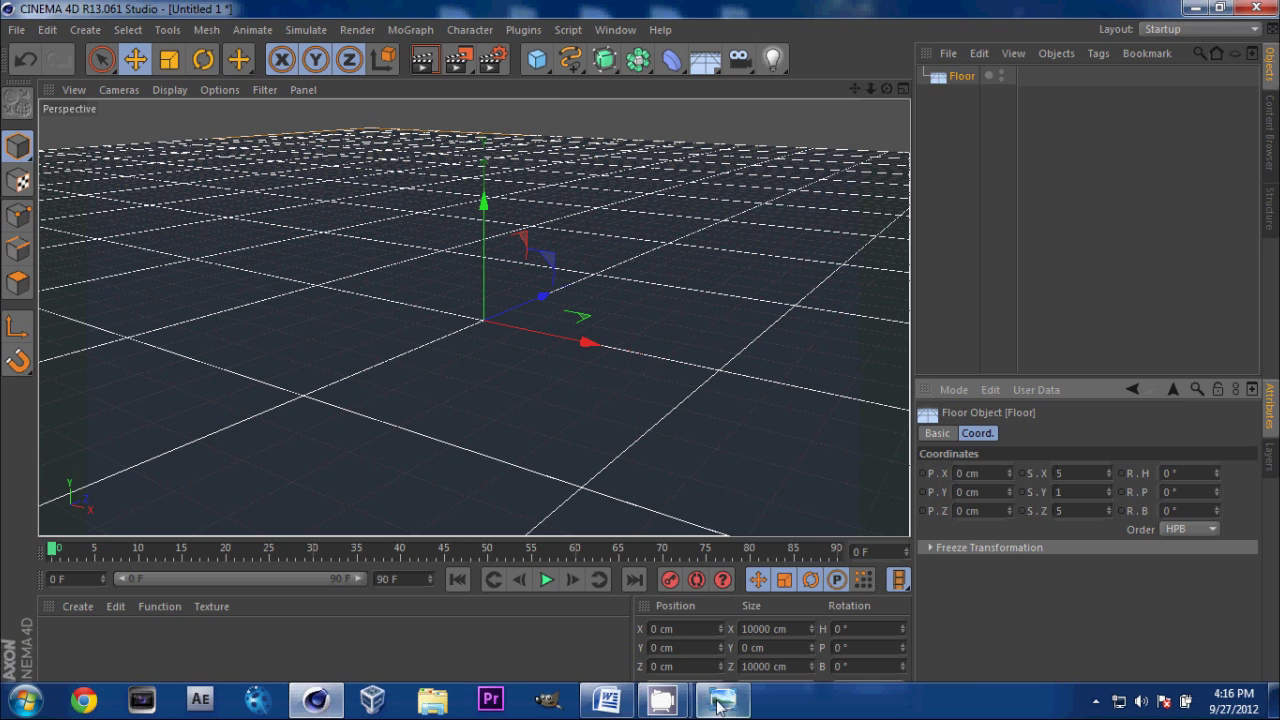
left_click(721, 710)
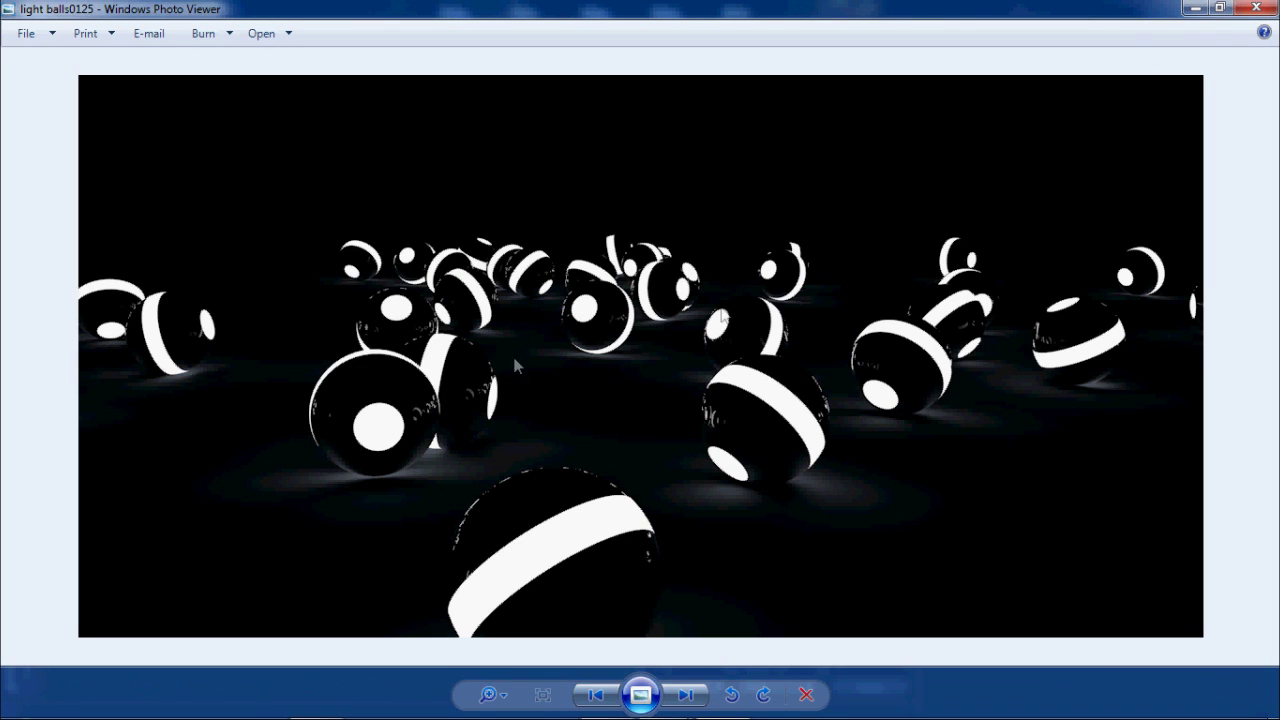
left_click(1254, 9)
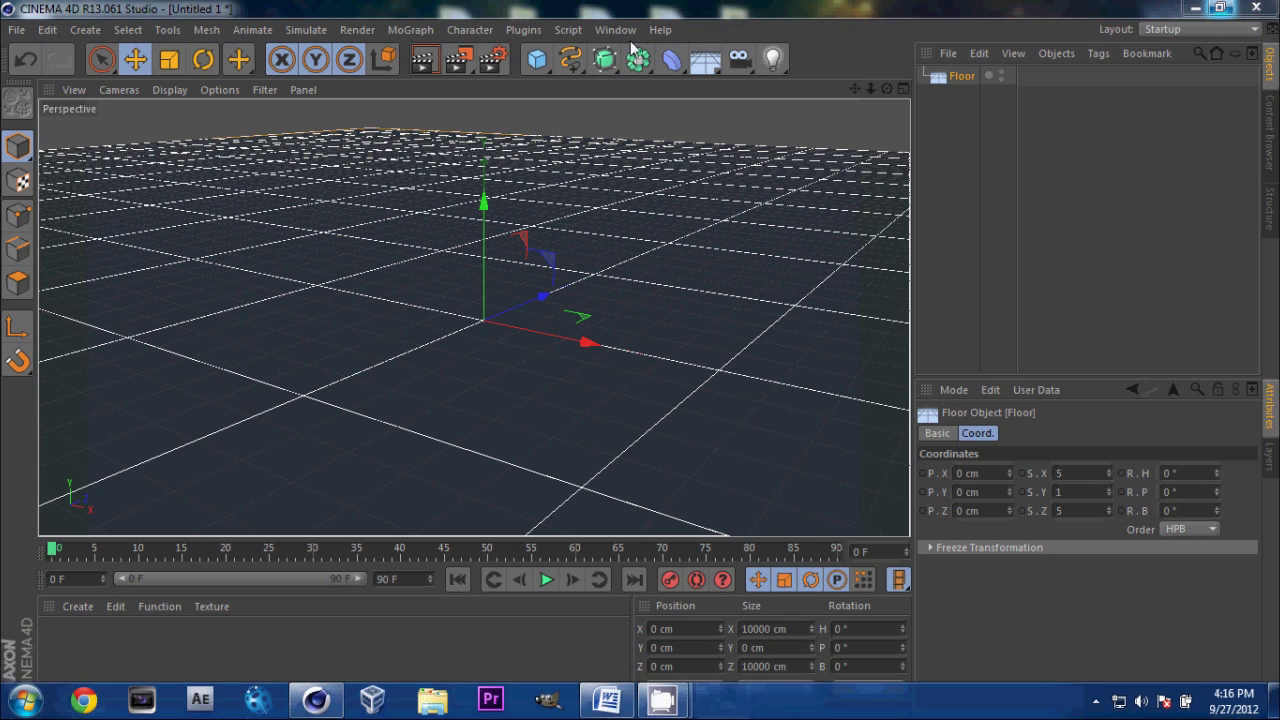
Step: Add a Sphere object and raise it above the floor to a Y position of about 297 cm
left_click(537, 59)
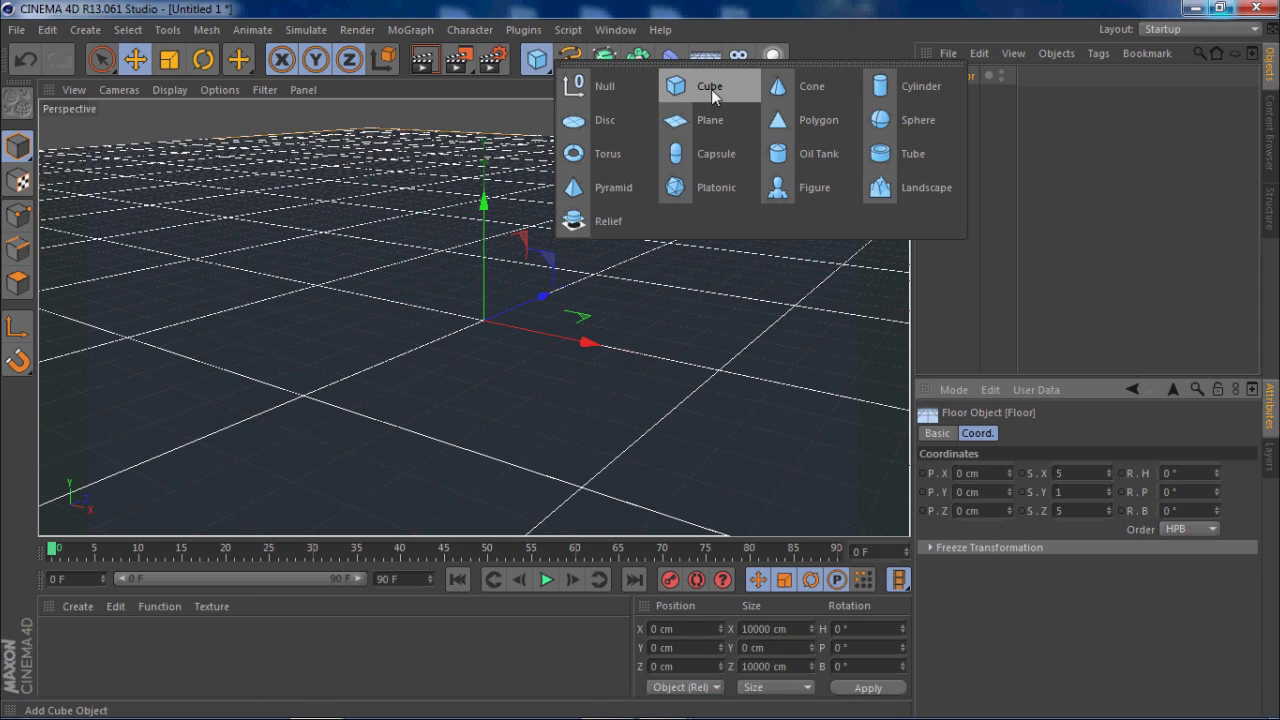
left_click(885, 120)
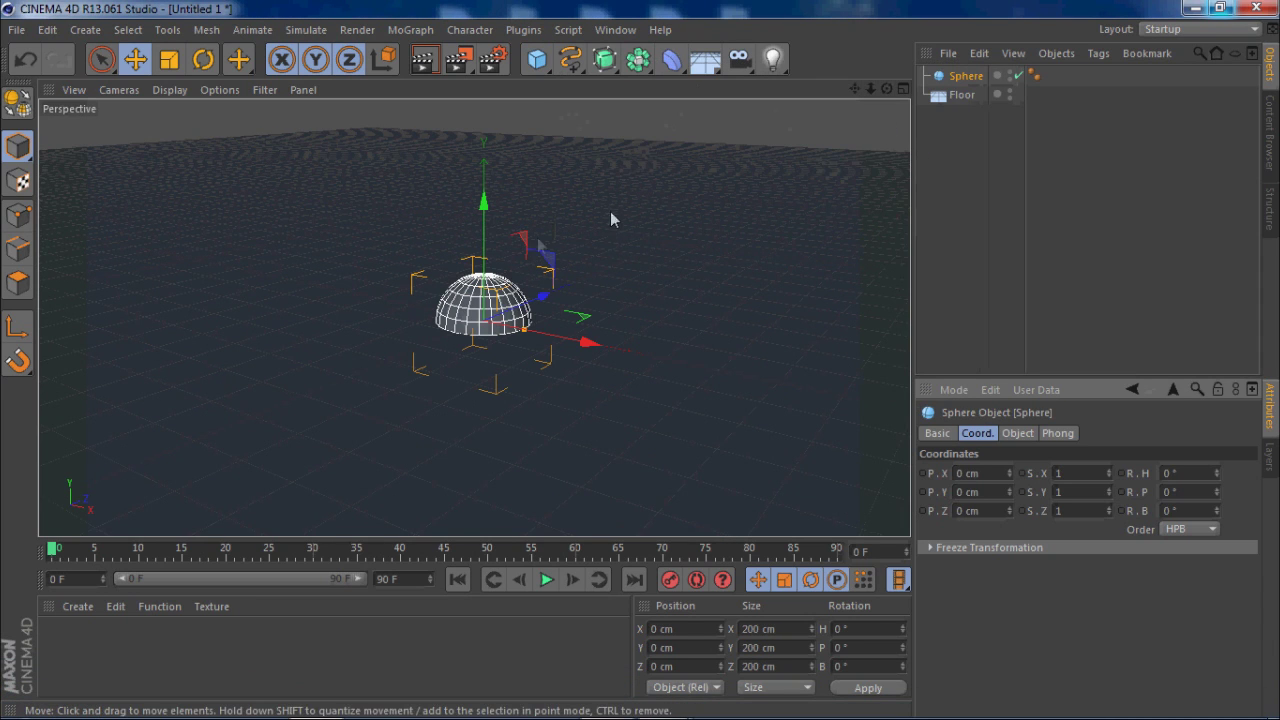
left_click_drag(485, 197, 489, 104)
right_click_drag(608, 212, 621, 279, "alt")
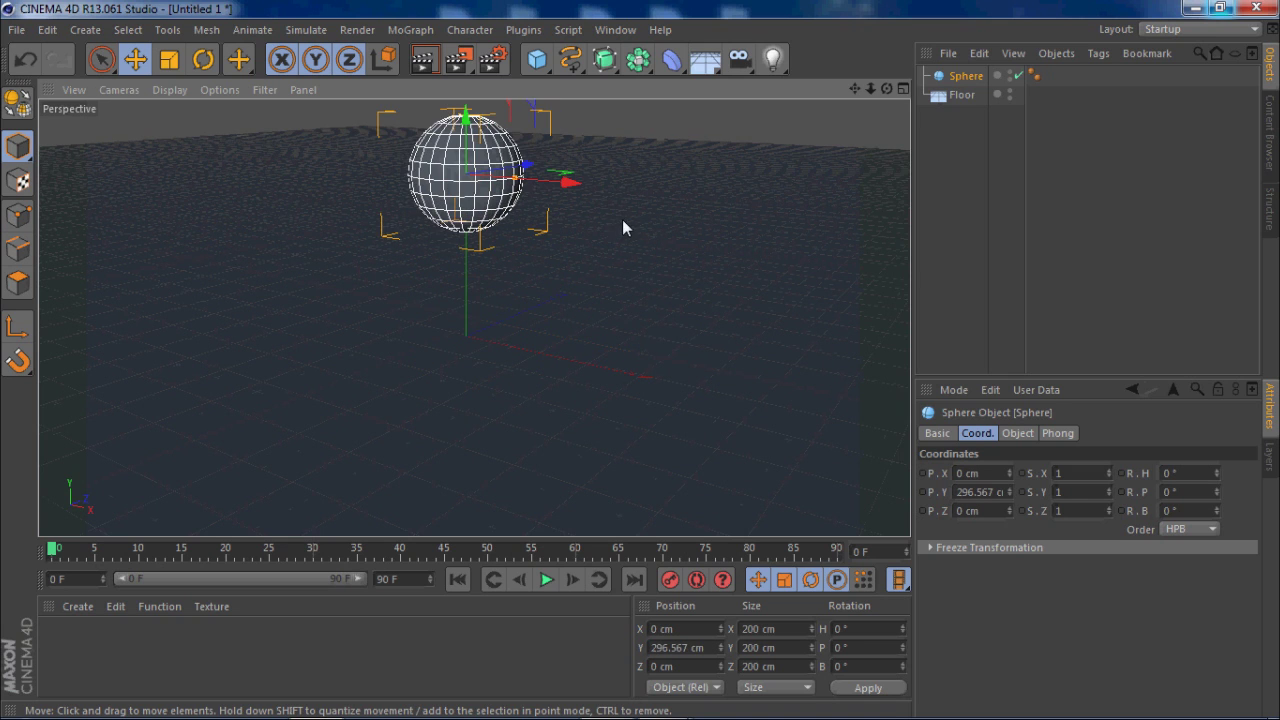
left_click_drag(622, 228, 623, 297, "alt")
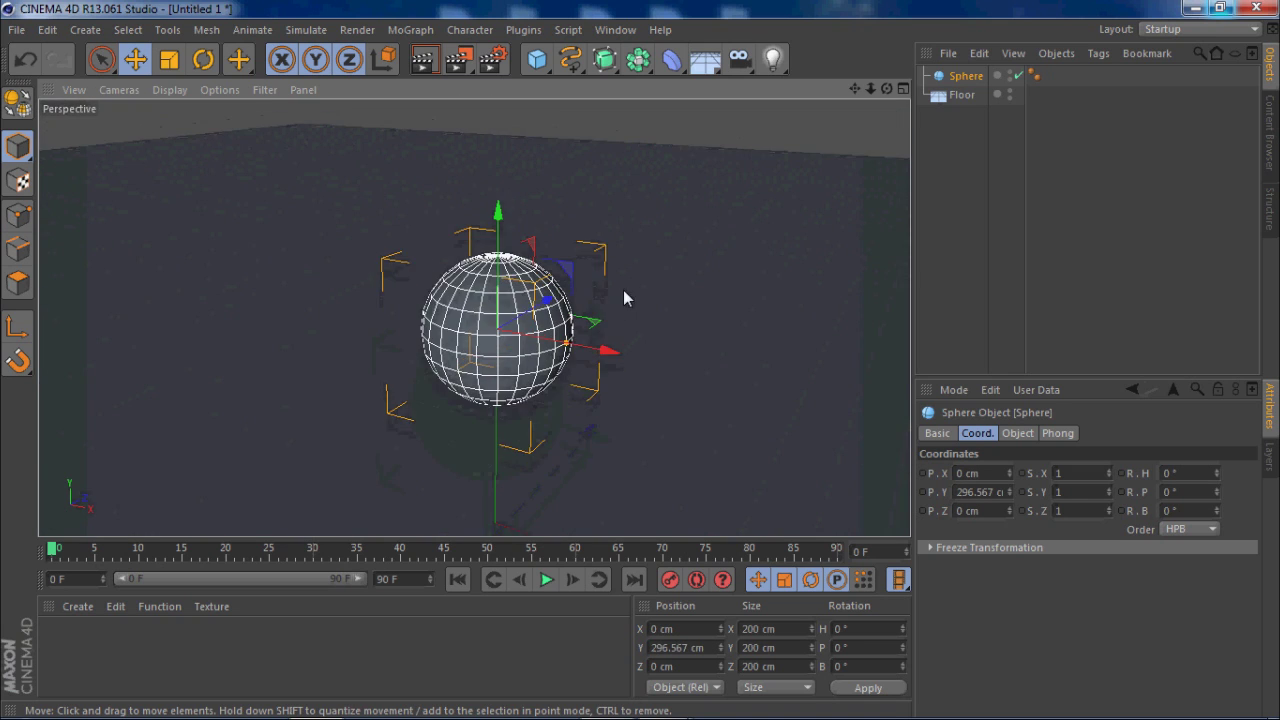
Step: Set the sphere's segments to 30 and its radius to 50 cm
left_click(1018, 434)
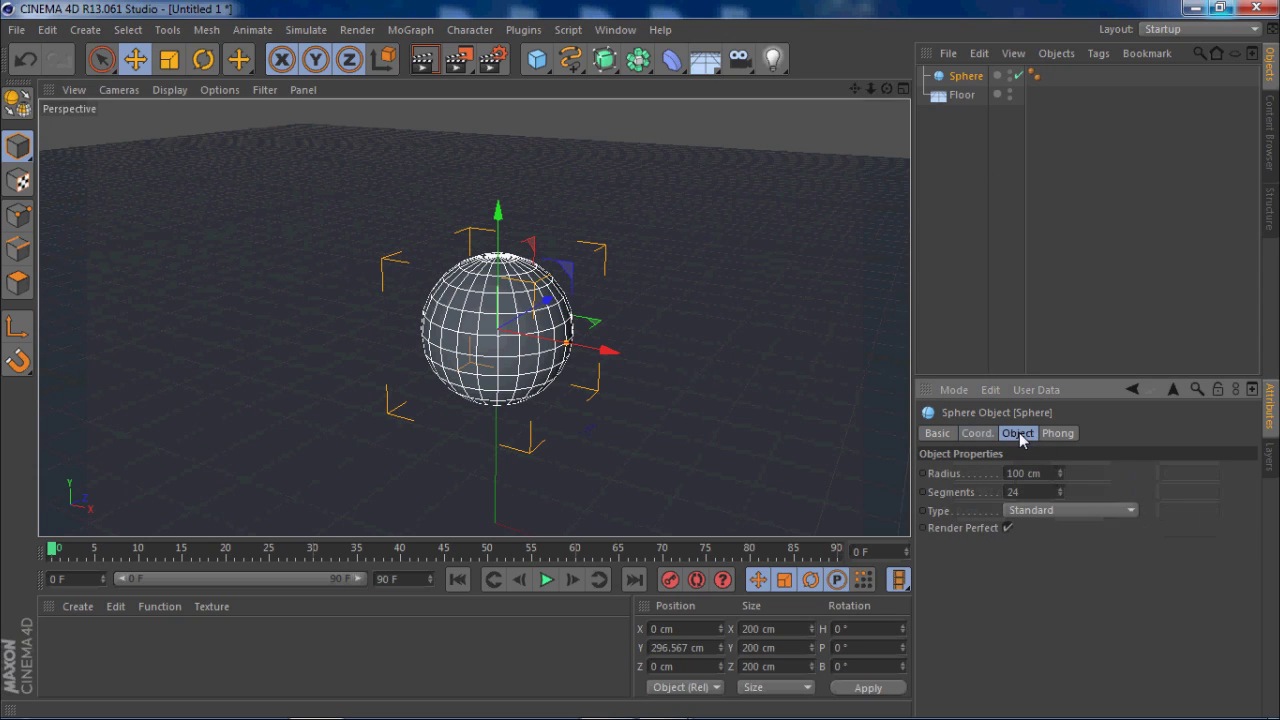
double_click(1040, 492)
type("30")
key("Return")
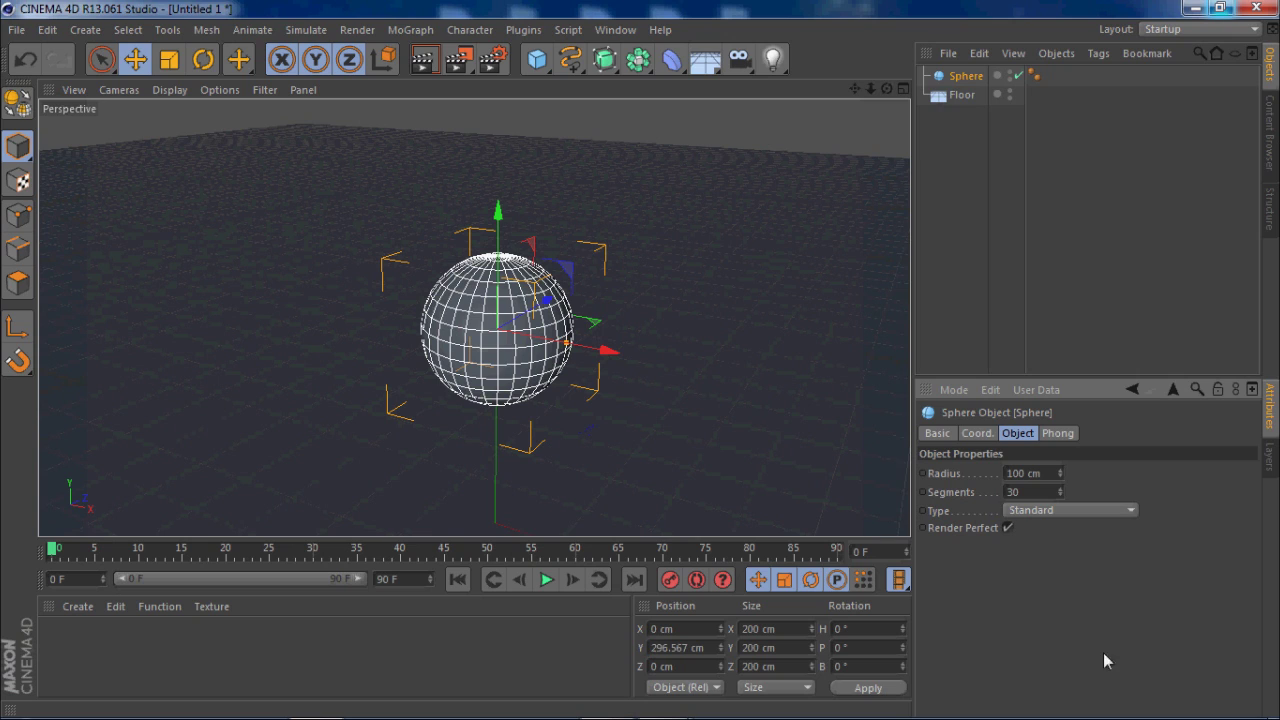
double_click(1040, 474)
type("50")
key("Return")
scroll(570, 350, "up", 4)
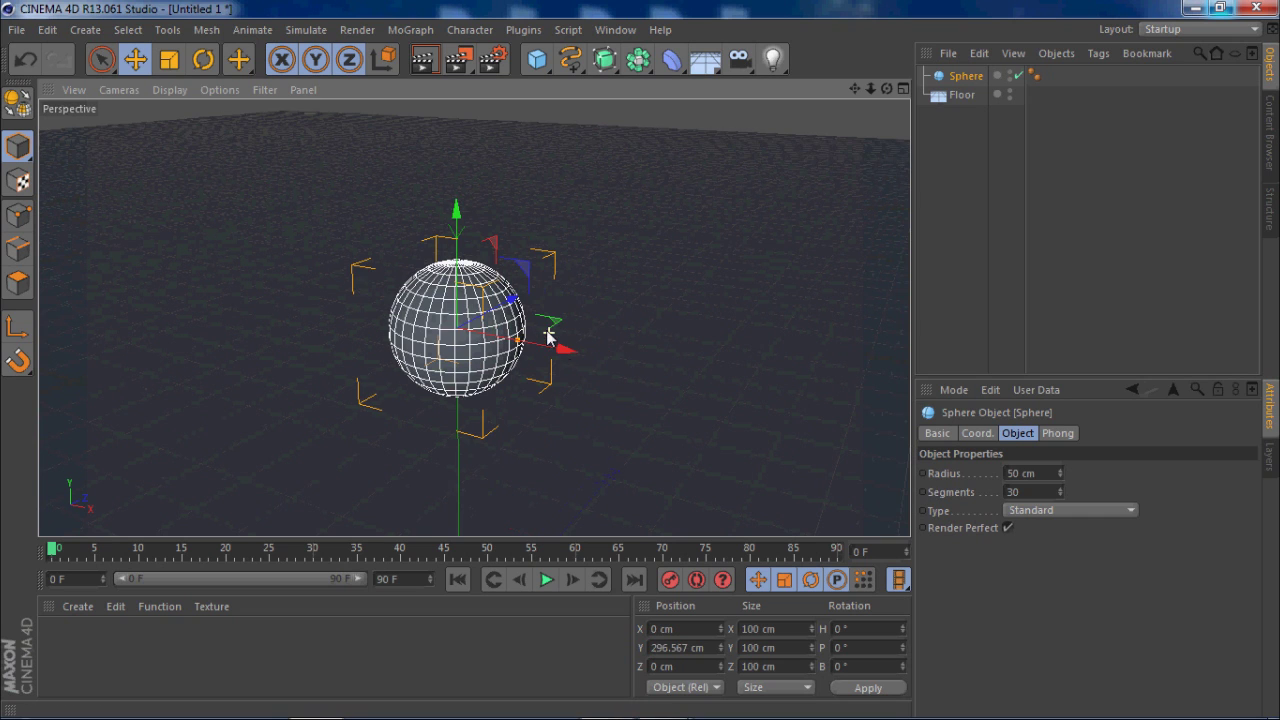
scroll(491, 337, "up", 3)
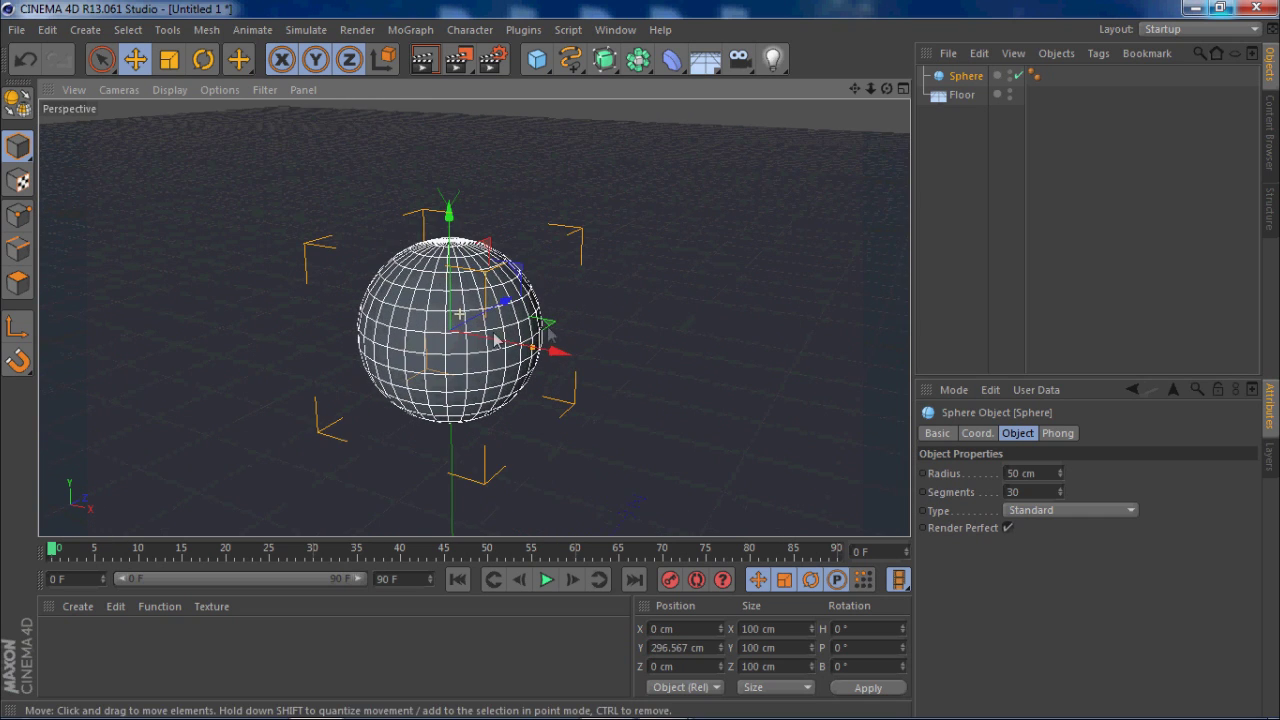
middle_click_drag(560, 324, 606, 306)
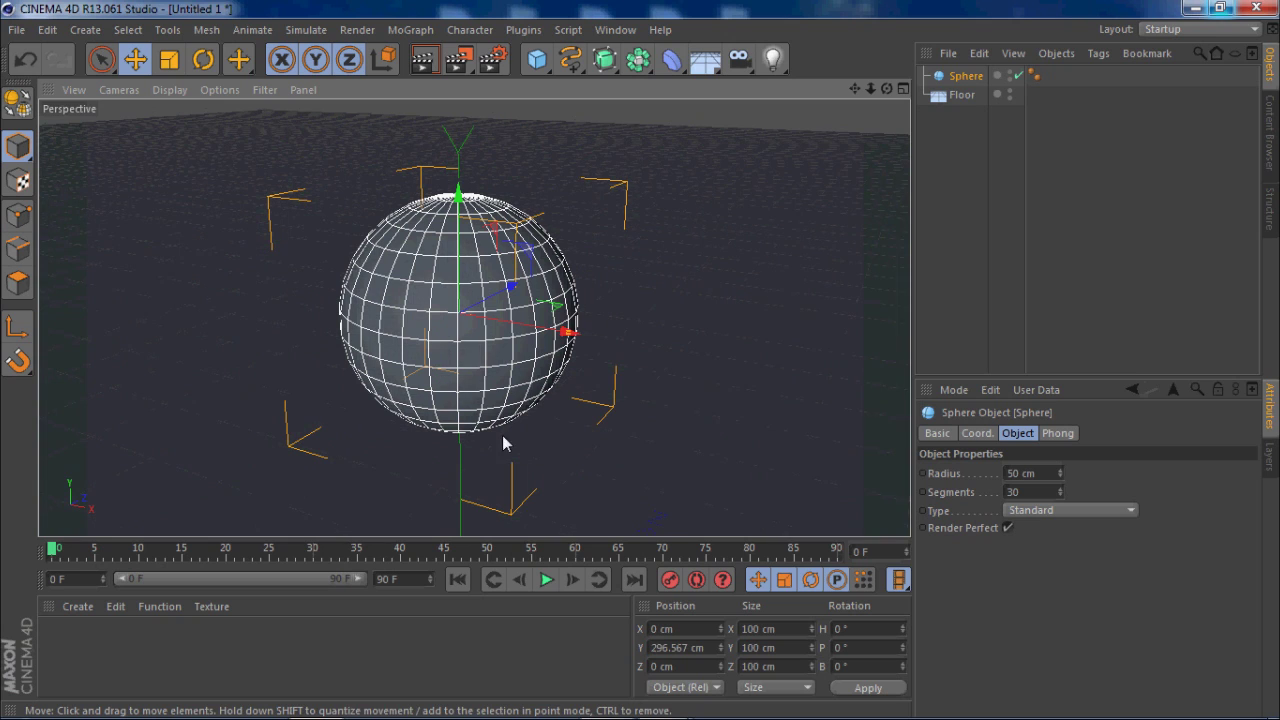
Step: Create a new material and set its color to black (RGB 0, 0, 0)
left_click(76, 607)
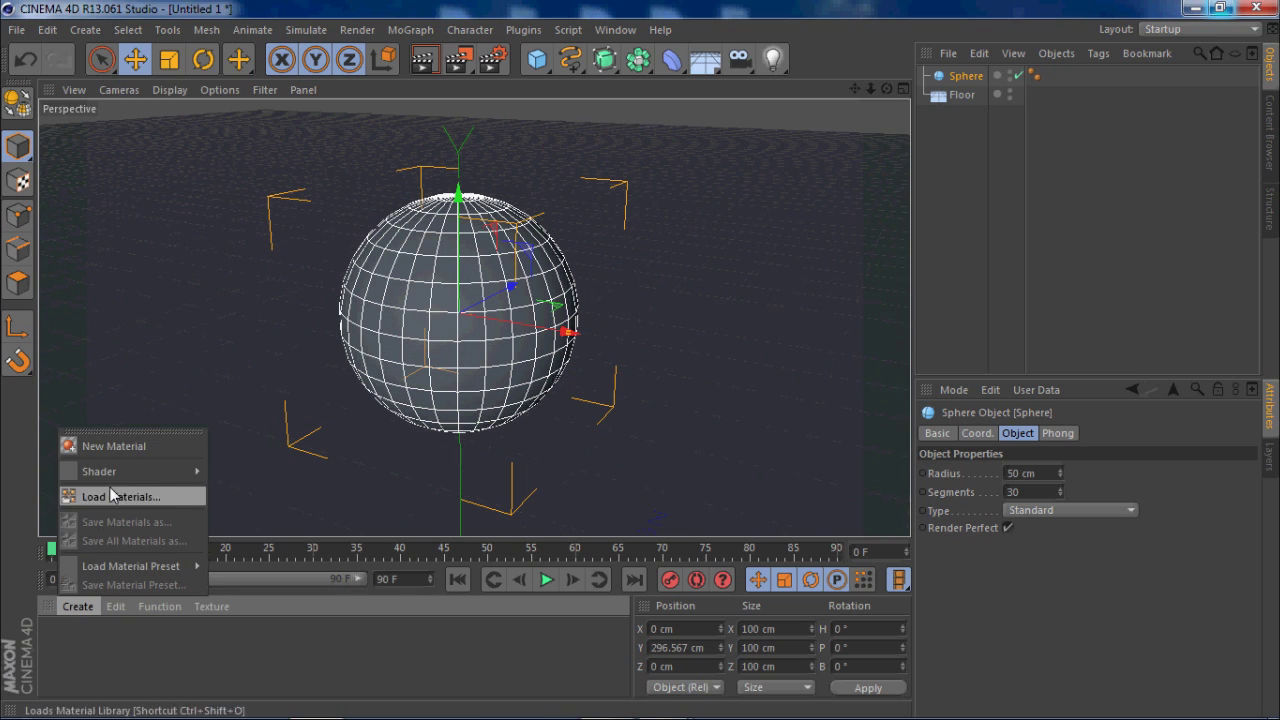
left_click(117, 447)
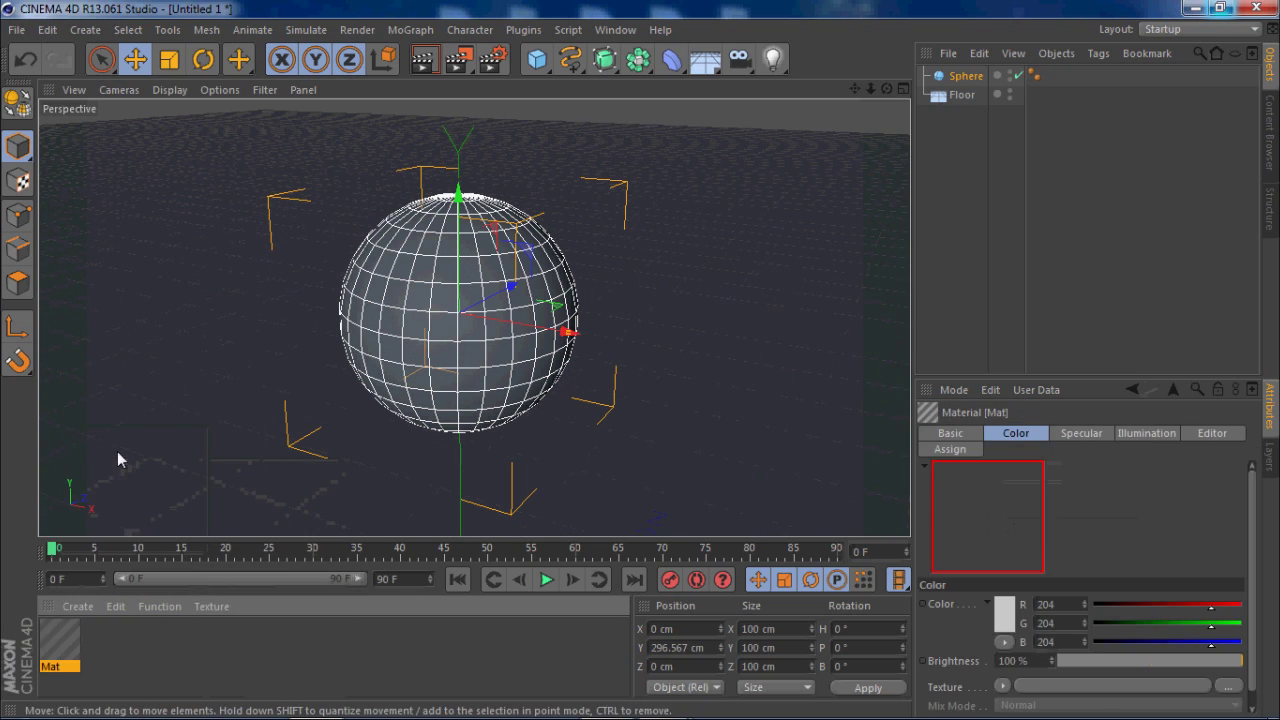
left_click(76, 607)
left_click(149, 633)
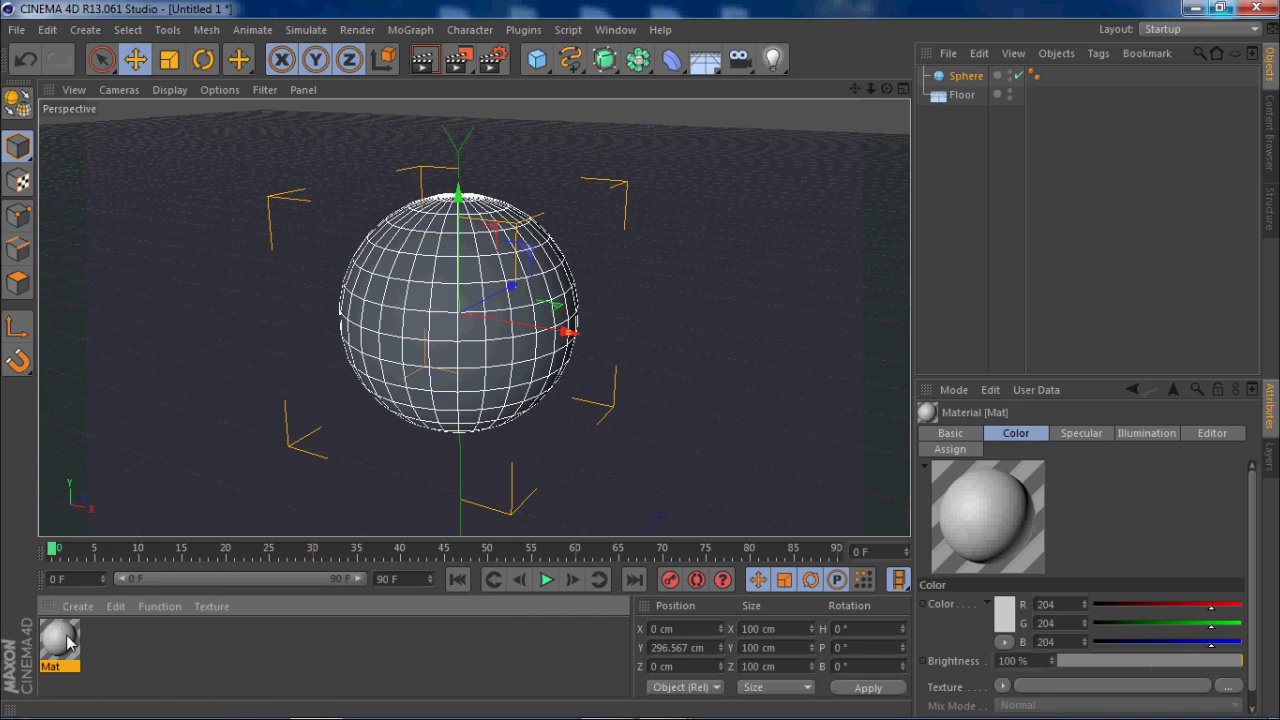
double_click(62, 640)
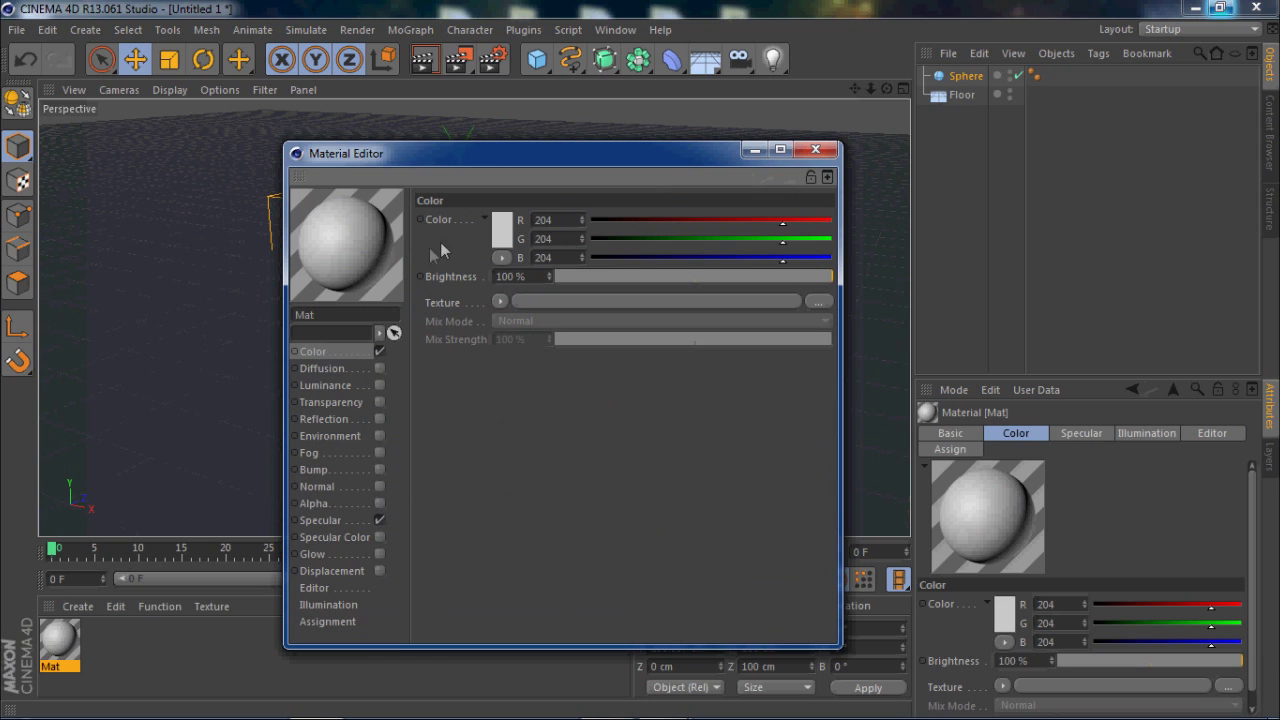
left_click(502, 230)
left_click(421, 280)
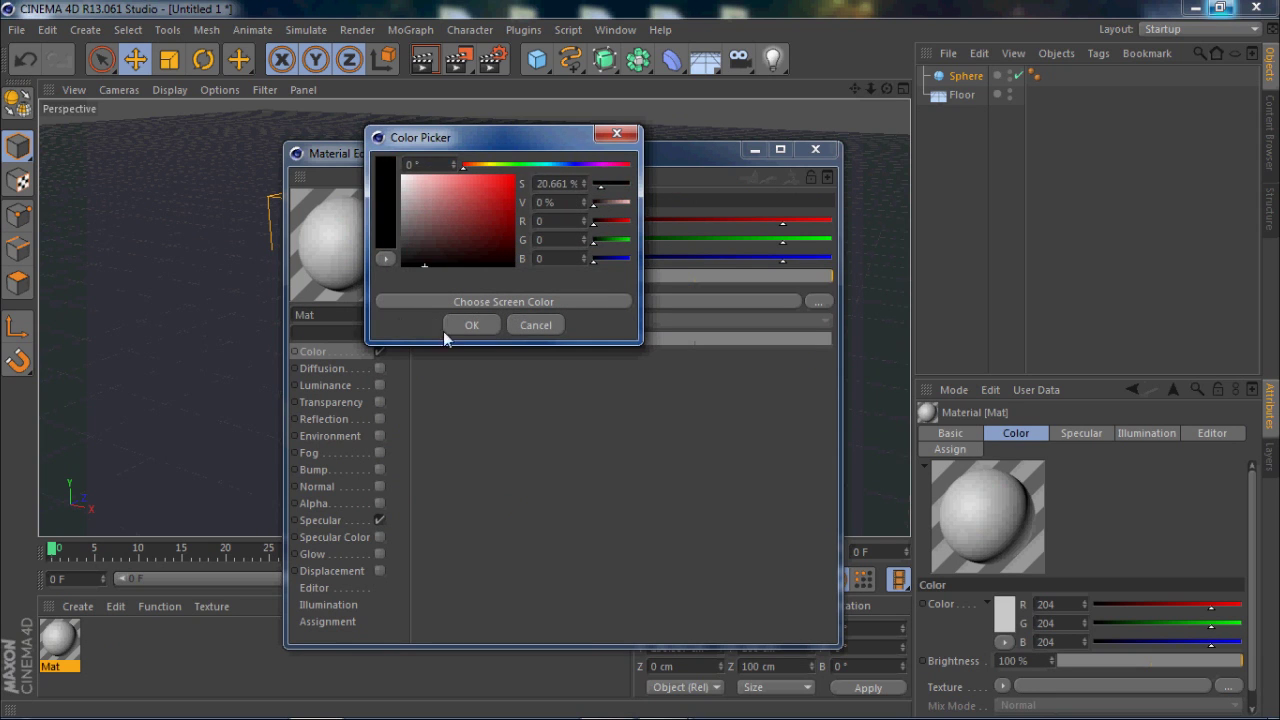
left_click(446, 324)
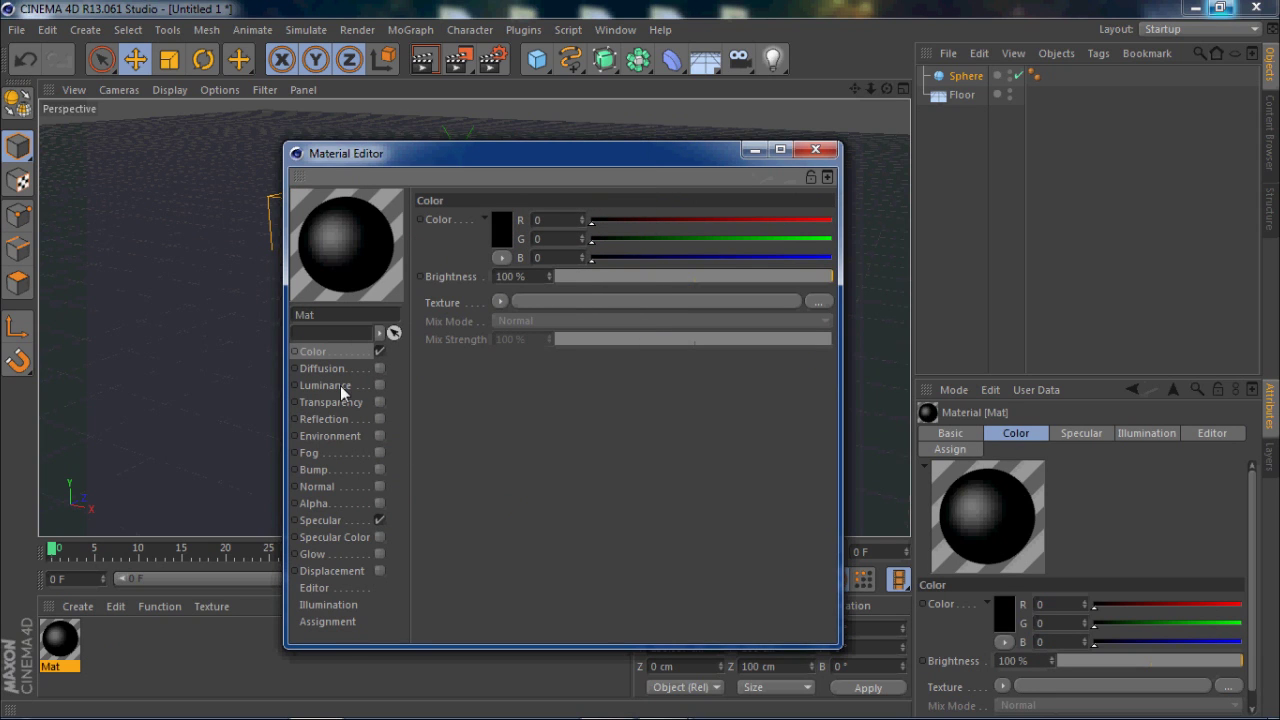
Step: Enable Reflection on the black material, set its brightness to about 51%, and close the material settings
left_click(343, 418)
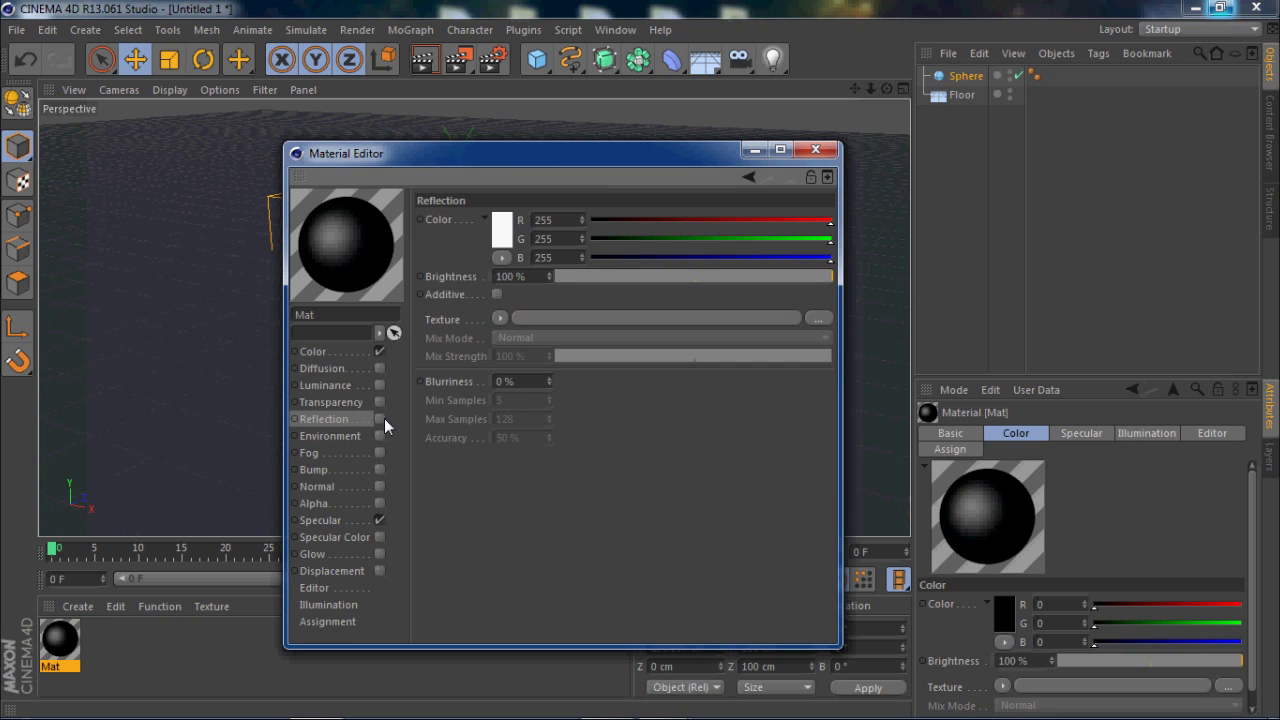
left_click(378, 418)
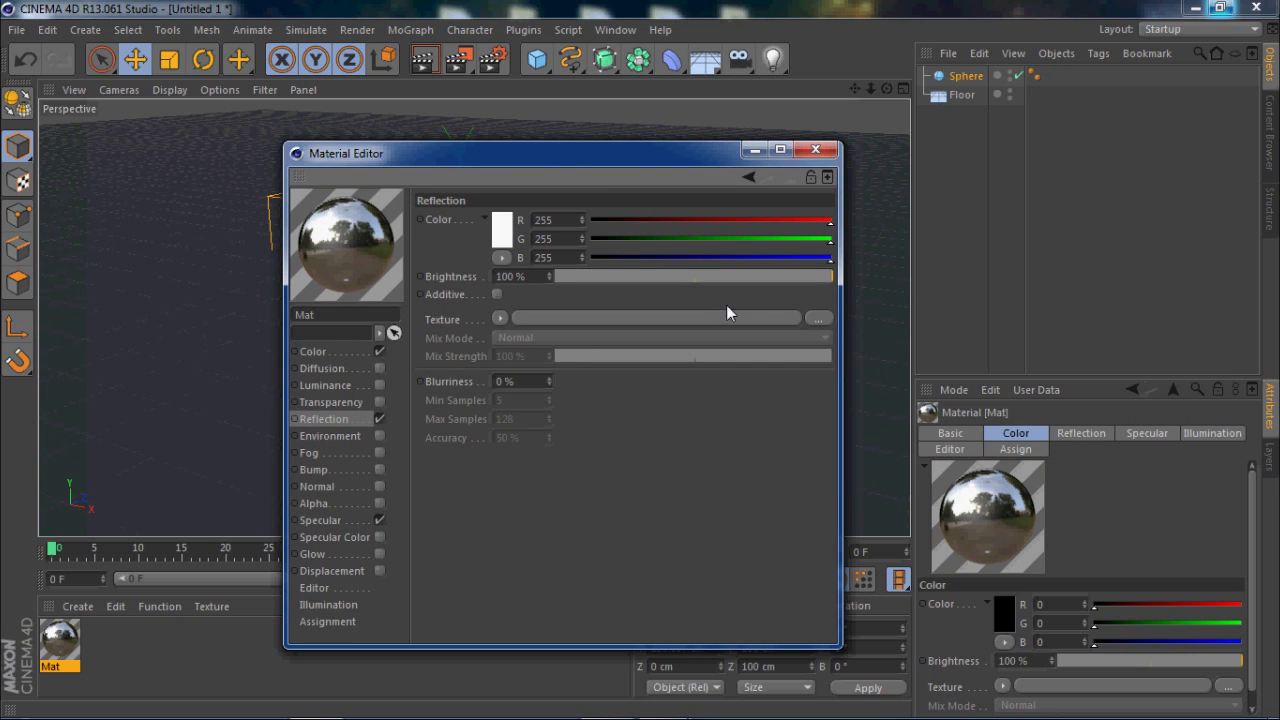
left_click(738, 278)
left_click_drag(735, 279, 714, 277)
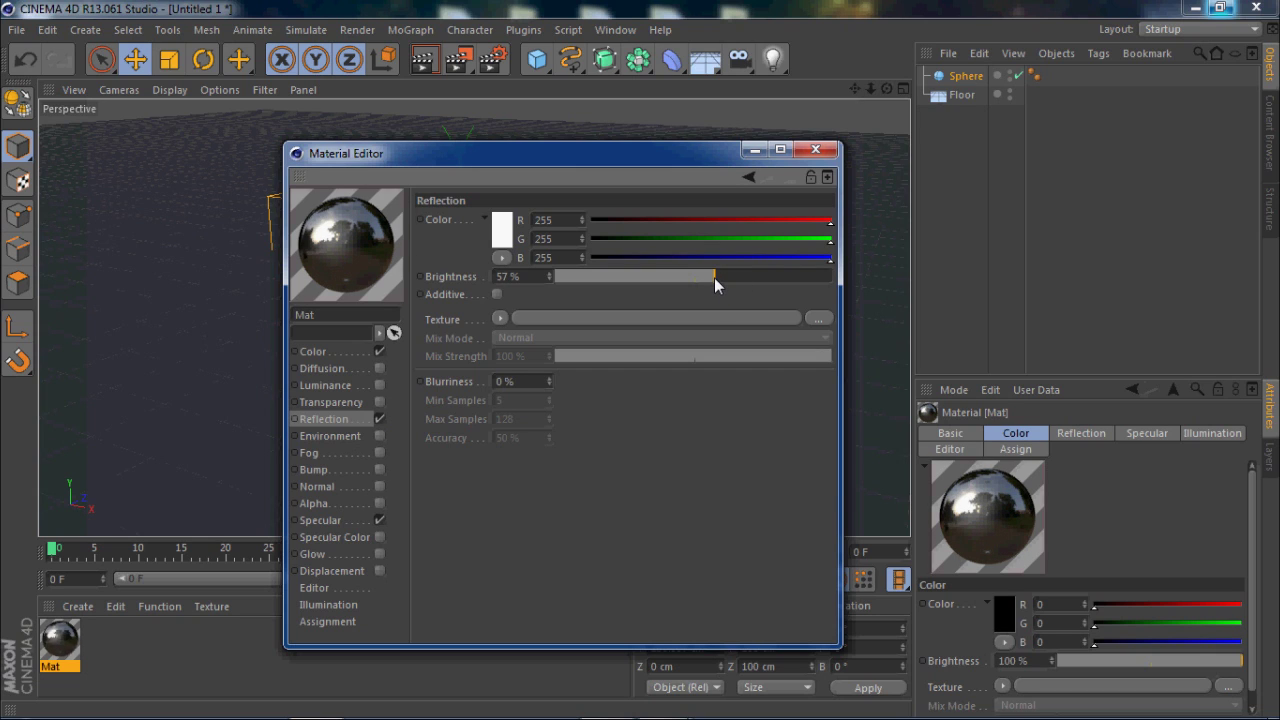
left_click_drag(712, 268, 698, 270)
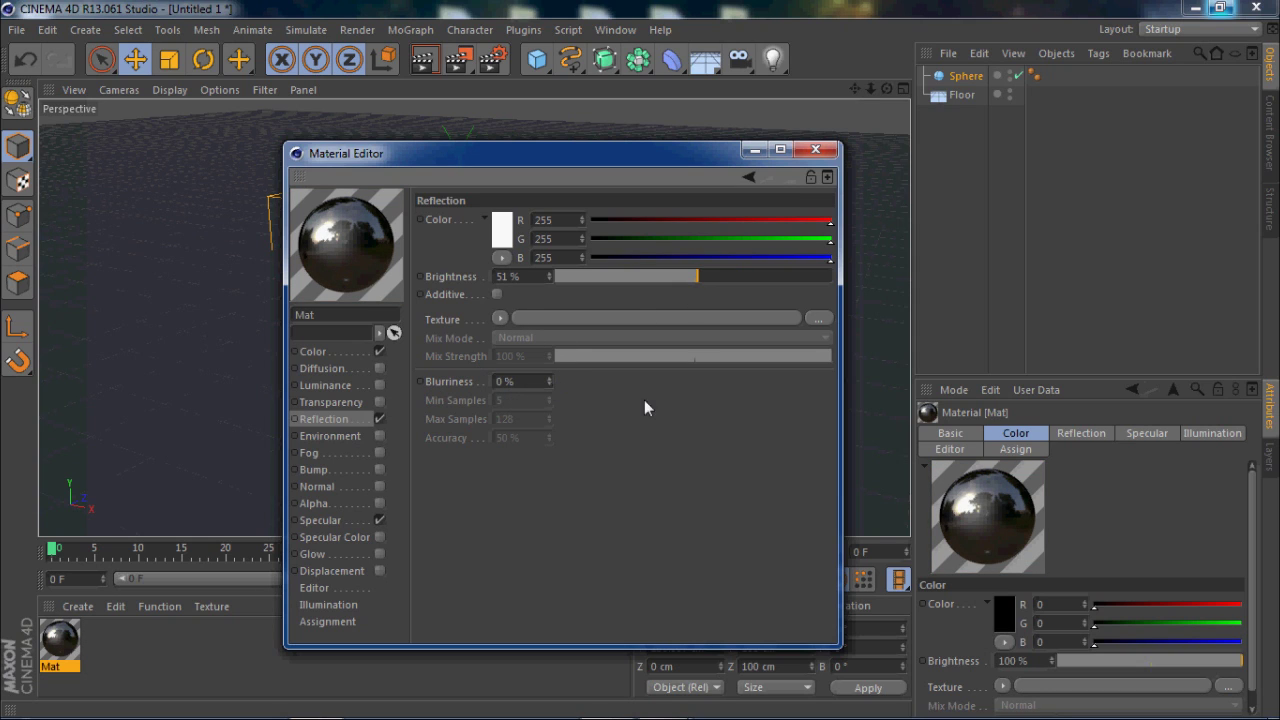
left_click(814, 151)
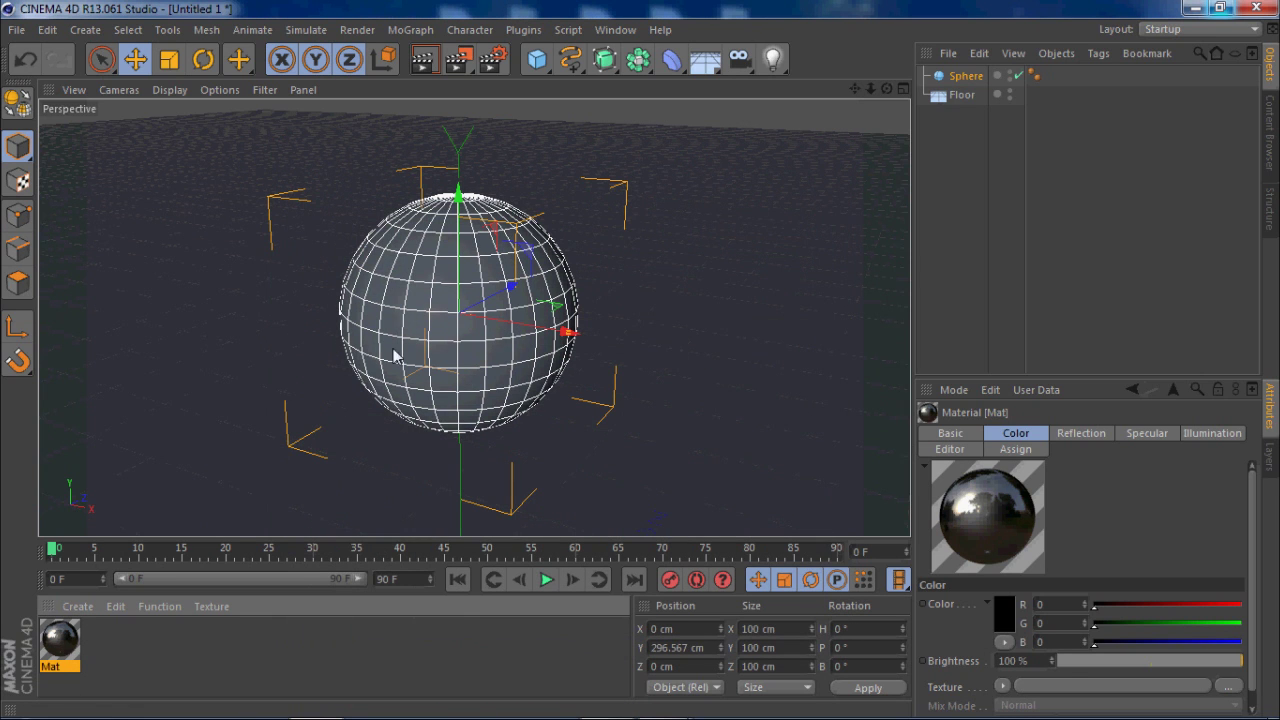
Step: Apply the black reflective material to the sphere and test-render the perspective view
left_click_drag(394, 350, 430, 315)
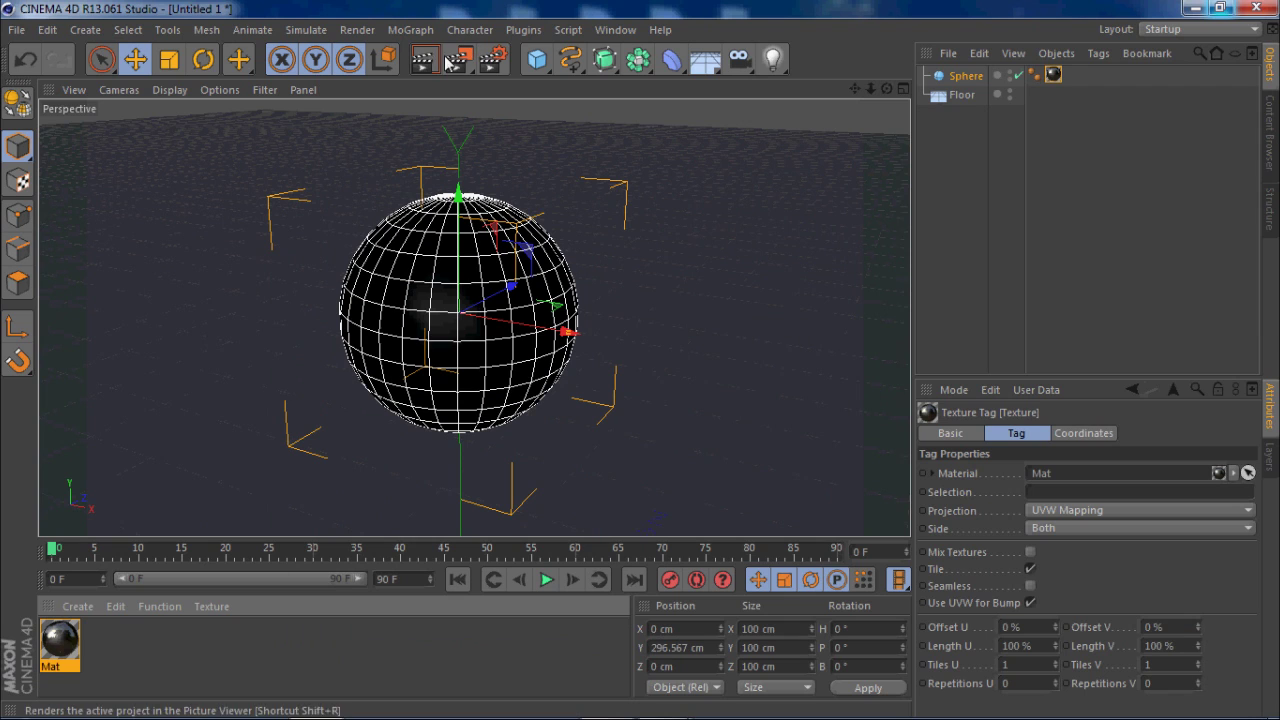
left_click(423, 62)
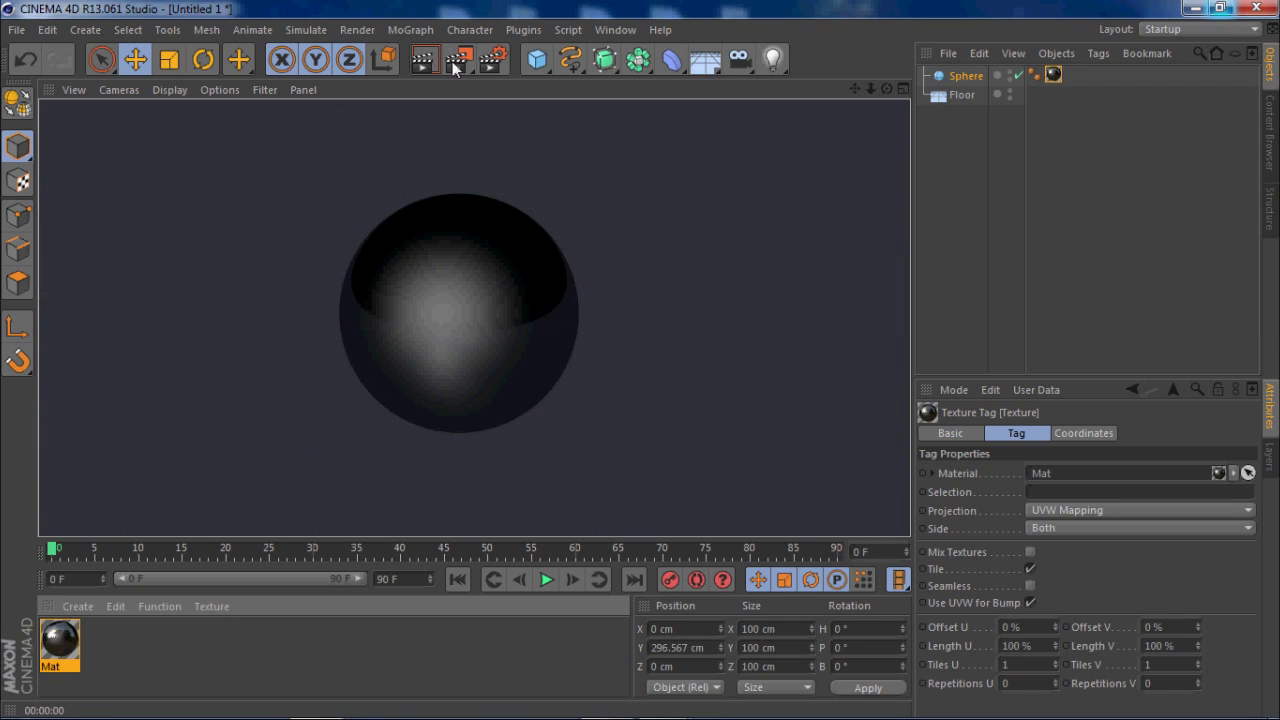
left_click(1069, 290)
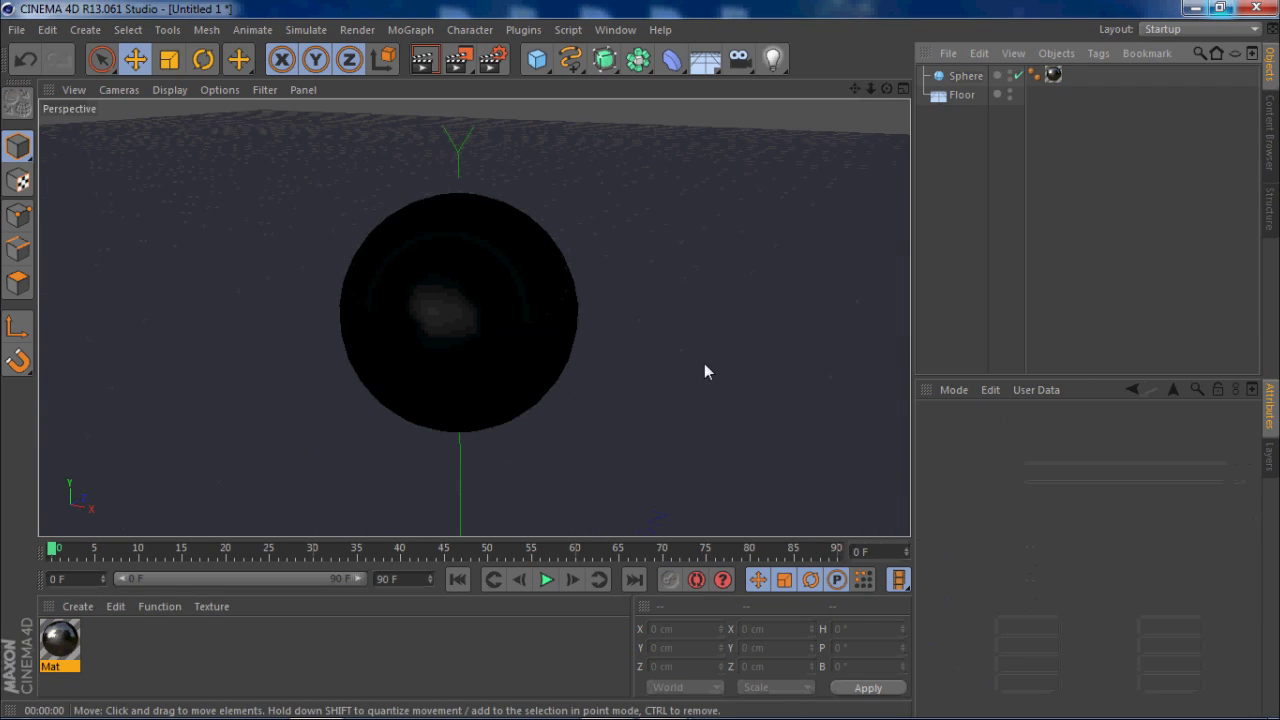
Step: Convert the sphere into an editable polygon object and switch to polygon mode
left_click(425, 312)
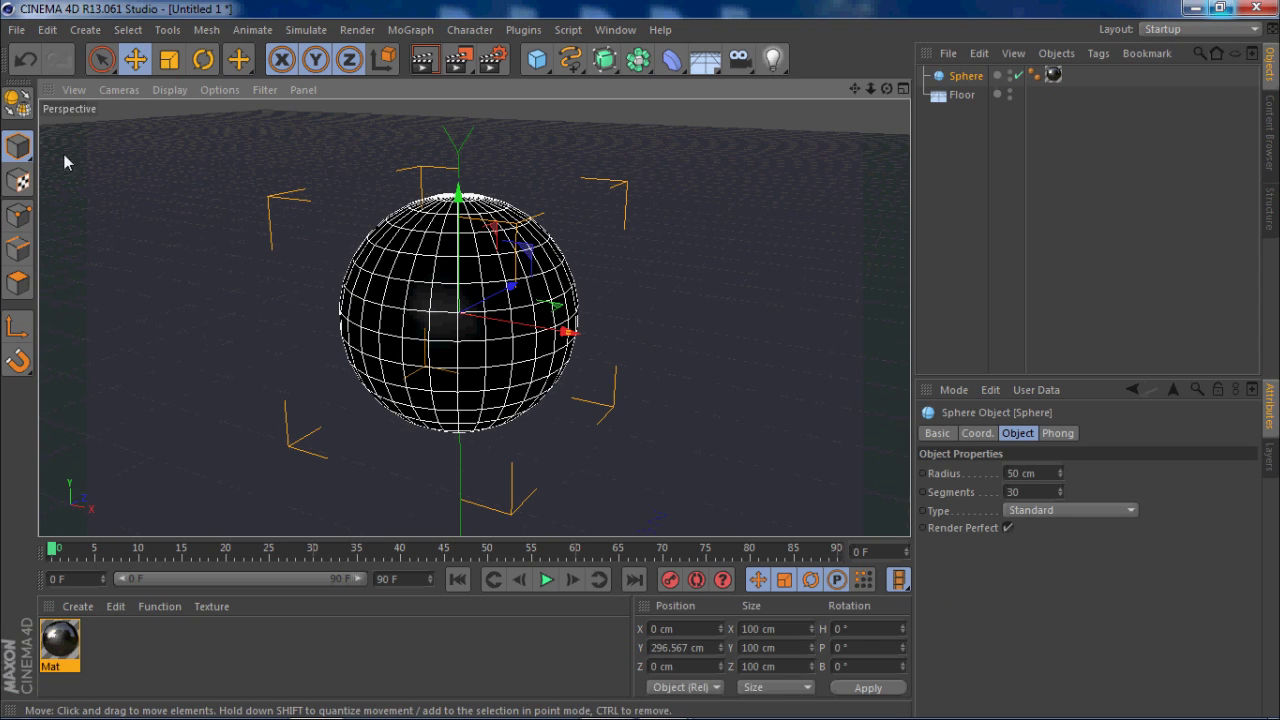
left_click(18, 103)
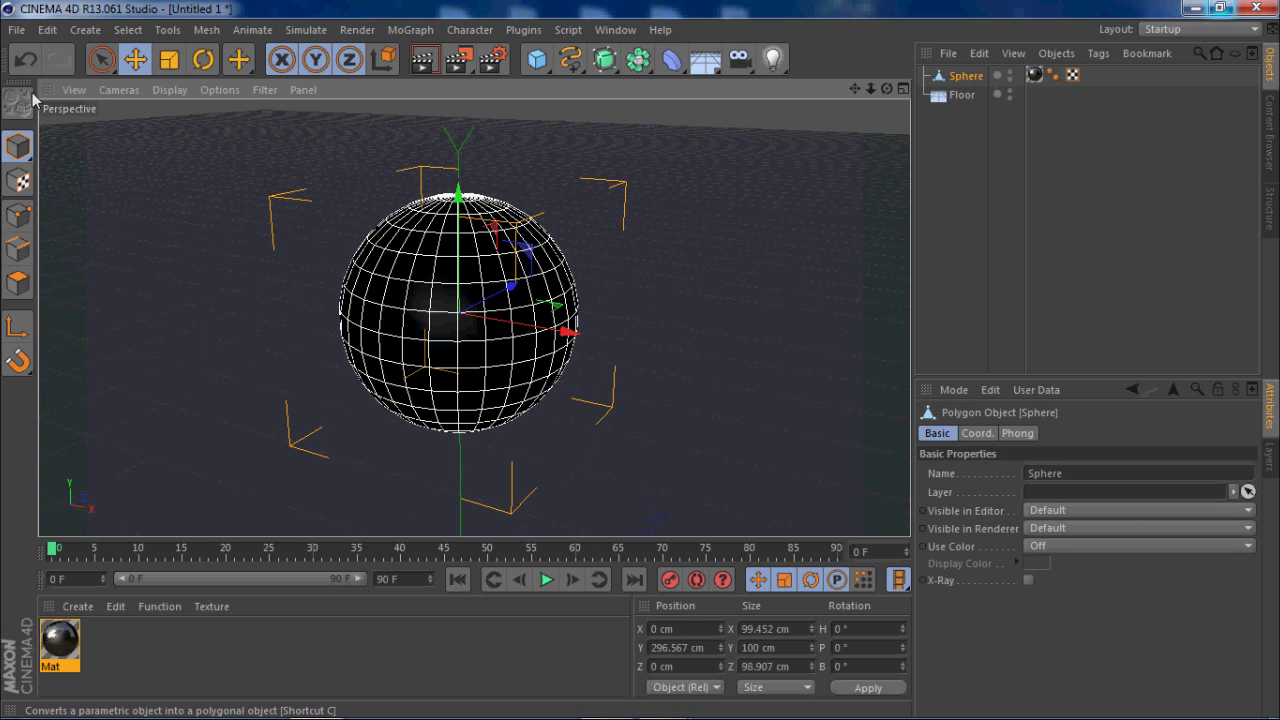
left_click(15, 286)
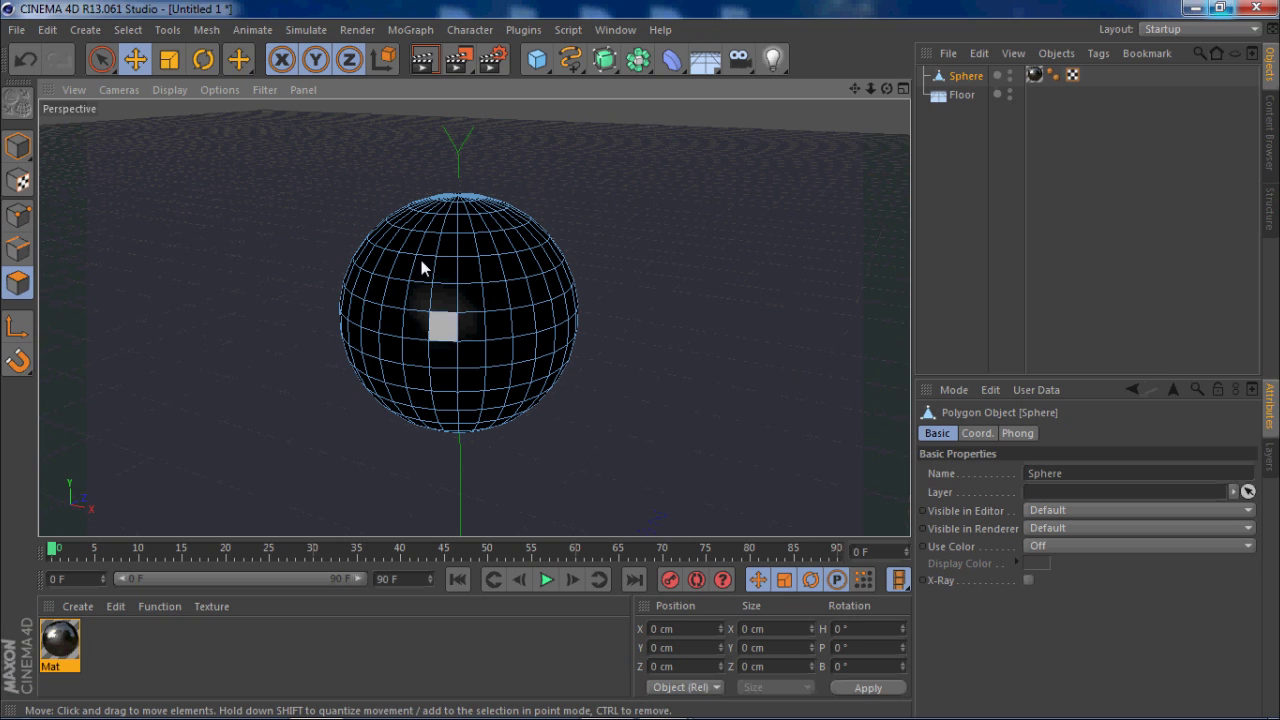
Step: Use Ring Selection to select two adjacent horizontal polygon rings above the sphere's middle and two matching rings below it
left_click(127, 29)
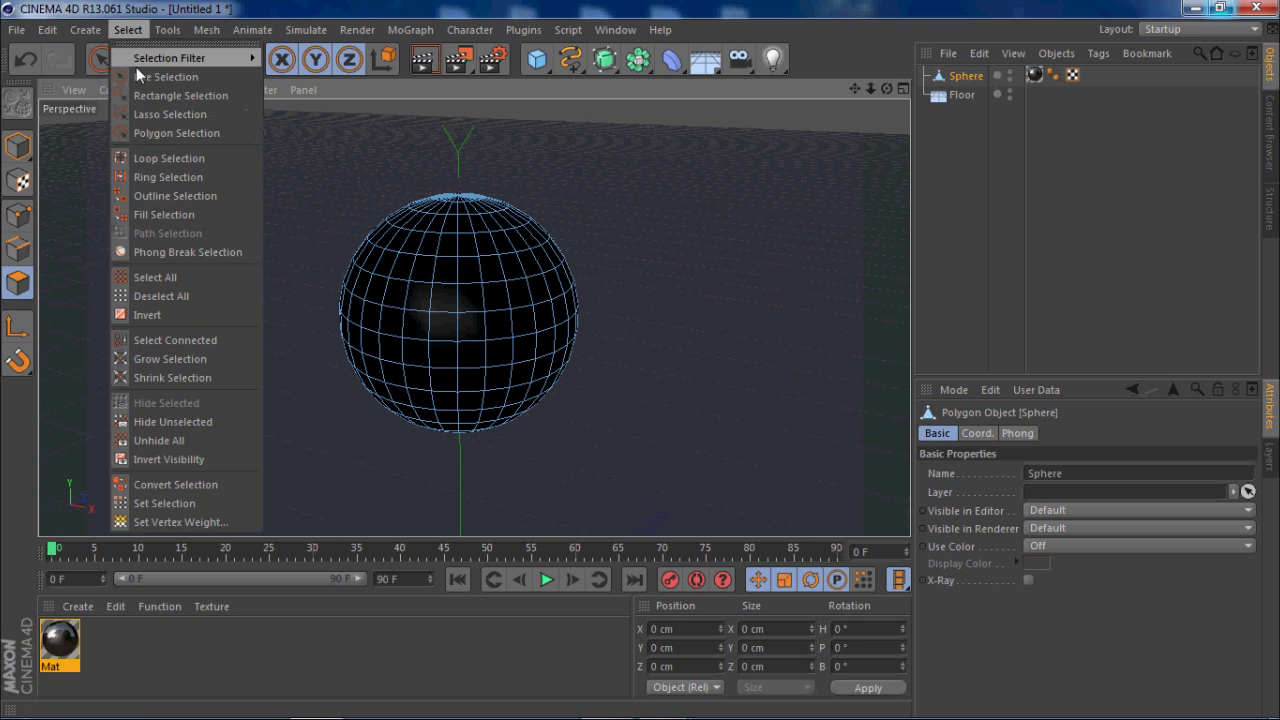
left_click(170, 177)
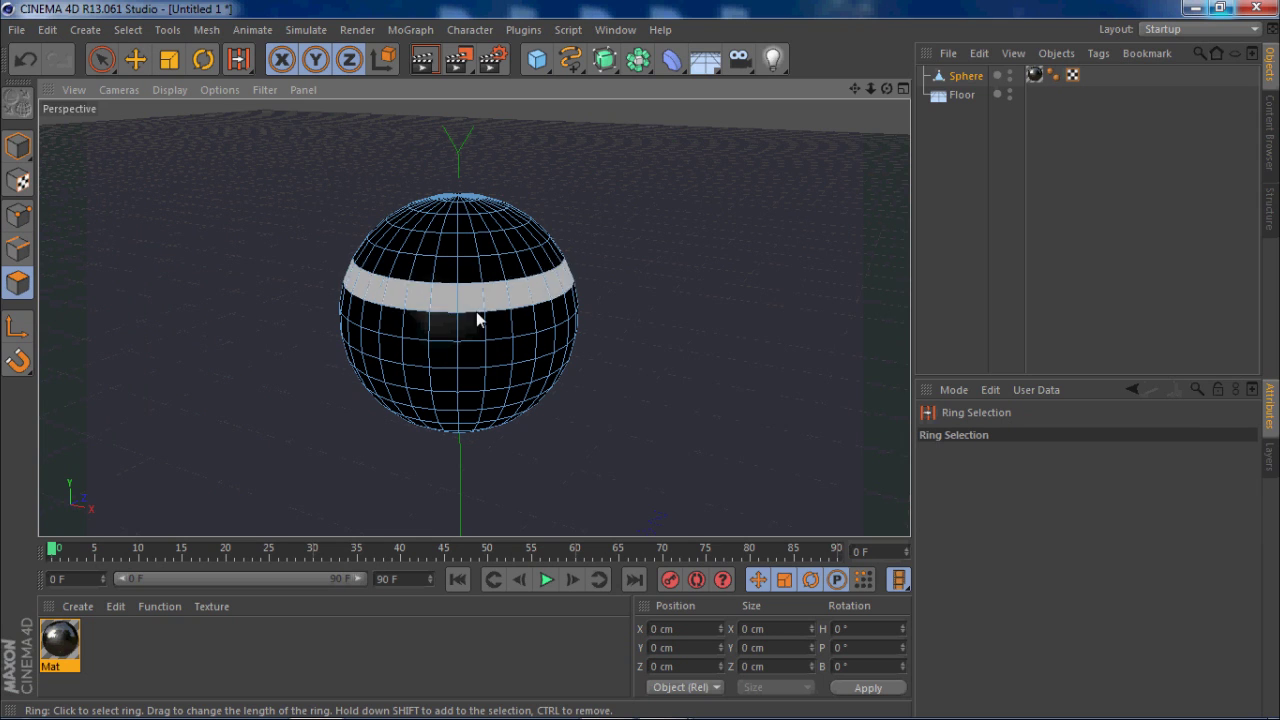
left_click_drag(474, 329, 481, 283, "alt")
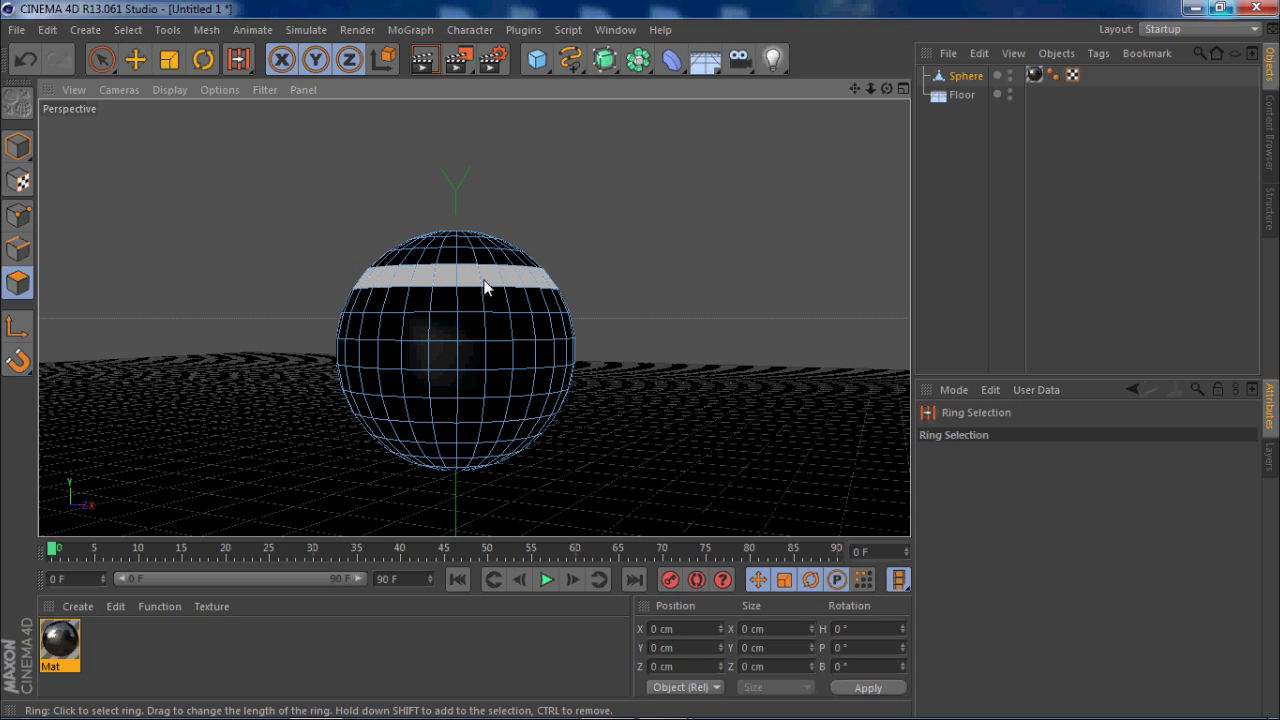
left_click(483, 285)
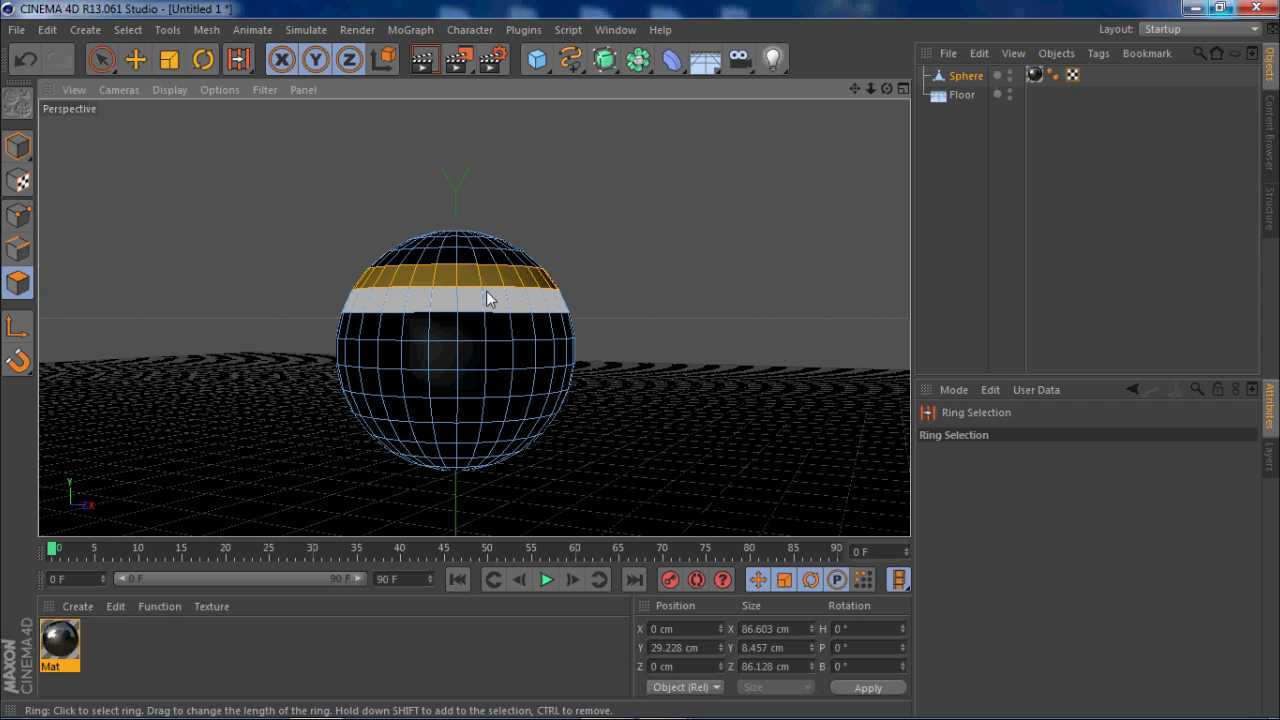
left_click(486, 297, "shift")
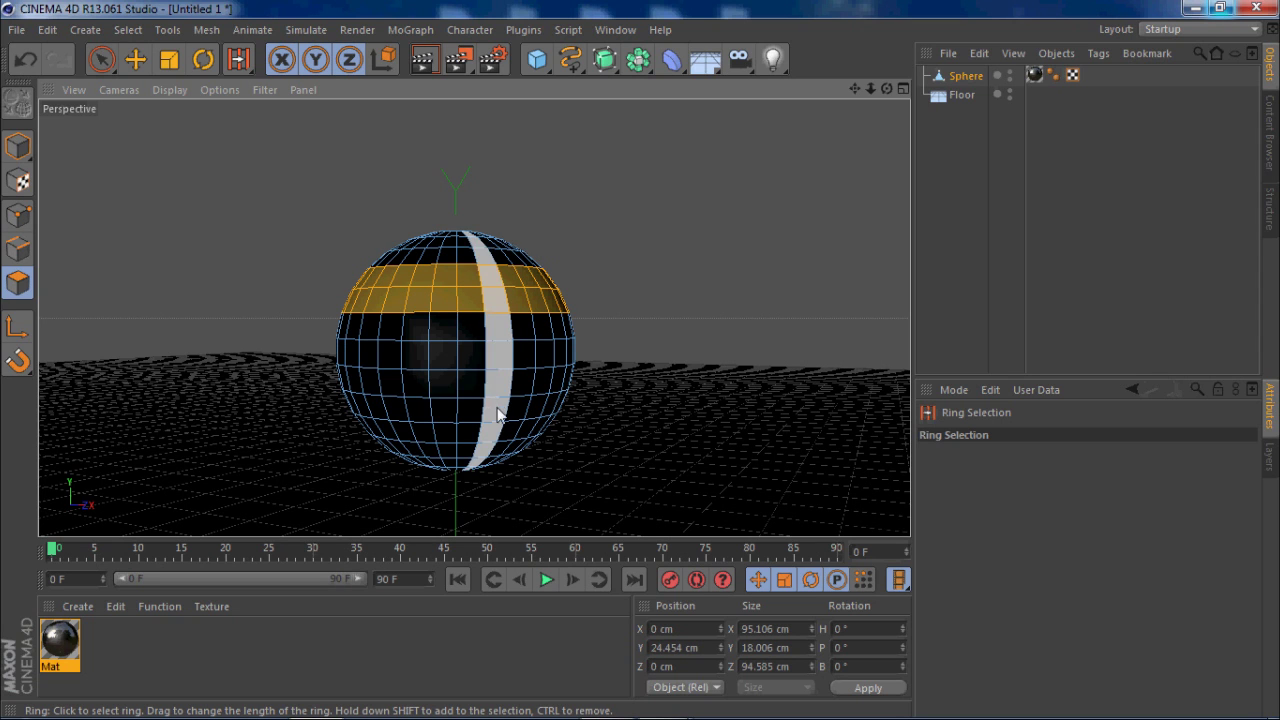
left_click_drag(500, 418, 487, 448, "alt")
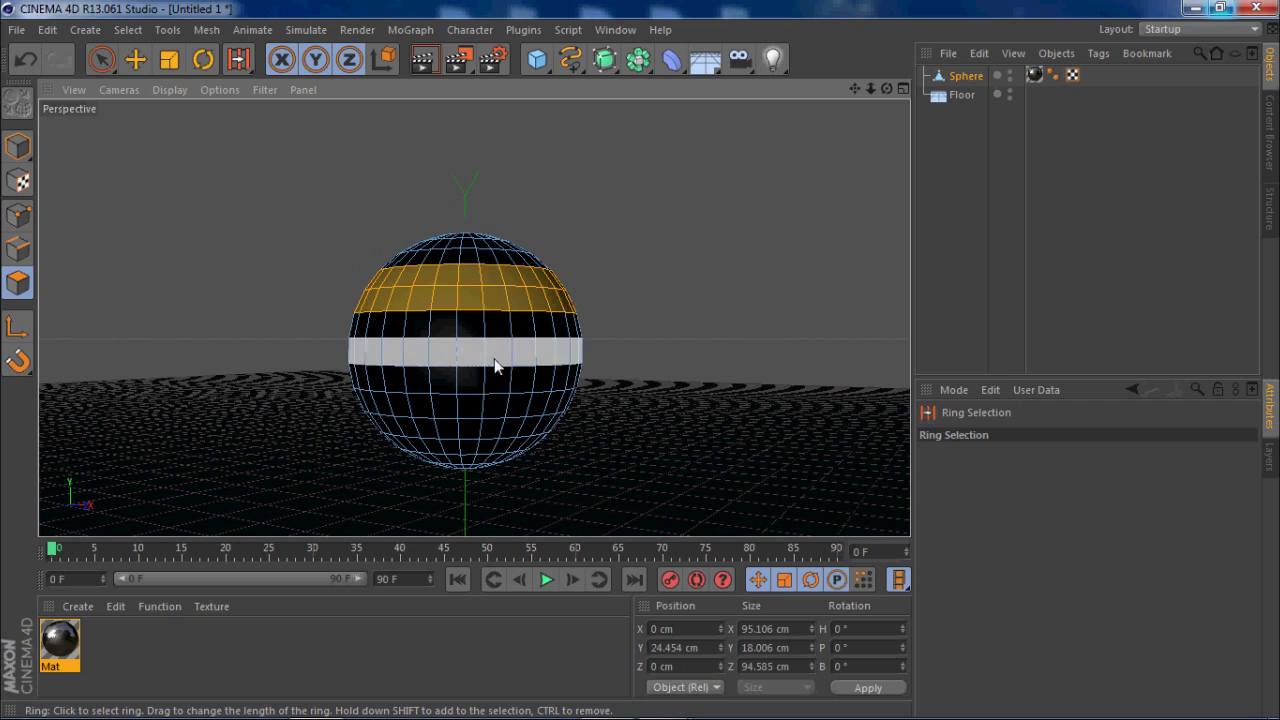
left_click(487, 426, "shift")
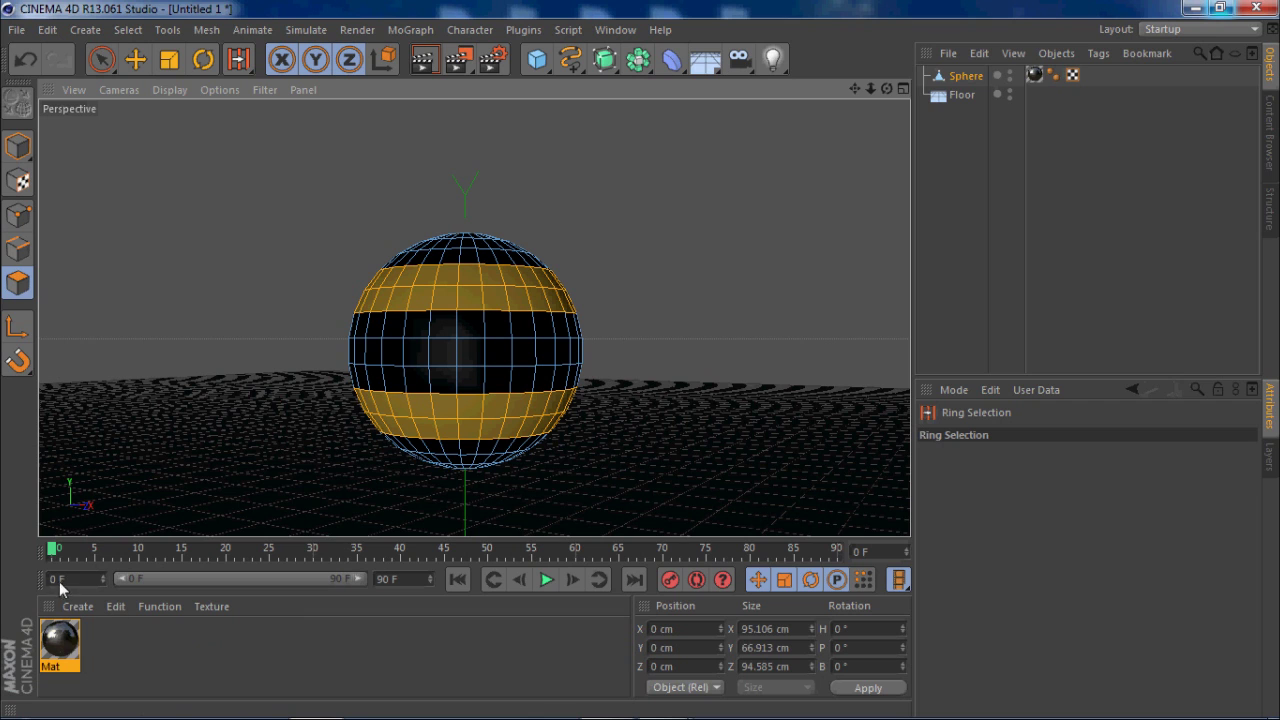
Step: Create a second material and set its color to white (RGB 255, 255, 255)
left_click(79, 606)
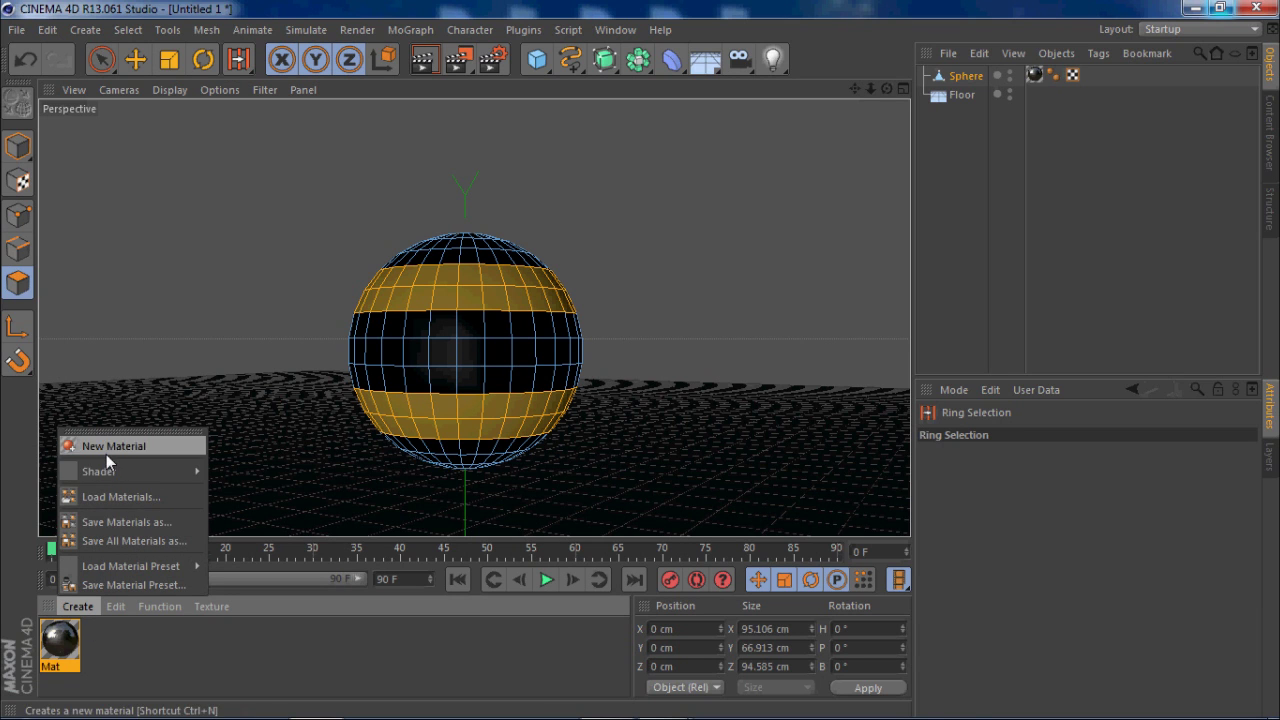
left_click(106, 454)
double_click(66, 640)
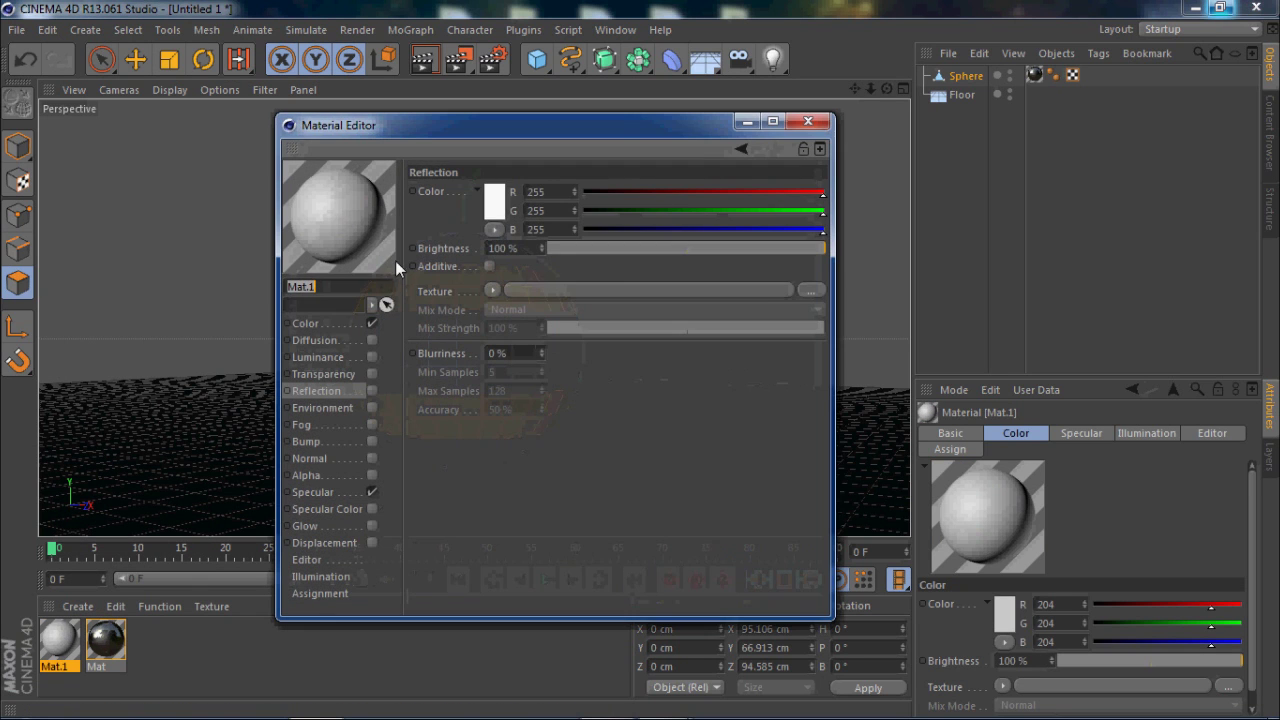
left_click(494, 205)
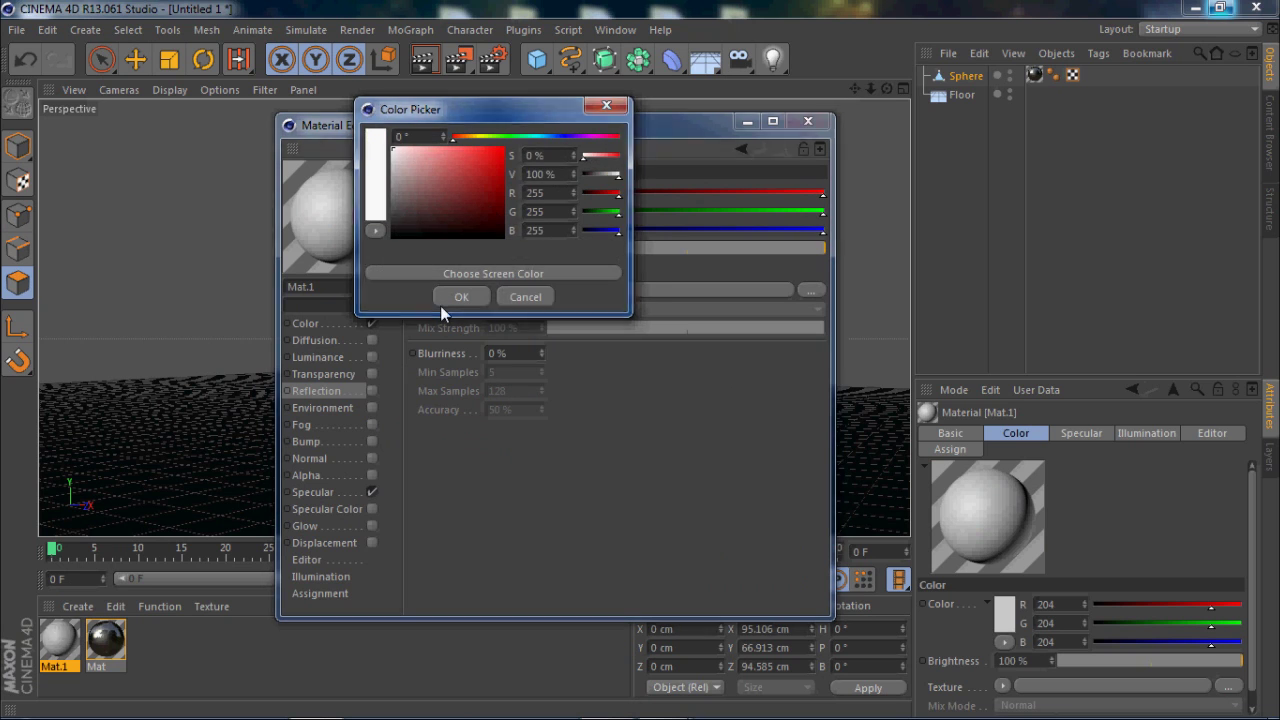
left_click(458, 297)
left_click(311, 320)
left_click(494, 201)
left_click_drag(445, 196, 390, 136)
left_click(462, 290)
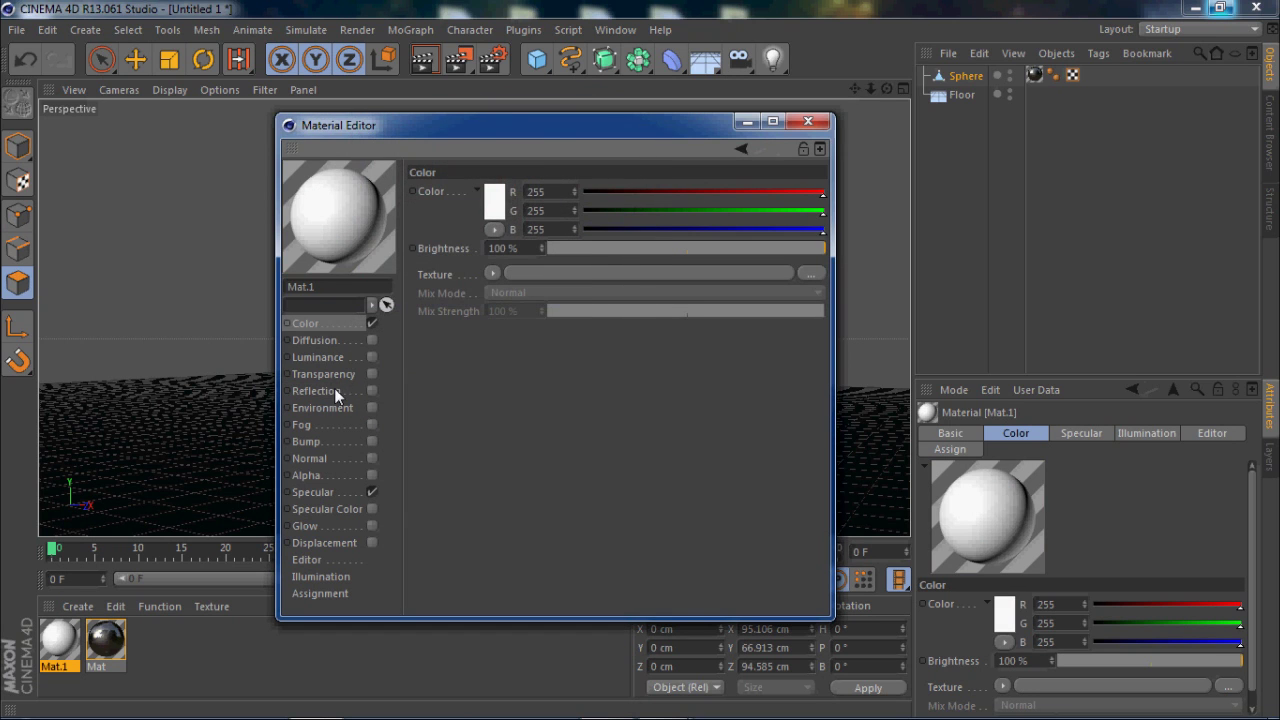
Step: Enable Luminance on the white material with a brightness of 300% and close the material settings
left_click(337, 359)
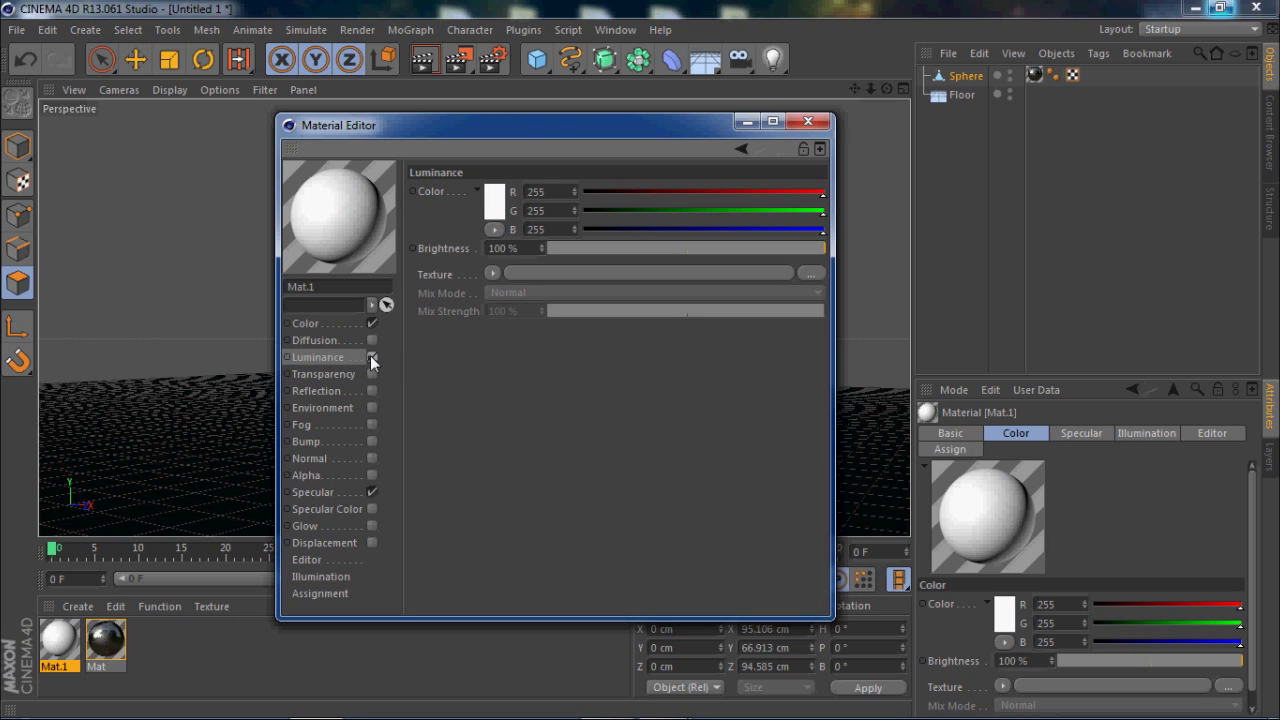
left_click(372, 357)
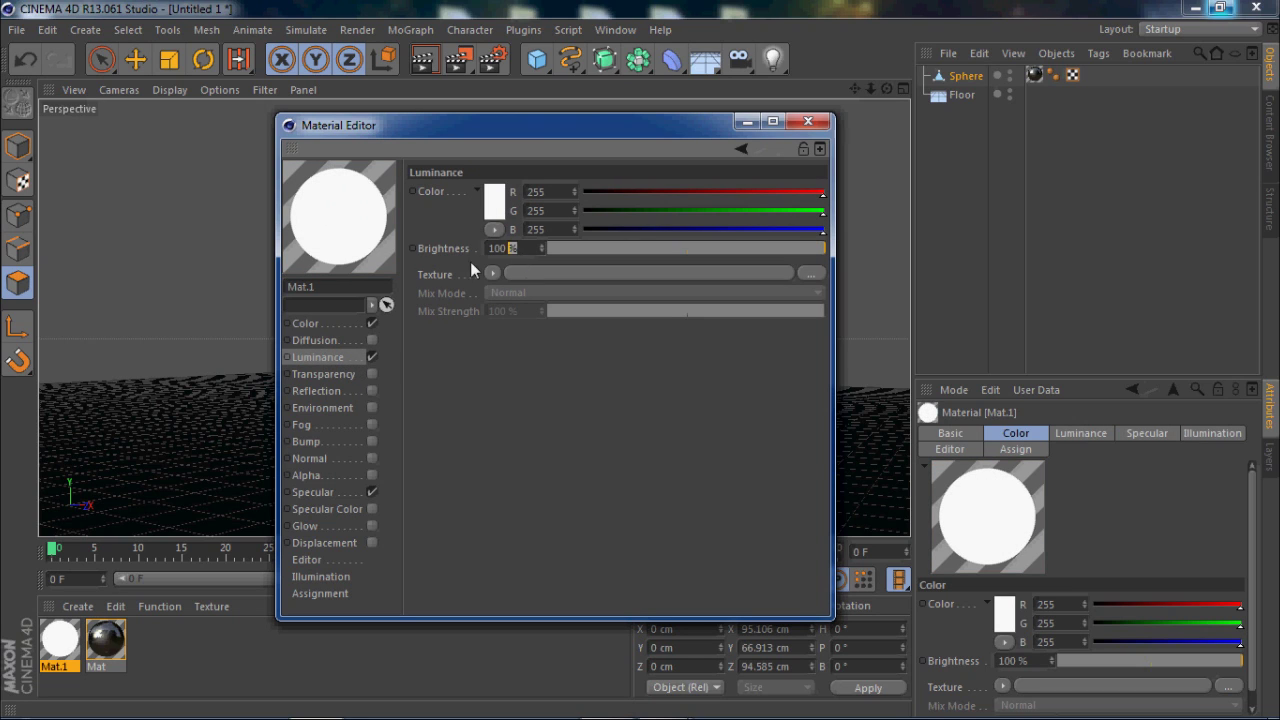
type("300")
key("Return")
left_click(806, 123)
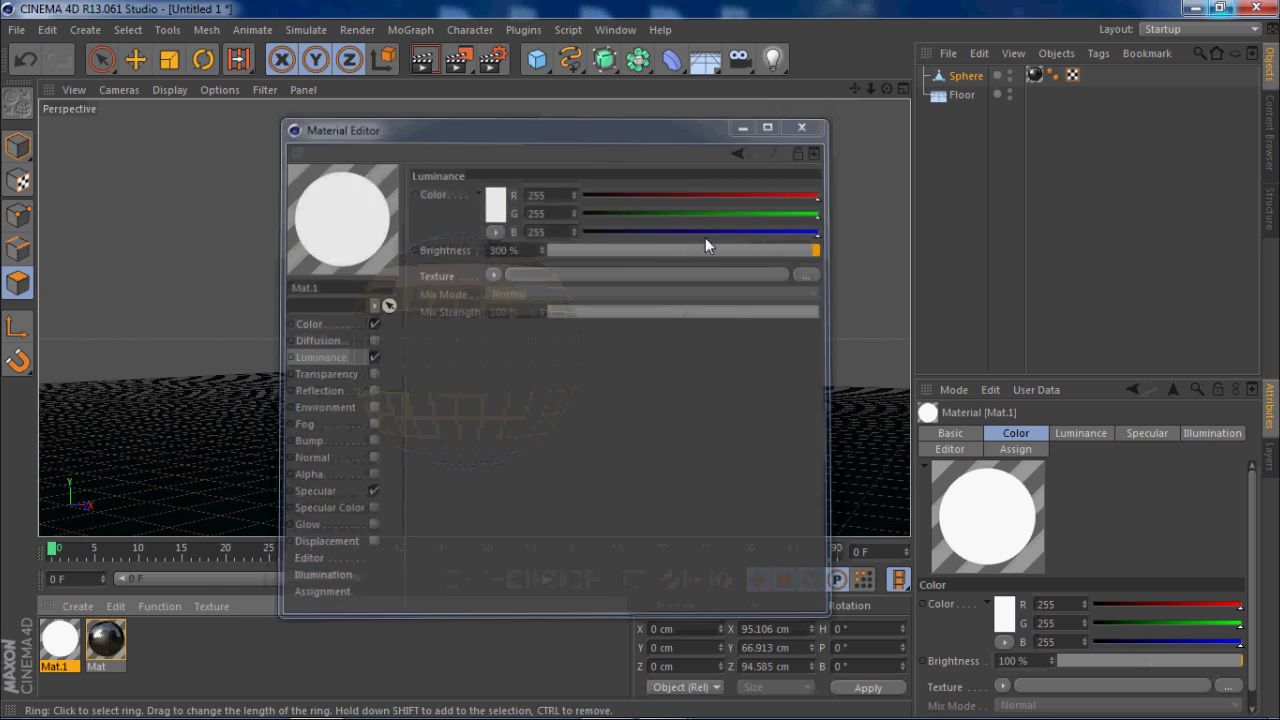
Step: Apply the luminous white material to the selected polygon rings of the sphere and test-render the view
left_click_drag(362, 471, 434, 421)
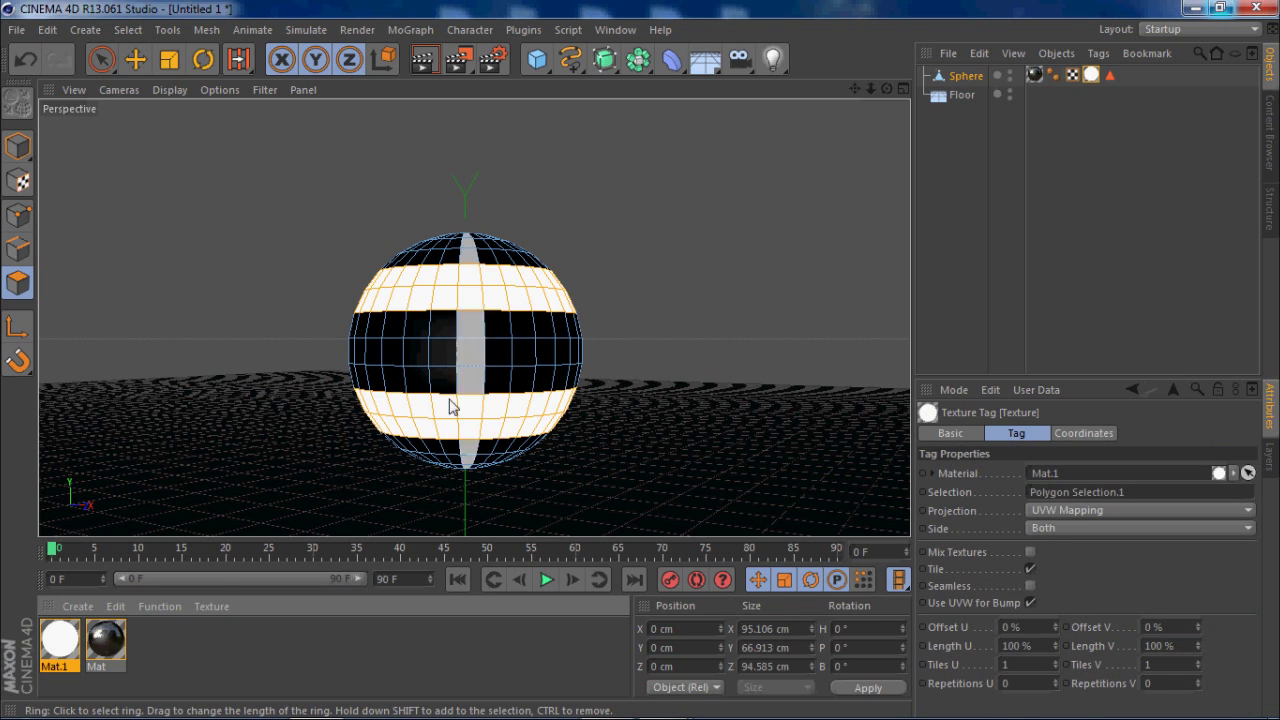
left_click(135, 60)
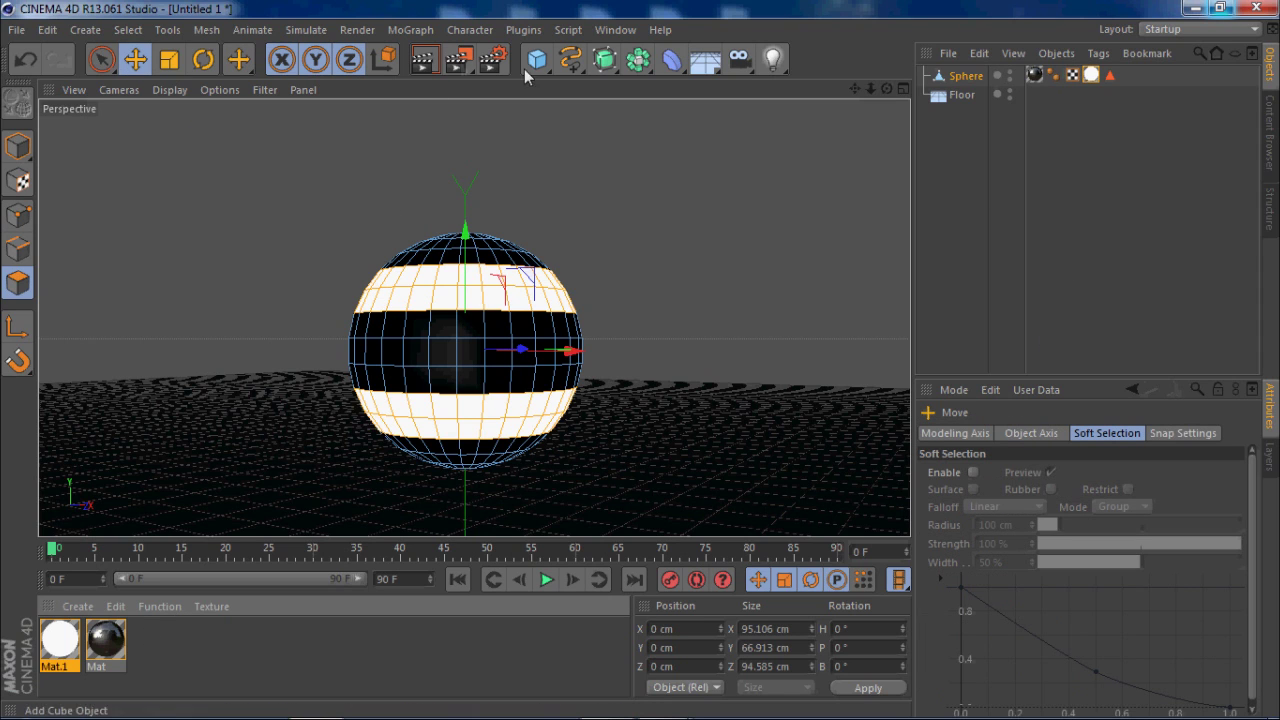
left_click(425, 63)
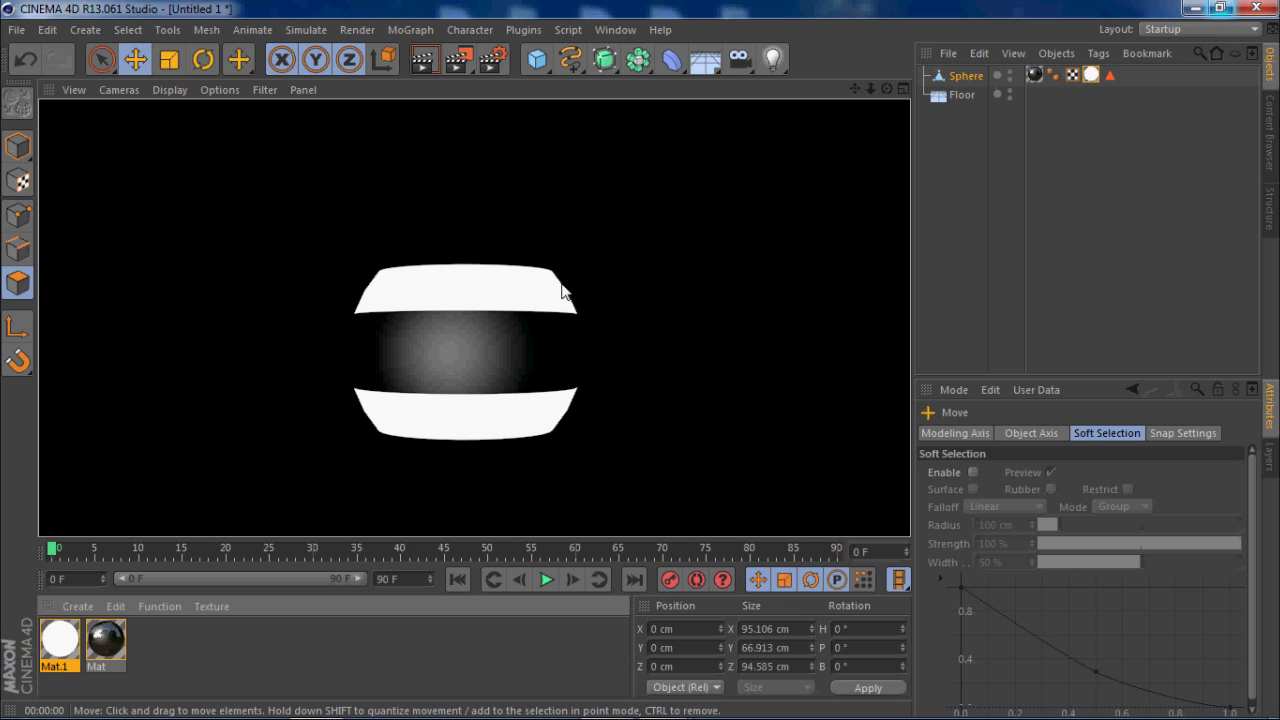
Step: Set the black material's reflection brightness to about 78% and test-render the view again
left_click(105, 645)
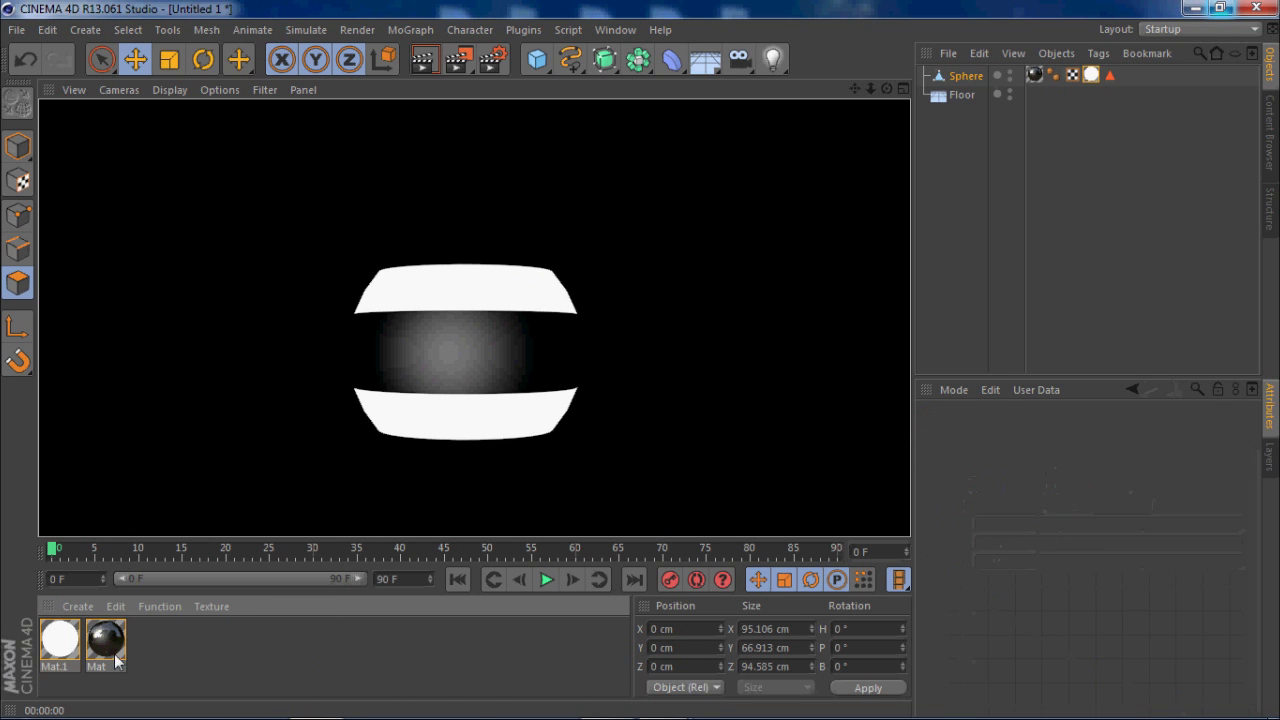
double_click(105, 645)
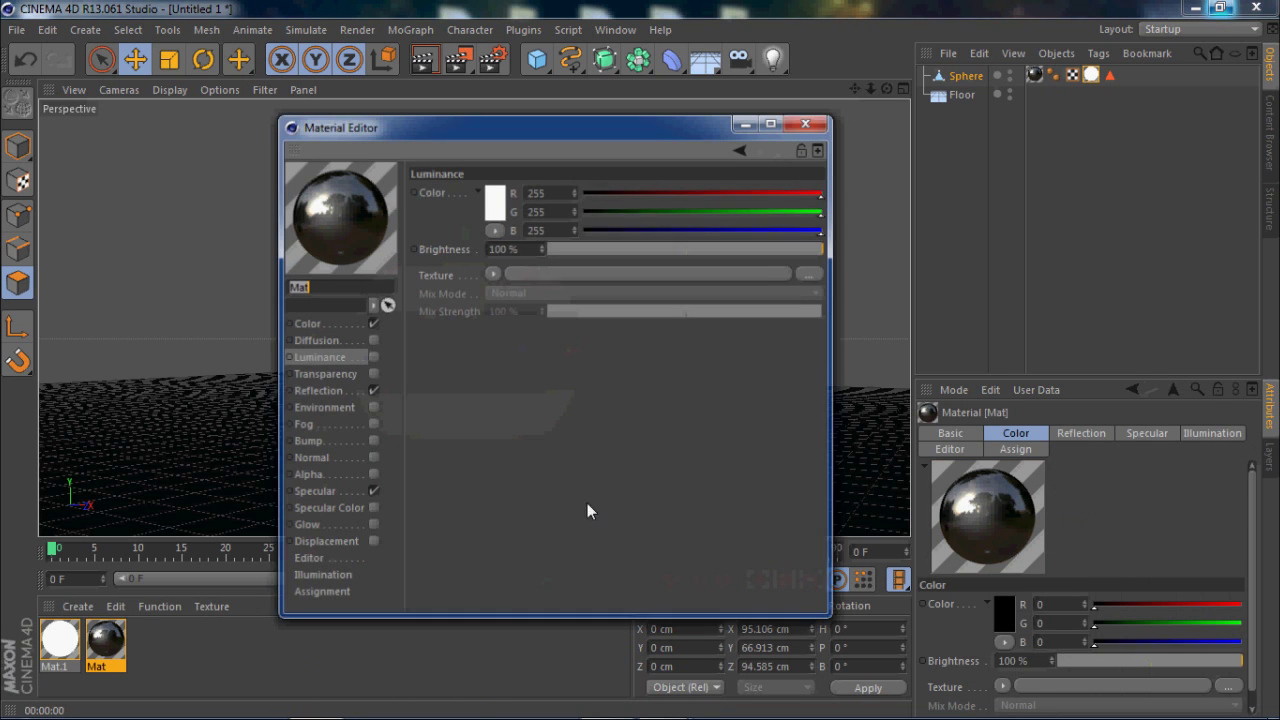
left_click(316, 391)
left_click_drag(755, 254, 767, 254)
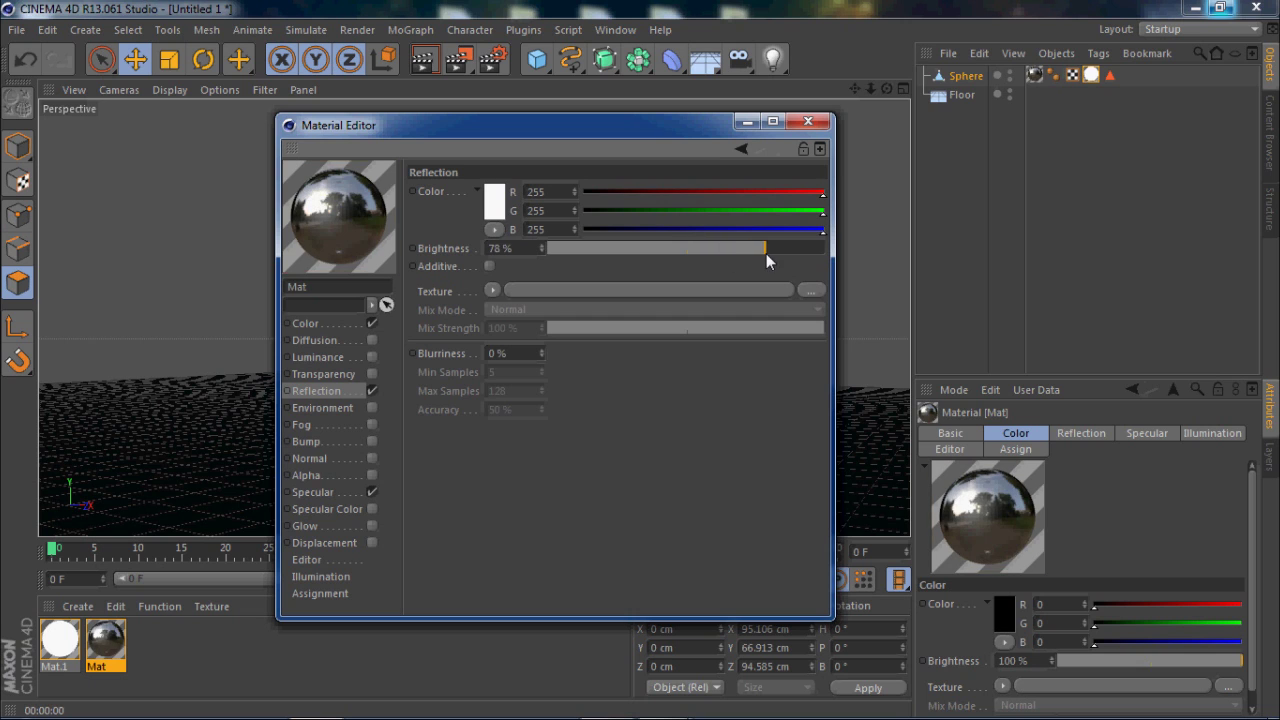
left_click(808, 121)
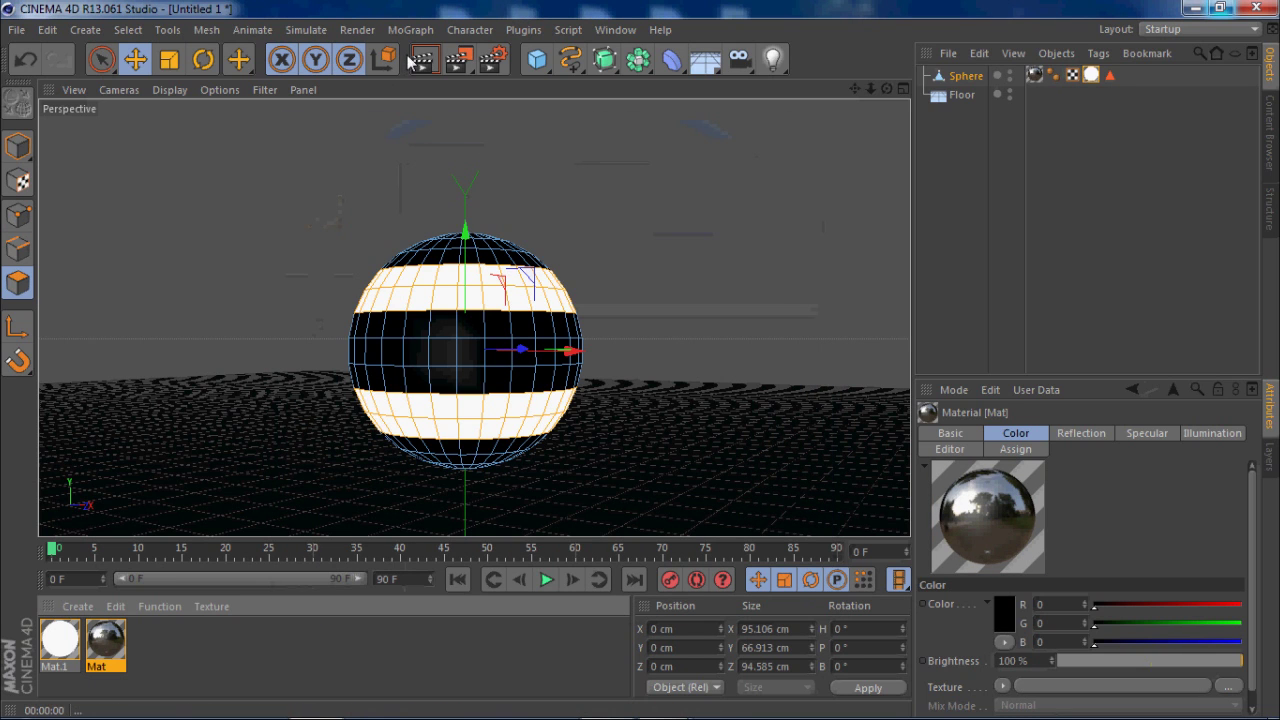
left_click(422, 62)
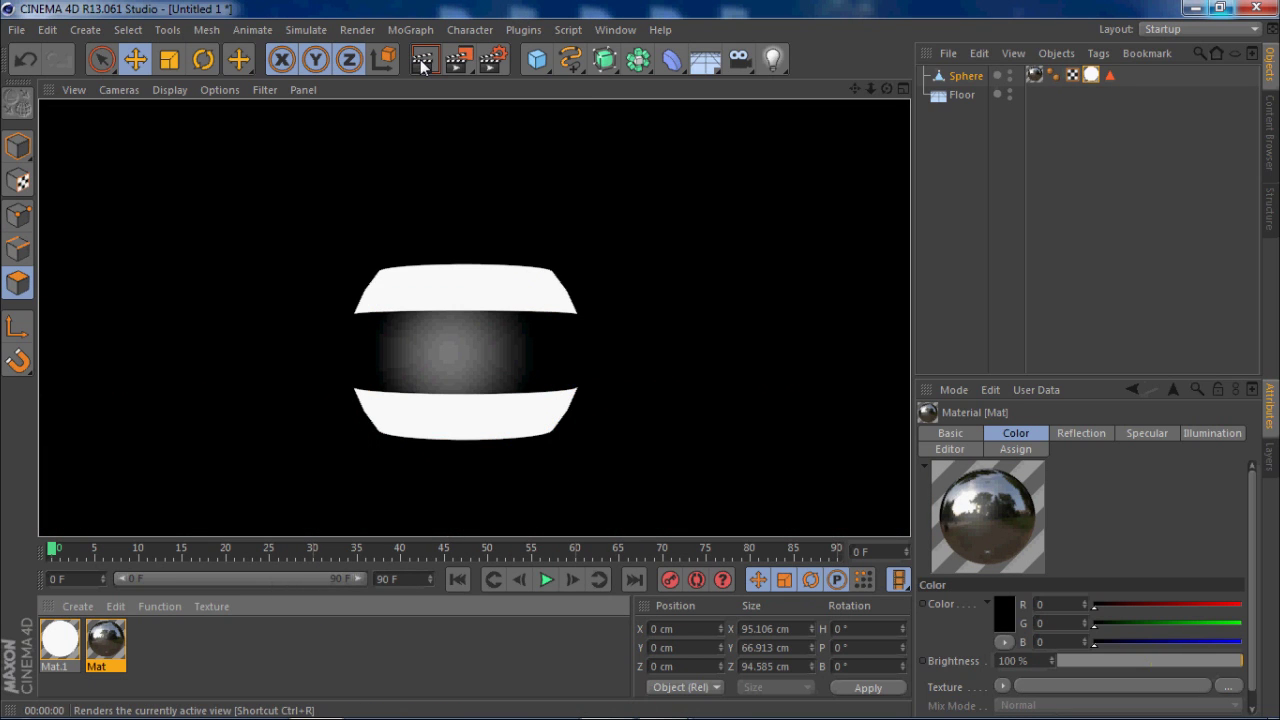
left_click(300, 638)
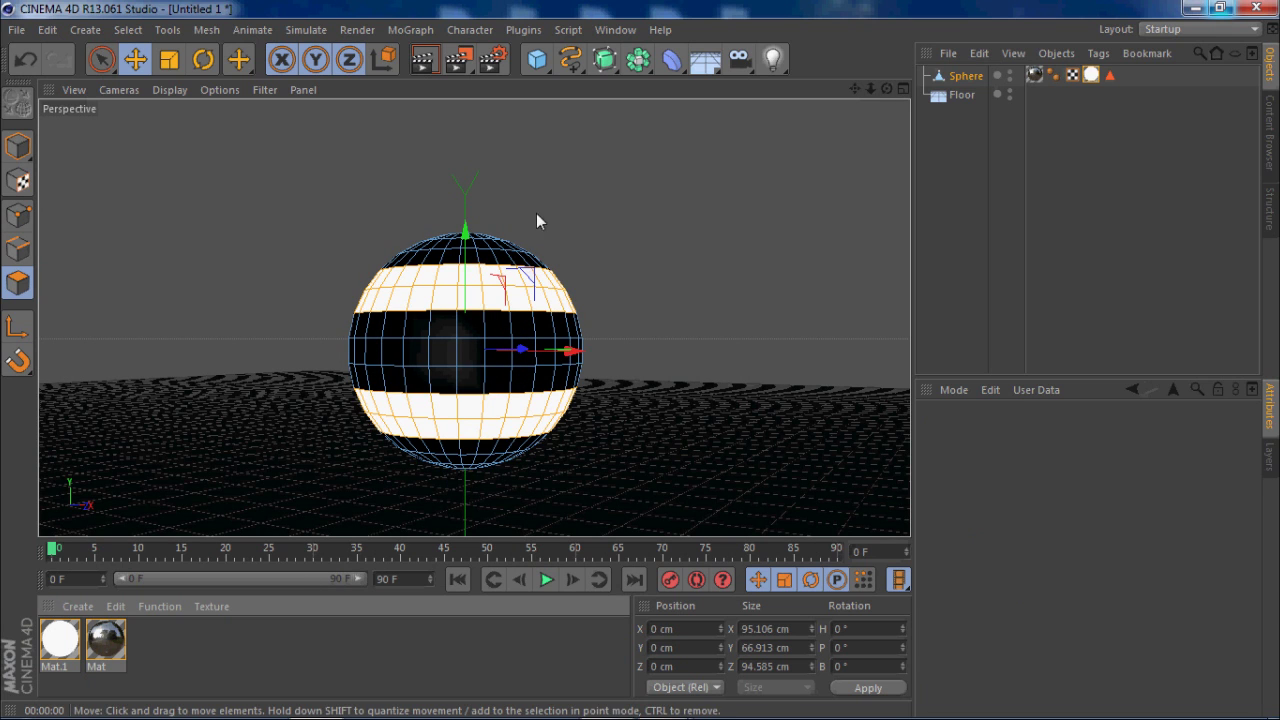
left_click_drag(677, 406, 625, 420, "alt")
right_click_drag(617, 420, 395, 468, "alt")
left_click_drag(387, 469, 517, 406, "alt")
middle_click_drag(517, 399, 535, 390, "alt")
middle_click_drag(426, 450, 449, 446, "alt")
scroll(449, 446, "up", 3)
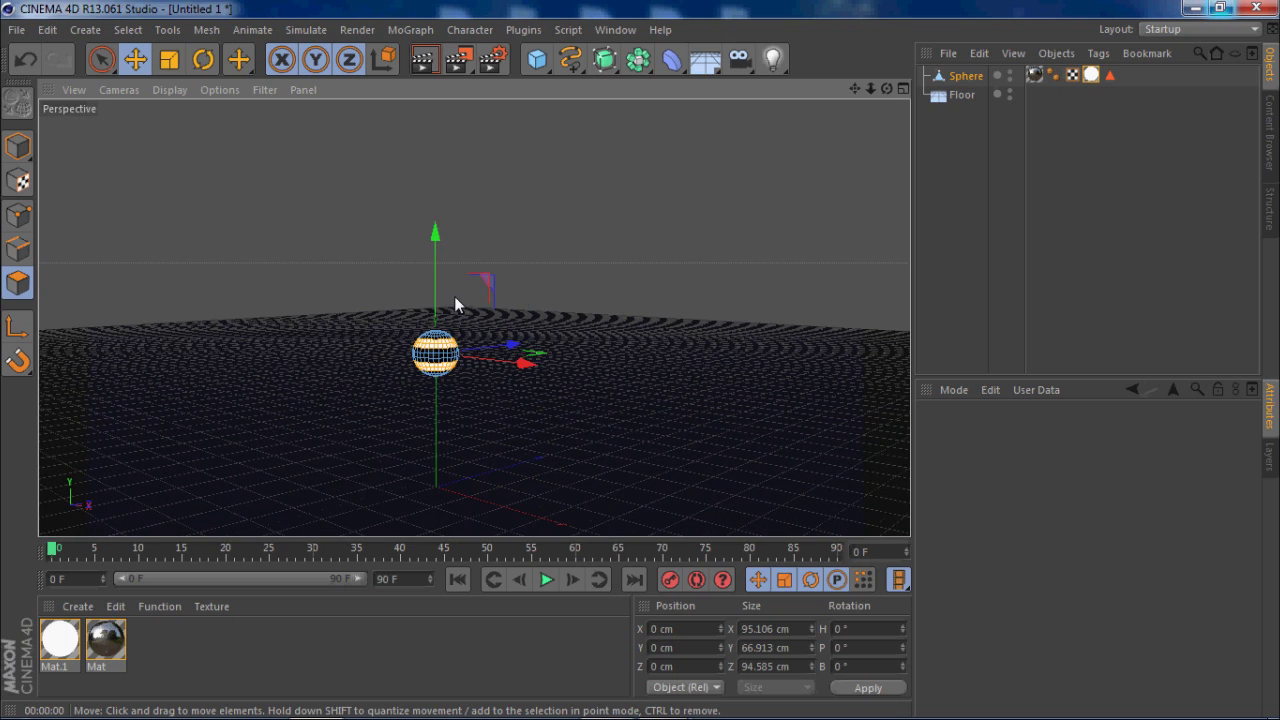
Step: Raise the whole striped sphere as an object to about 381 cm in Y above the floor
left_click_drag(435, 300, 441, 230)
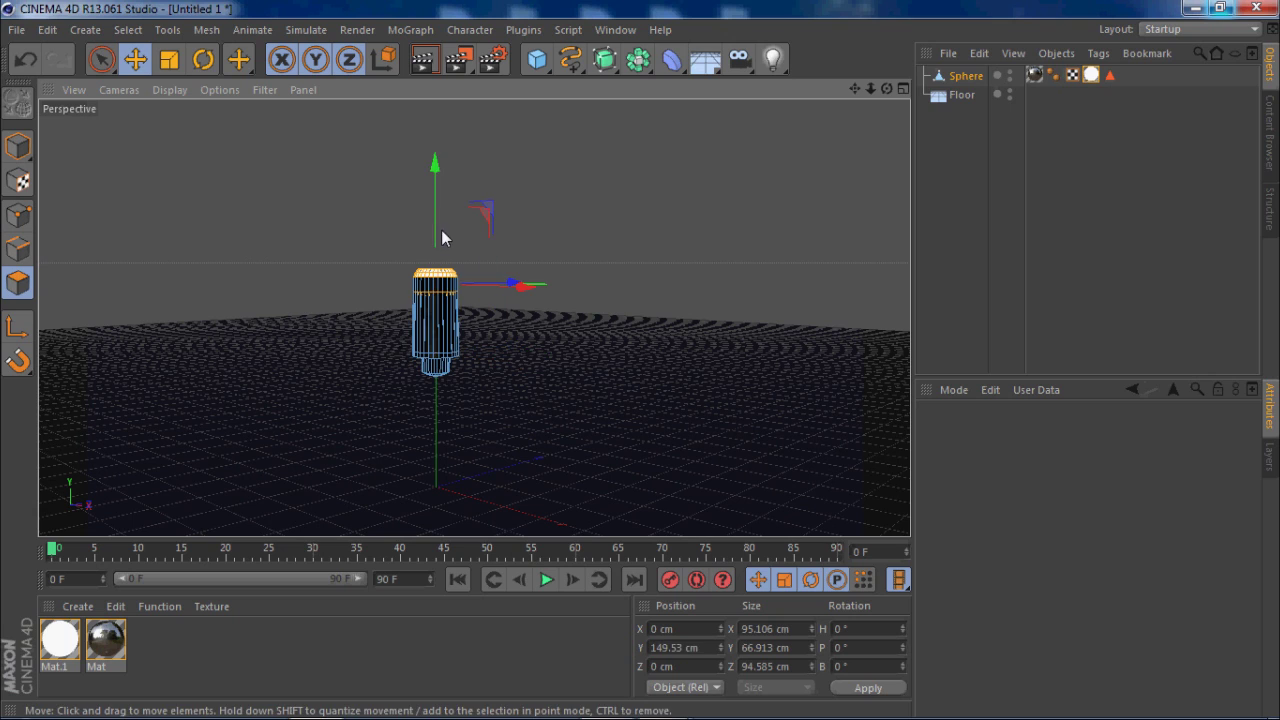
key("ctrl+z")
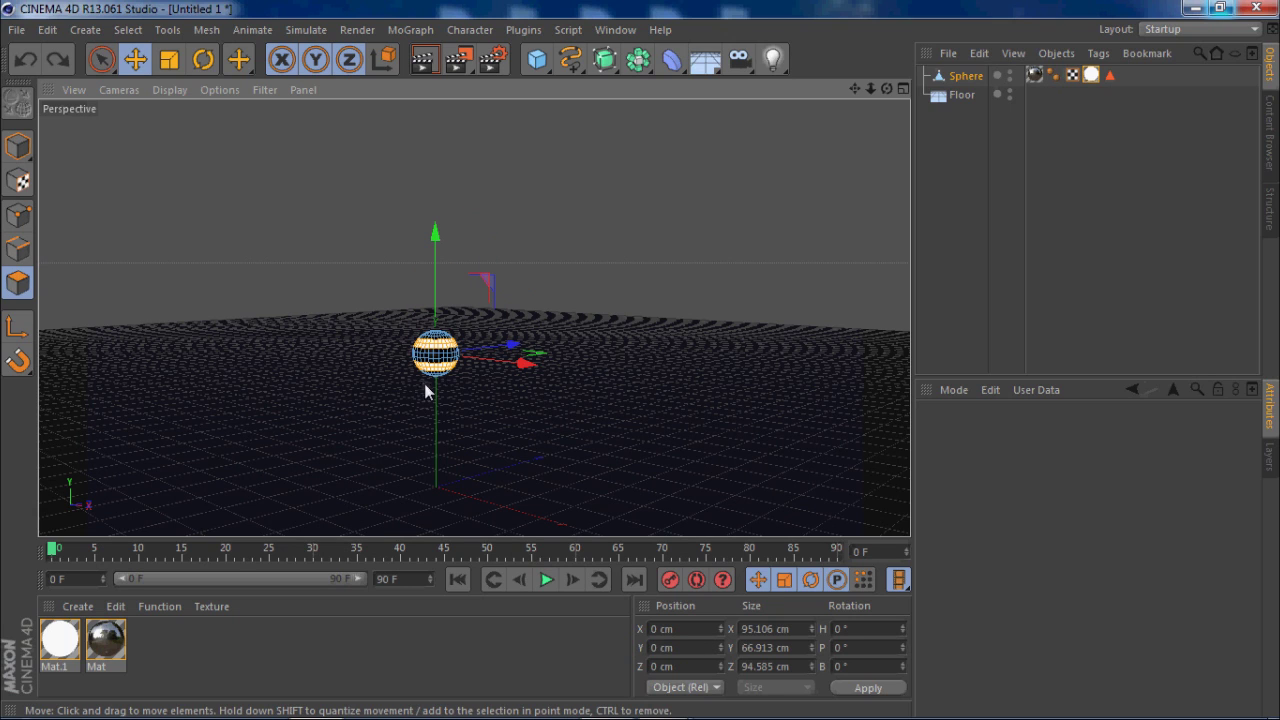
left_click(135, 60)
left_click(20, 148)
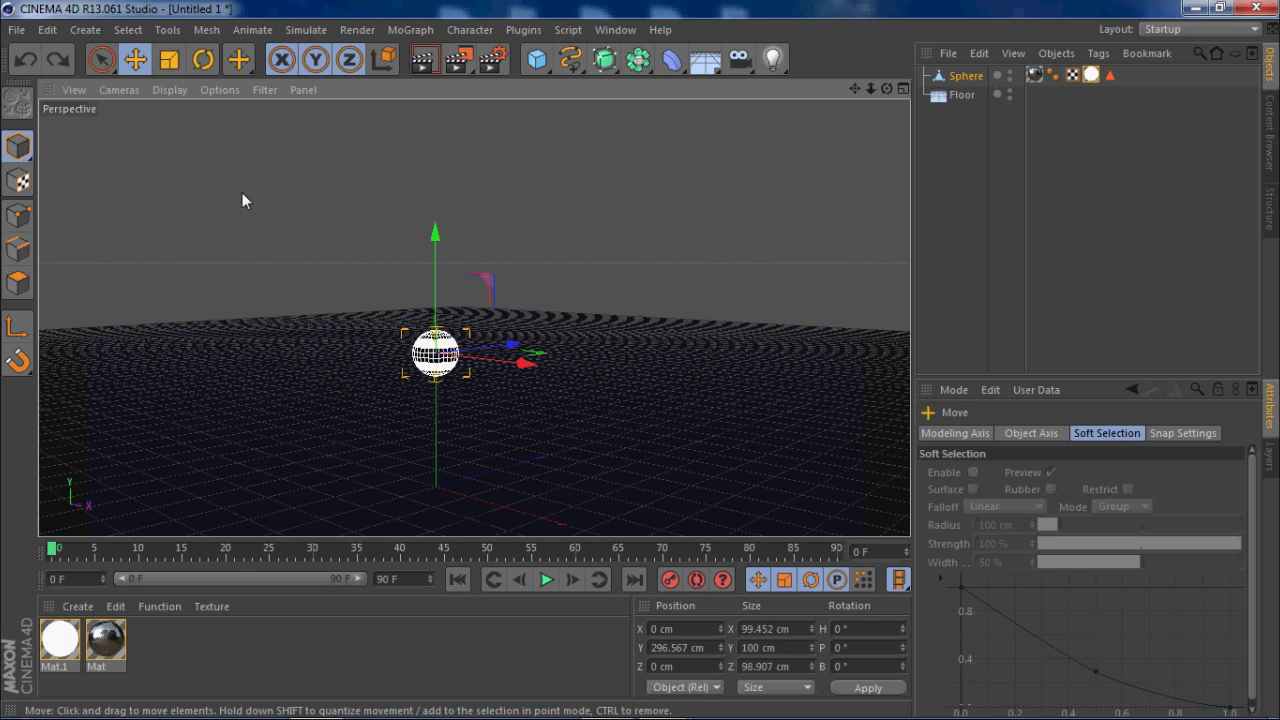
left_click_drag(430, 279, 430, 255)
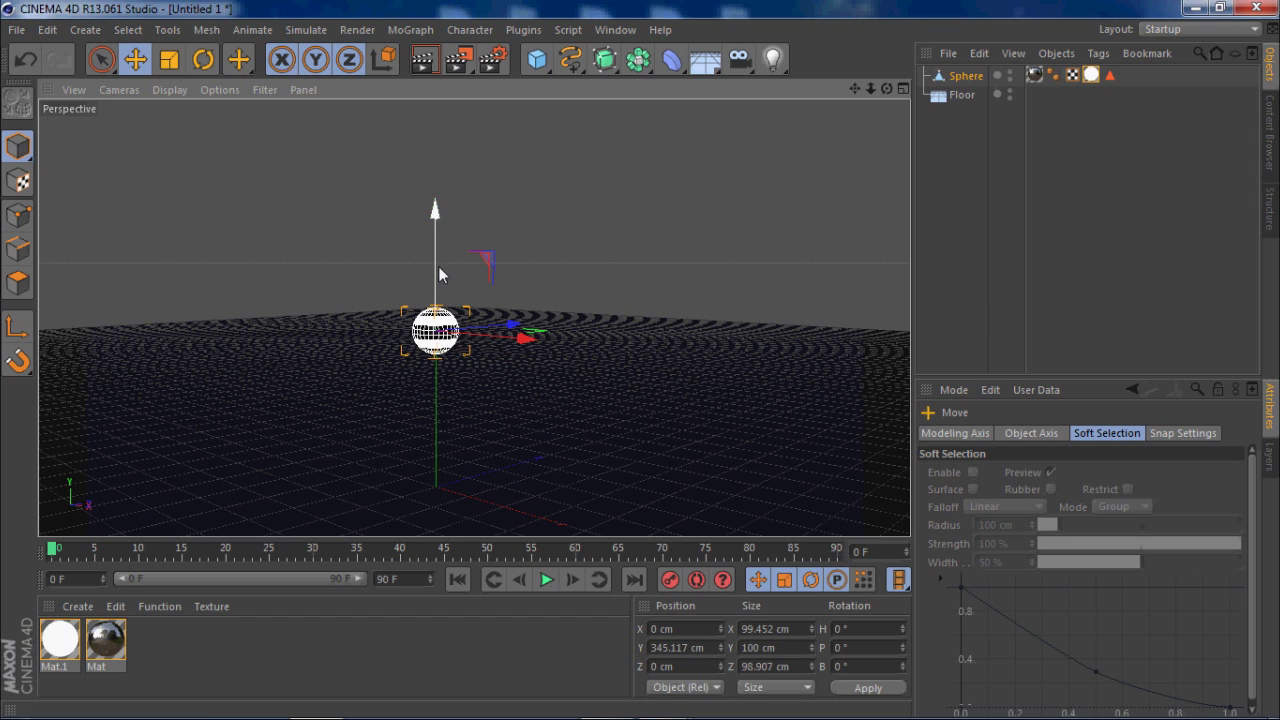
left_click_drag(438, 266, 436, 250)
left_click_drag(557, 304, 497, 367, "alt")
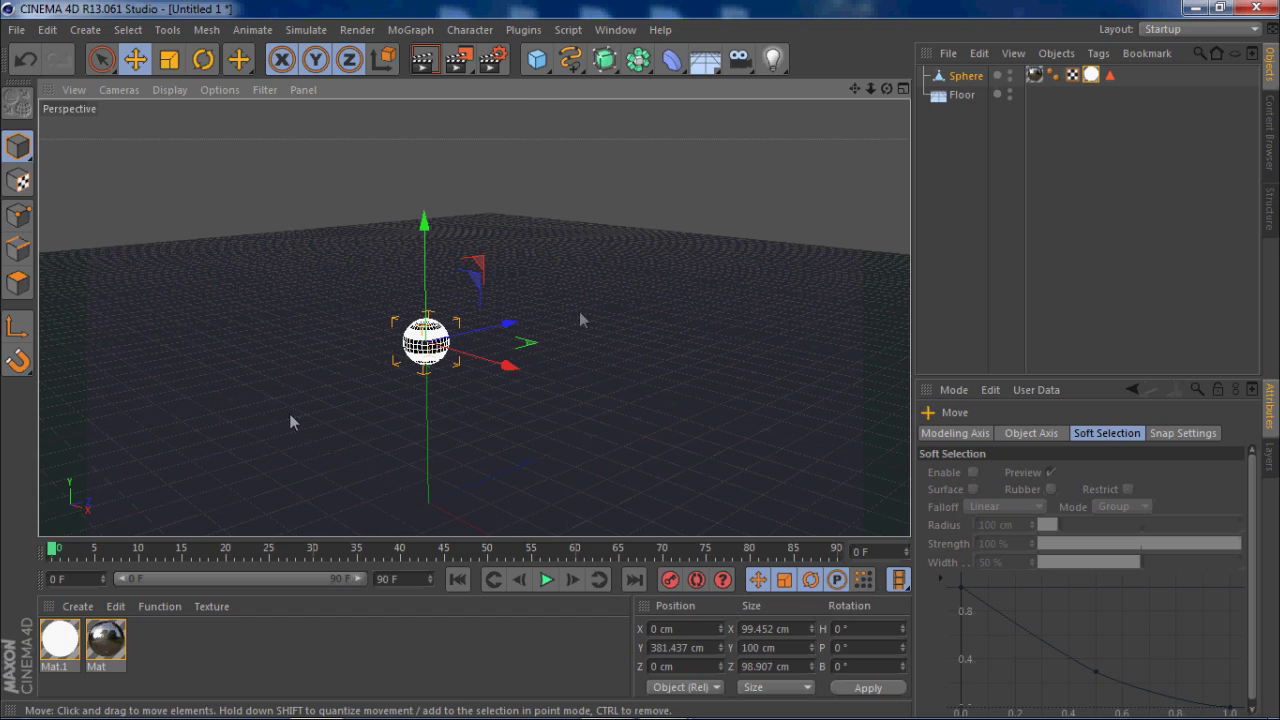
Step: Add a MoGraph Cloner with the sphere as its child and raise the Cloner to about 378 cm in Y
mouse_move(637, 699)
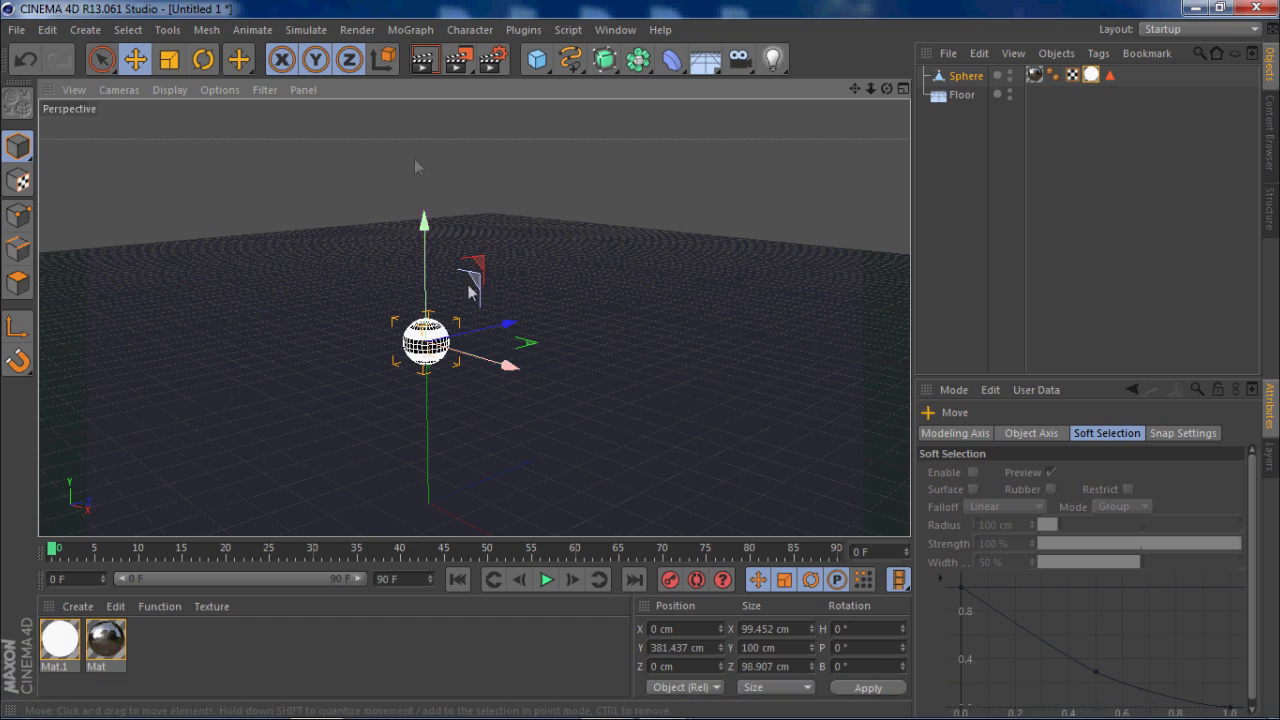
left_click(420, 32)
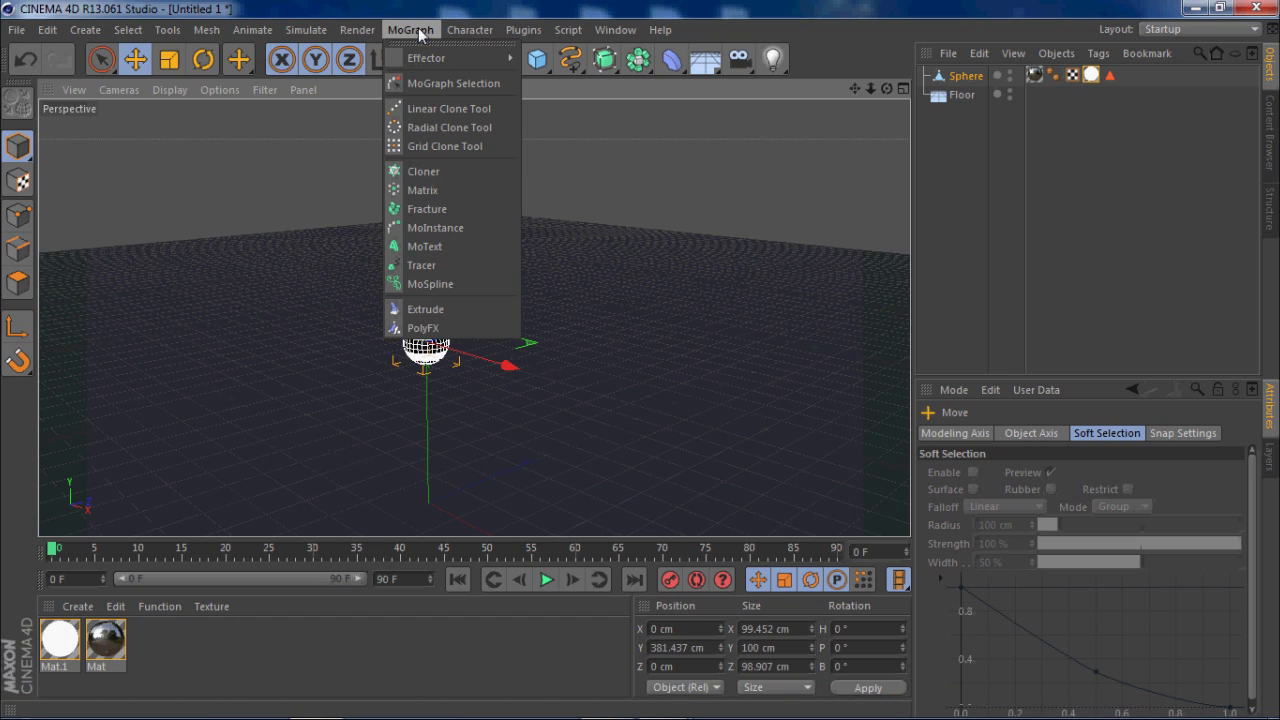
left_click(443, 170)
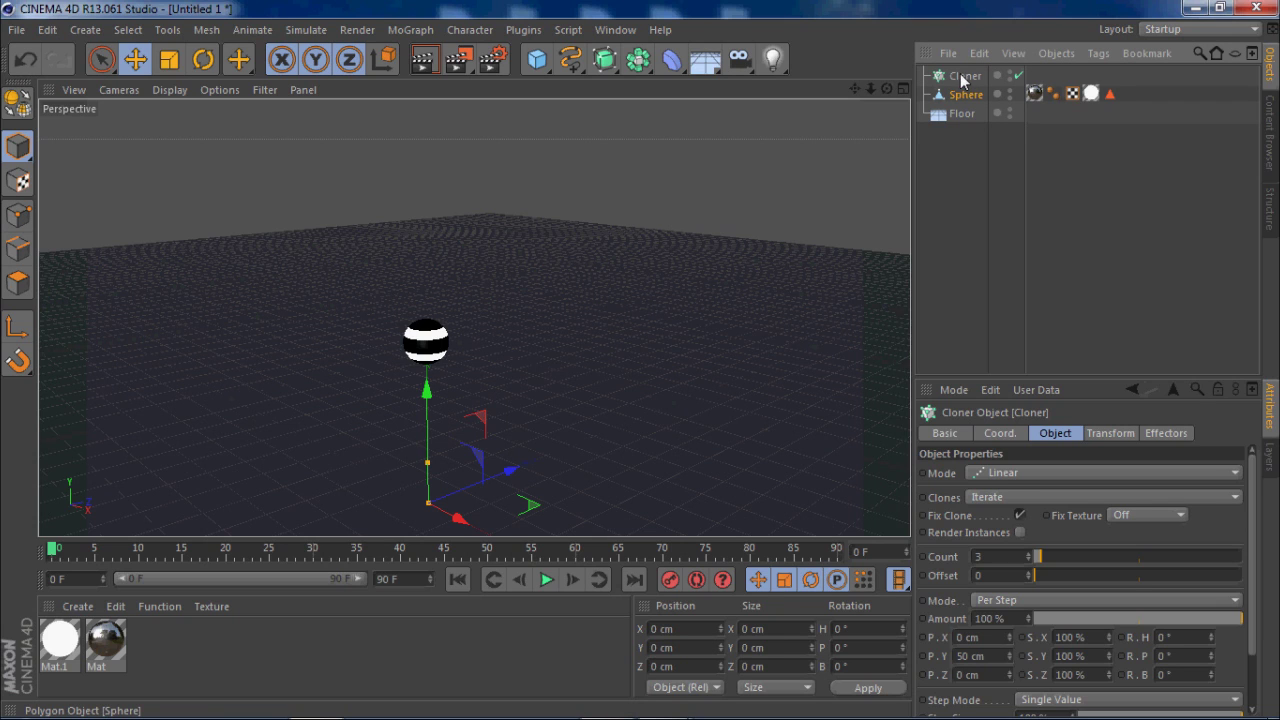
left_click_drag(963, 80, 962, 79)
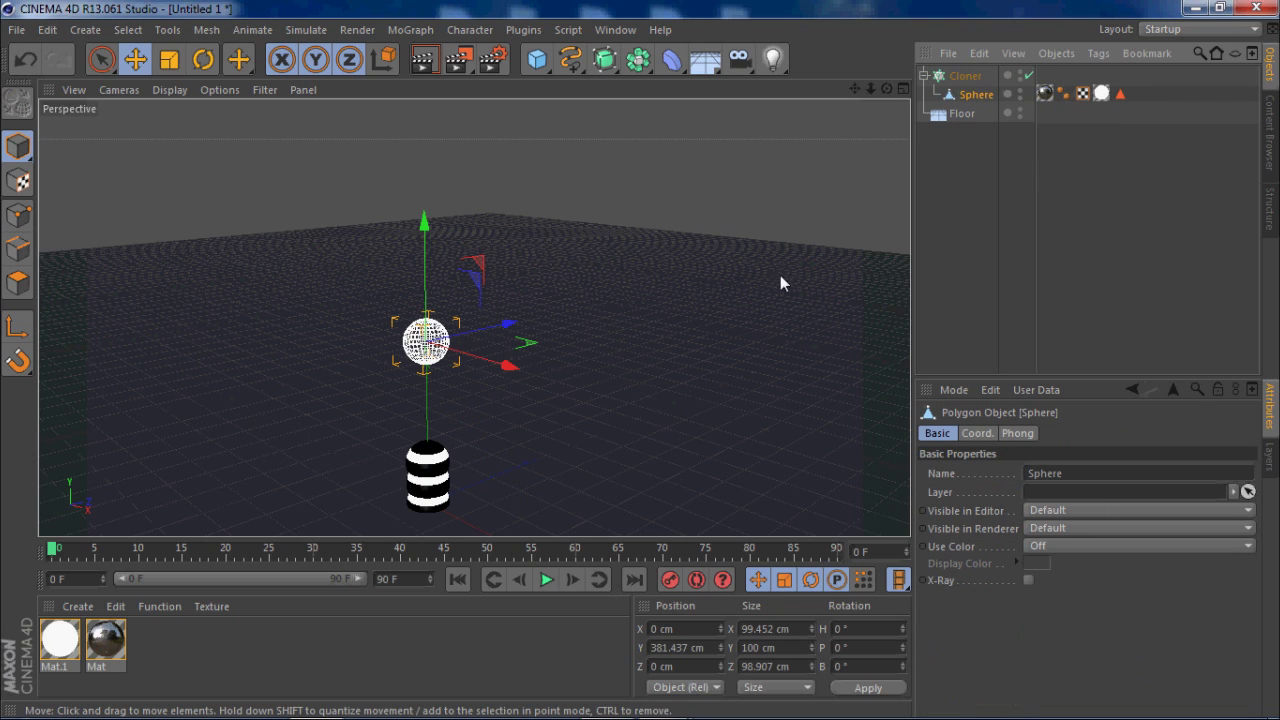
left_click(965, 76)
left_click_drag(428, 413, 426, 250)
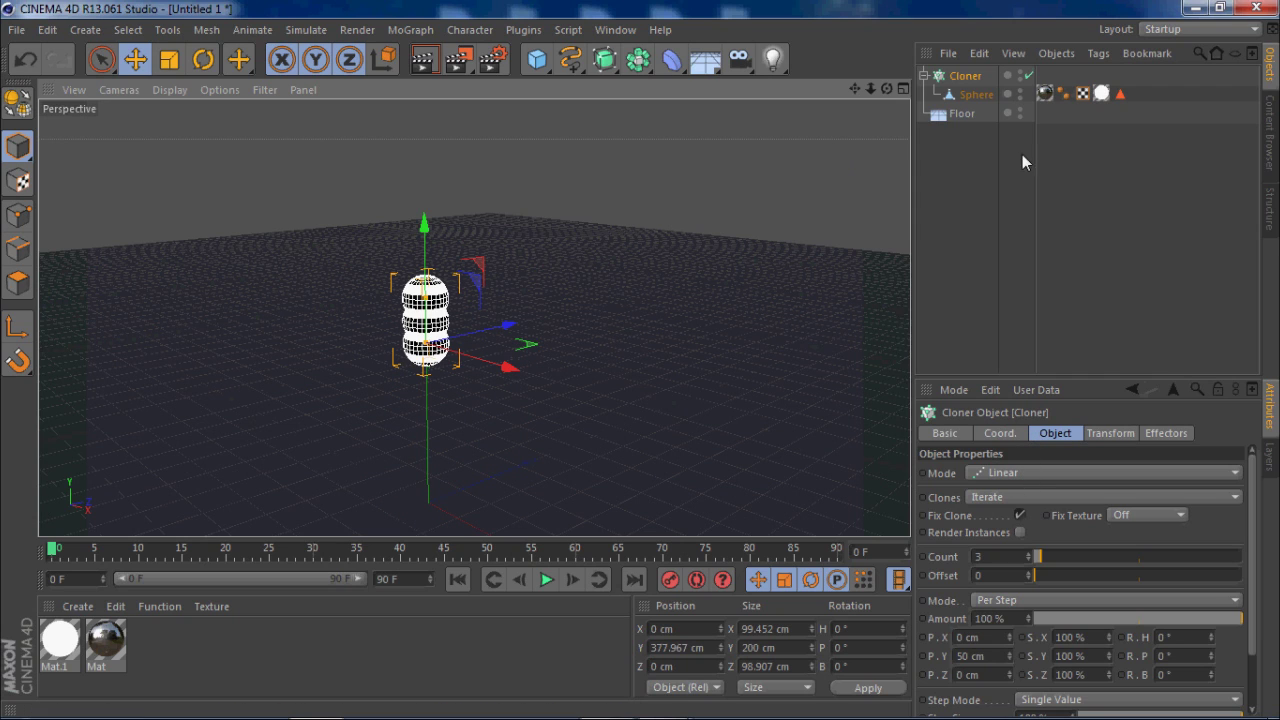
Step: Set the Cloner to Grid Array mode with a count of 4 x 4 x 4
left_click(1024, 470)
left_click(1040, 549)
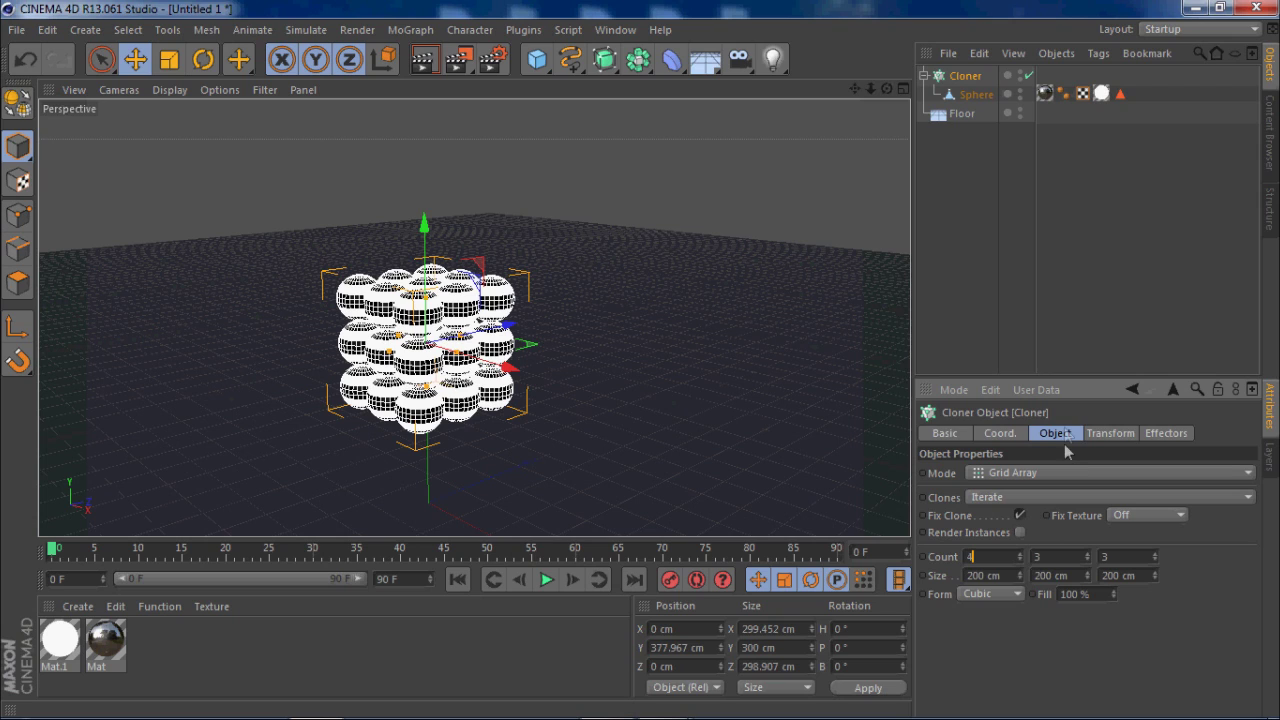
key("Return")
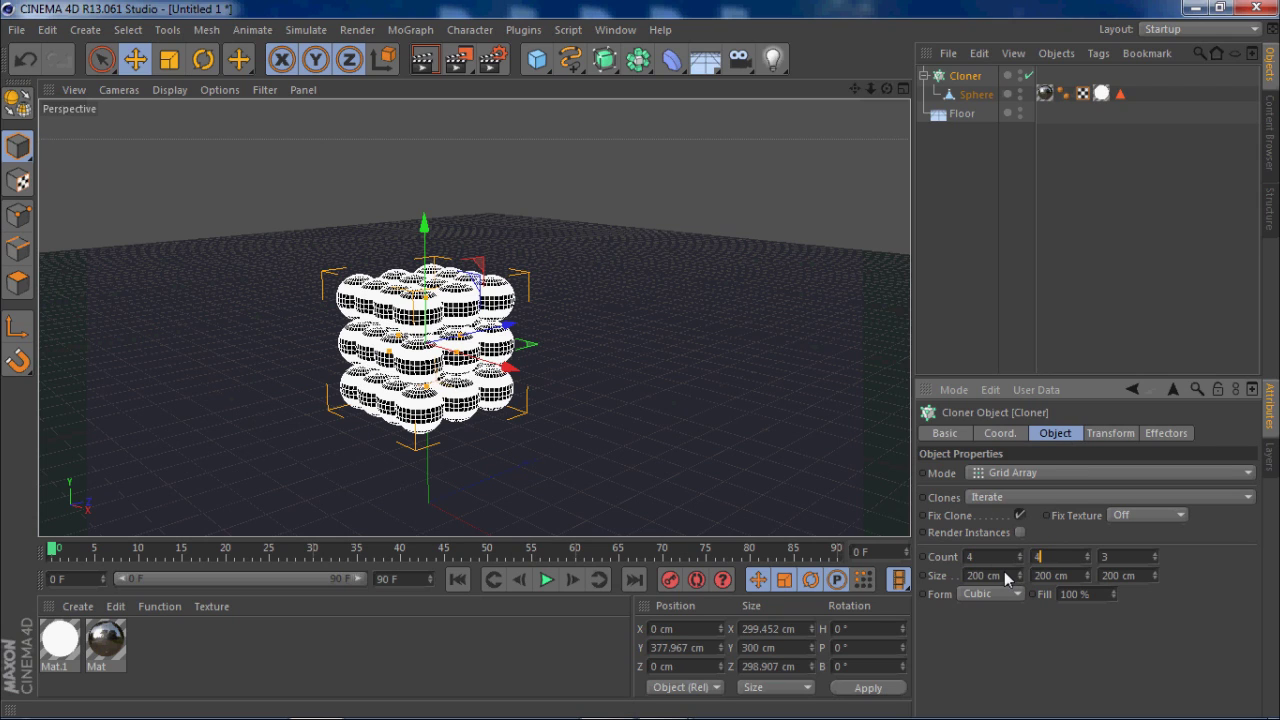
type("4")
key("Return")
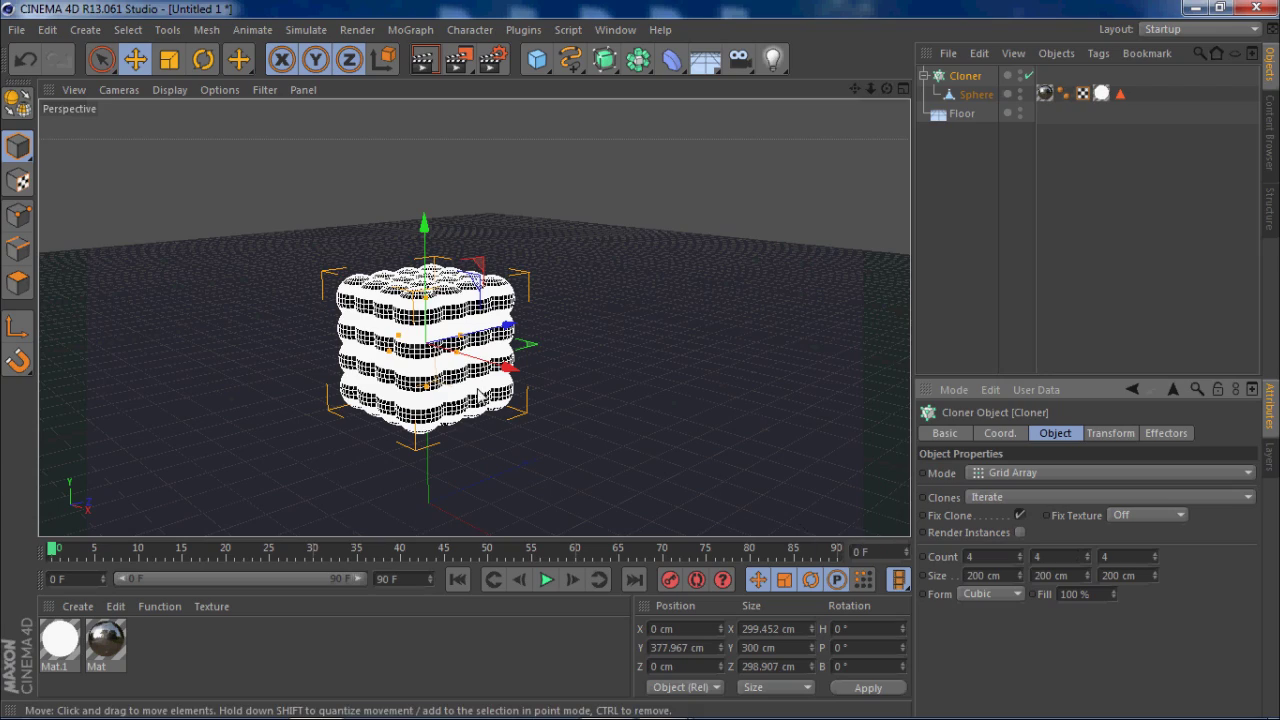
Step: Enlarge the Cloner's grid size to about 486 x 379 x 394 cm so the spheres are spaced apart
scroll(478, 395, "up", 2)
scroll(478, 395, "up", 5)
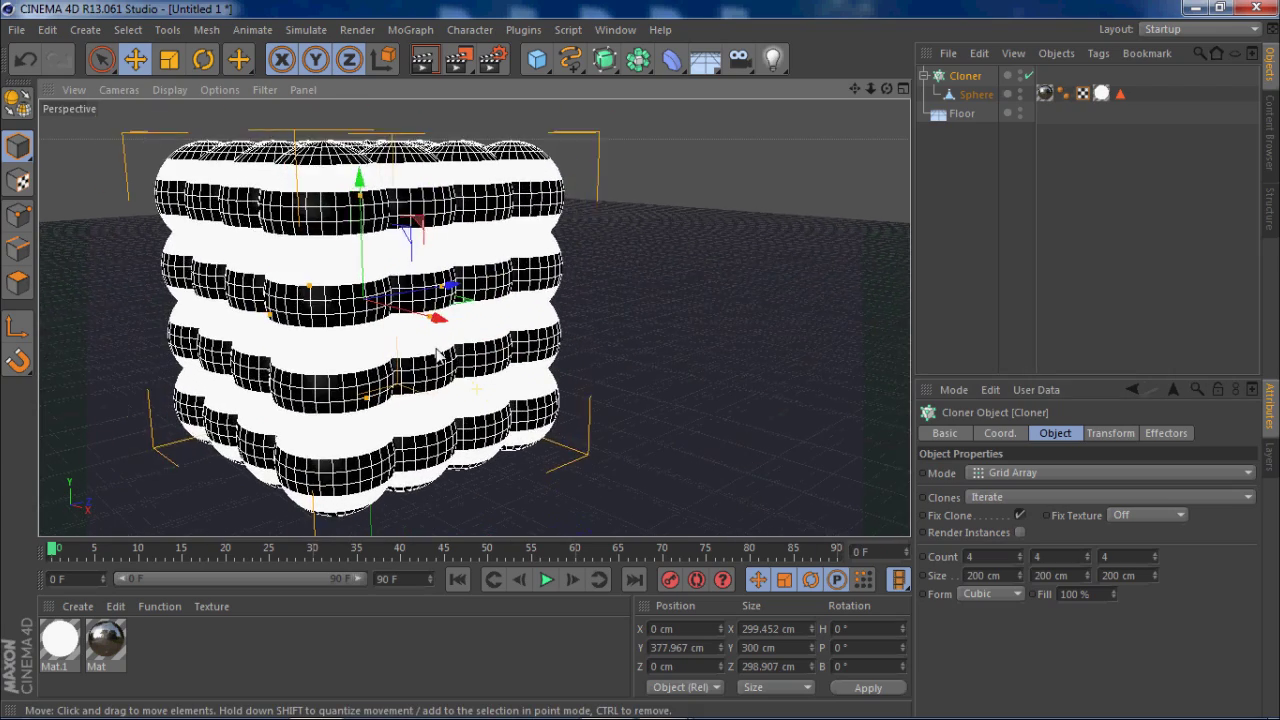
left_click_drag(1022, 573, 1156, 570)
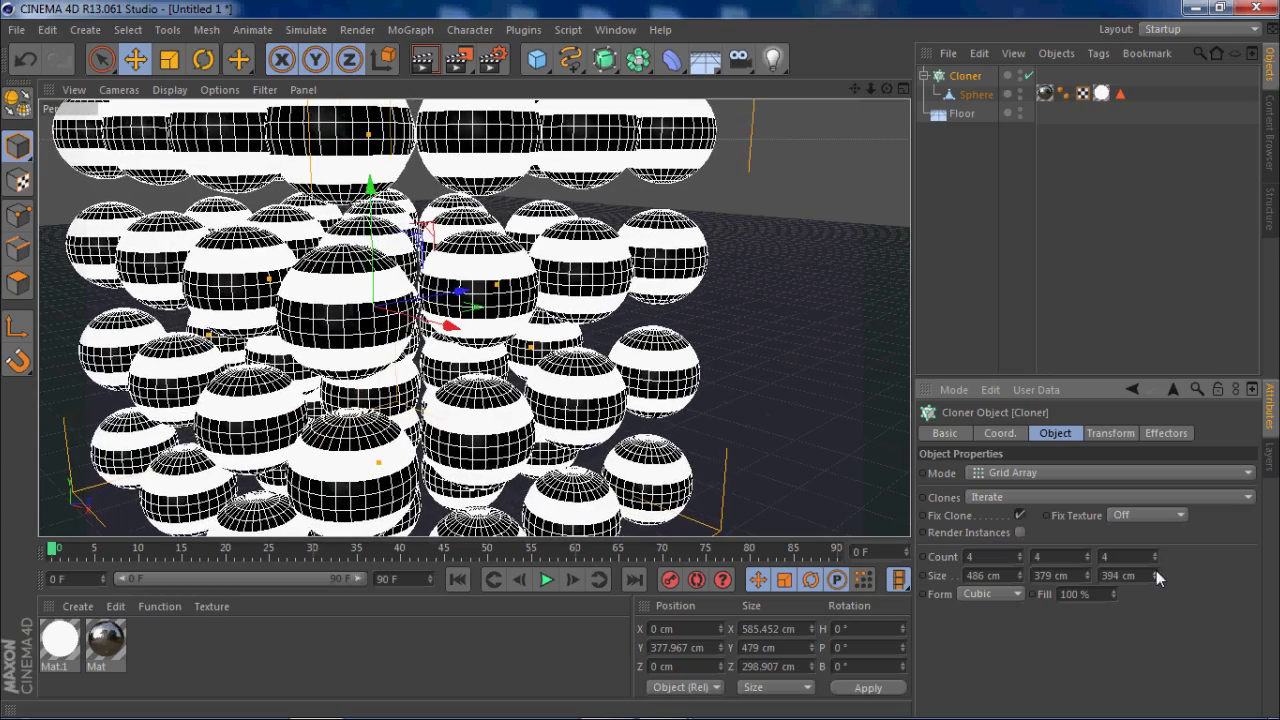
scroll(805, 412, "down", 10)
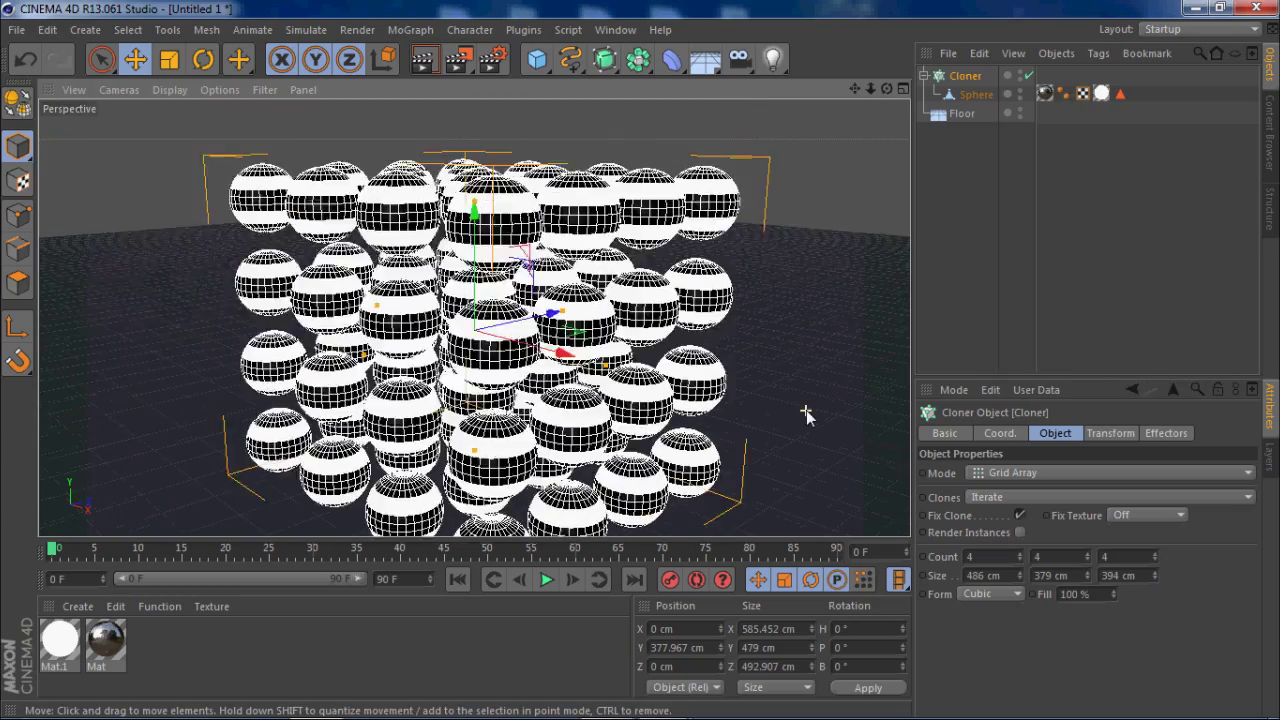
left_click_drag(831, 430, 625, 395, "alt")
left_click_drag(600, 268, 631, 350, "alt")
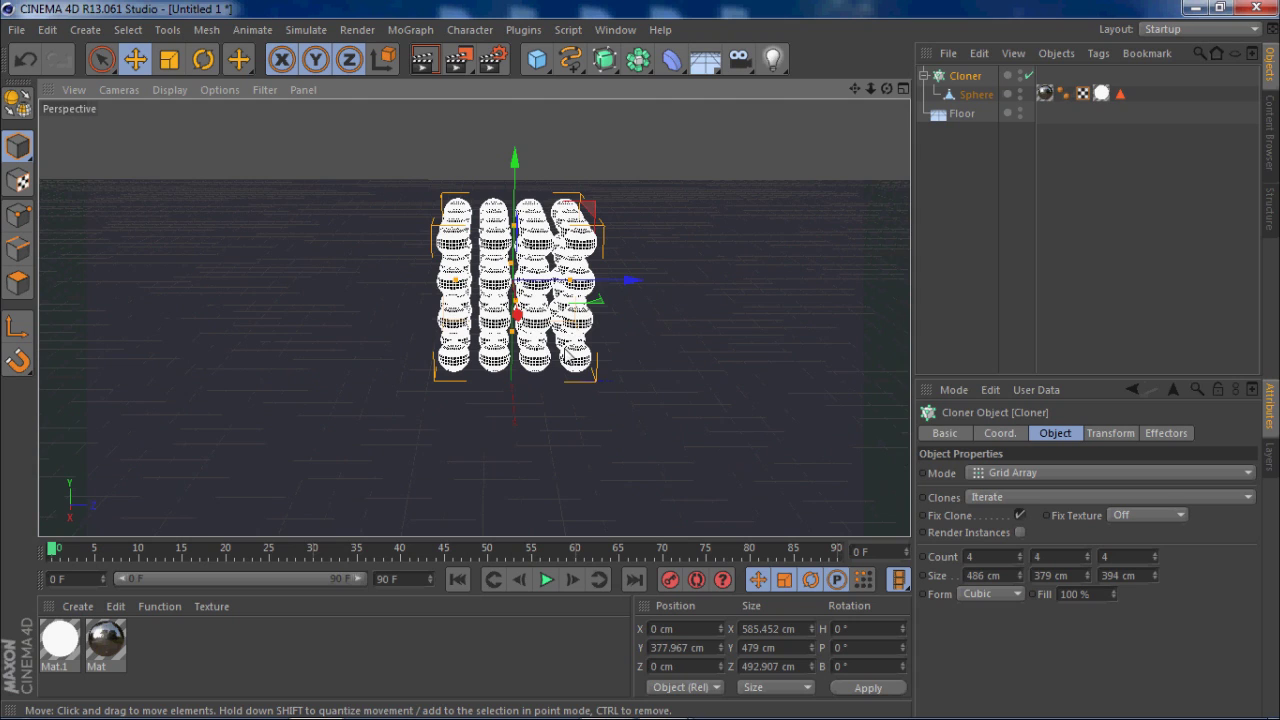
left_click_drag(633, 354, 617, 296, "alt")
right_click_drag(616, 294, 617, 312, "alt")
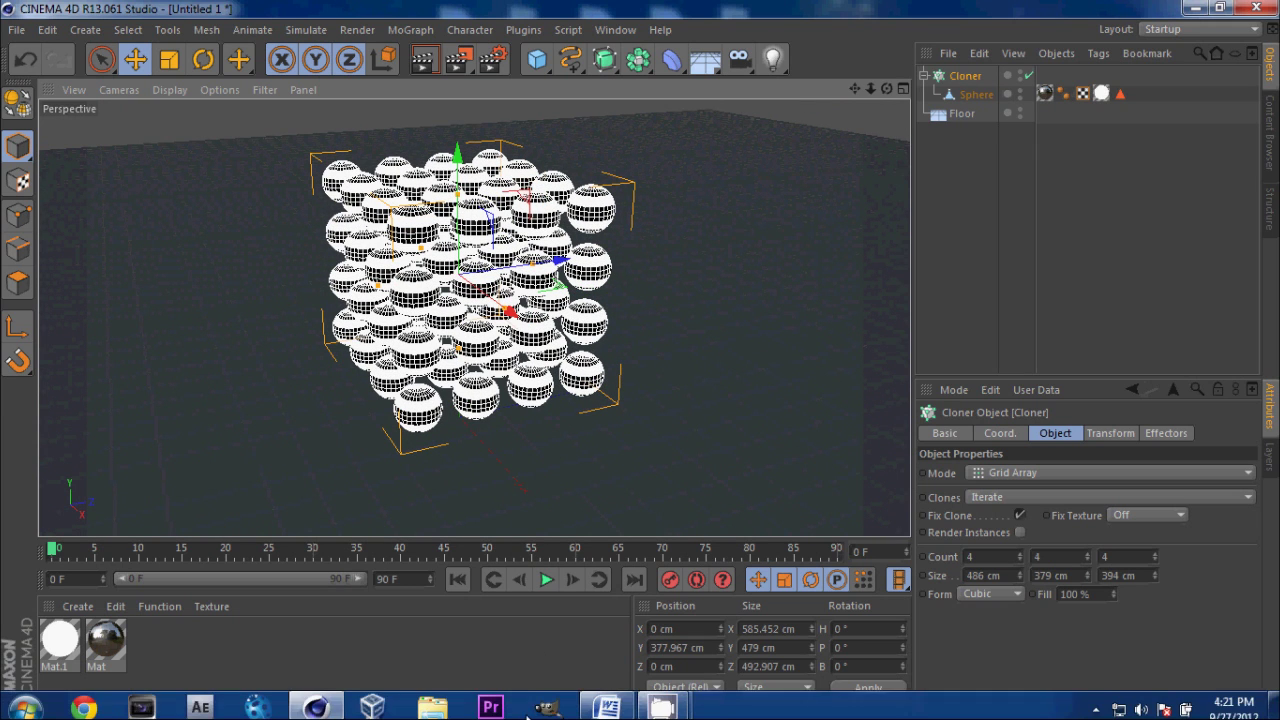
Step: Review the light balls0125 reference render in the Misc Practice pictures folder on drive D: and return to the scene
left_click(316, 706)
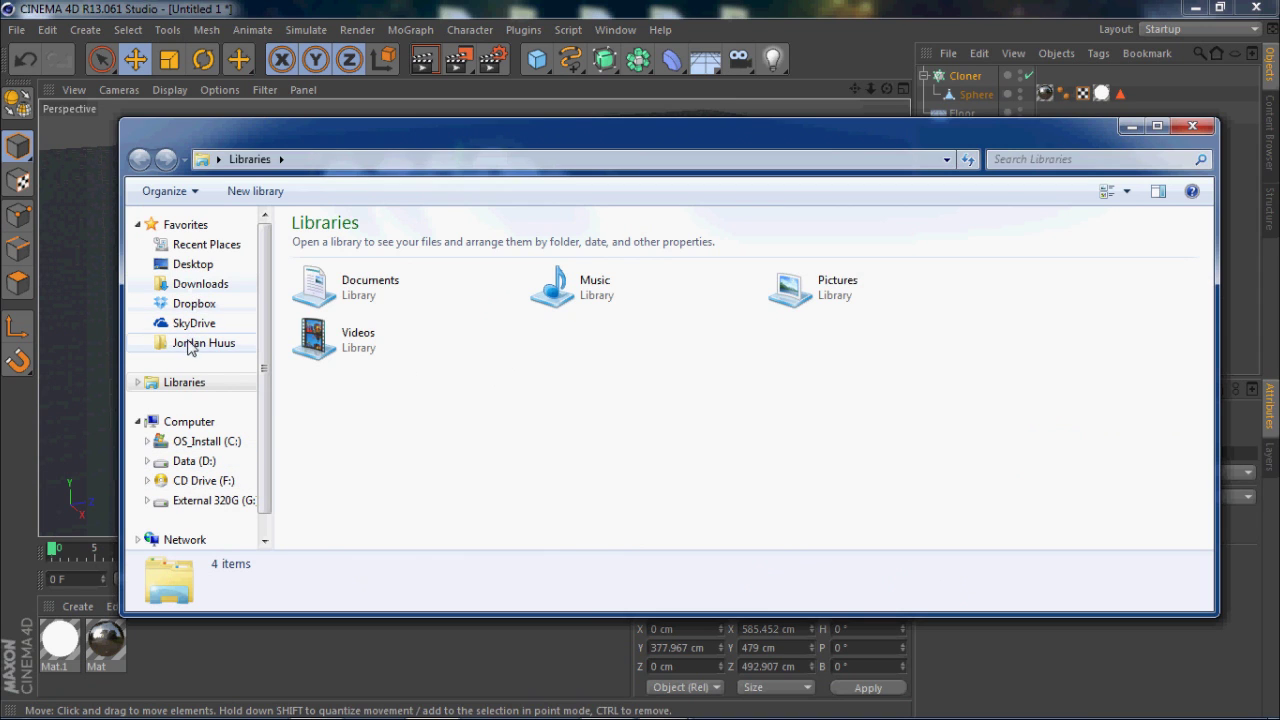
left_click(192, 461)
double_click(345, 285)
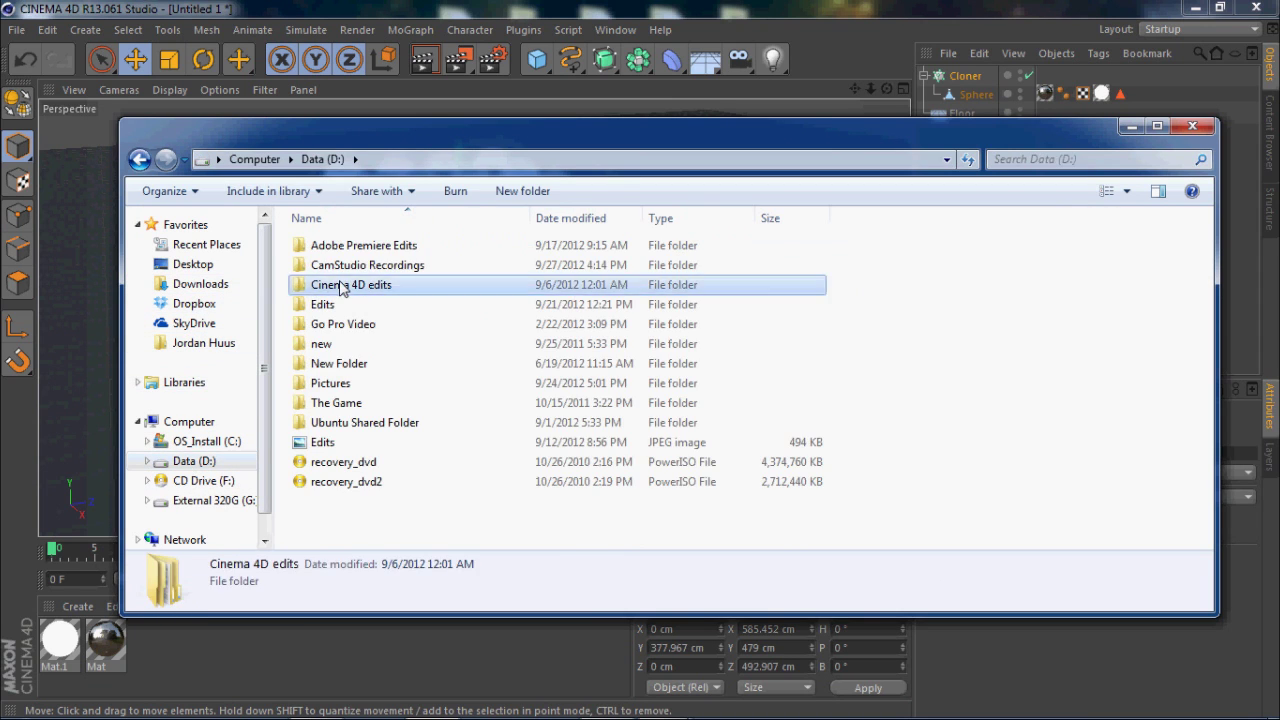
left_click(336, 272)
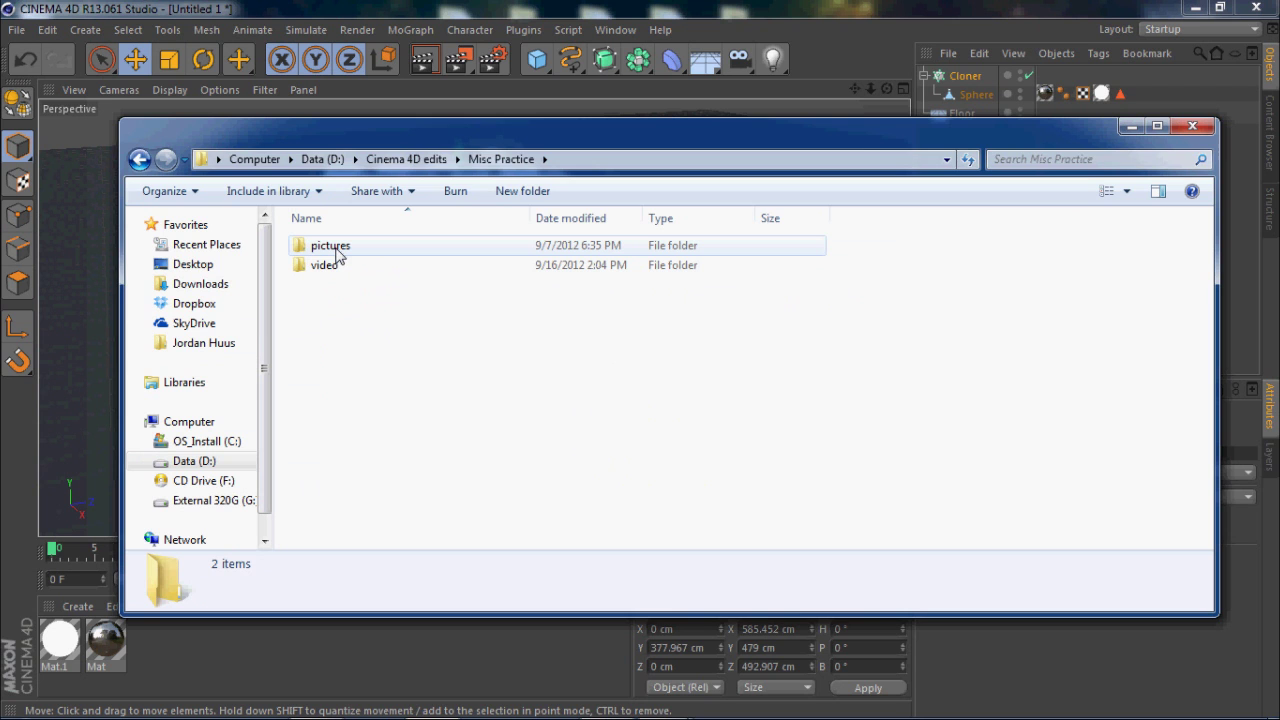
double_click(337, 252)
double_click(338, 396)
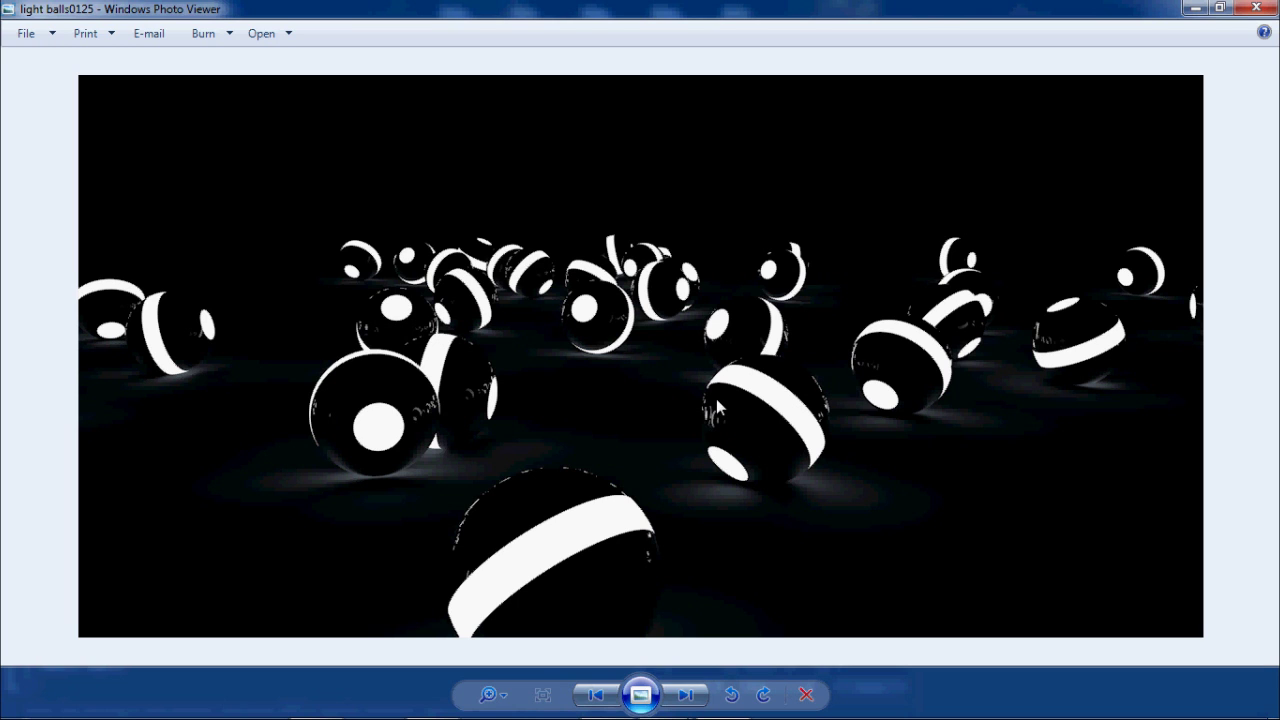
left_click(1195, 8)
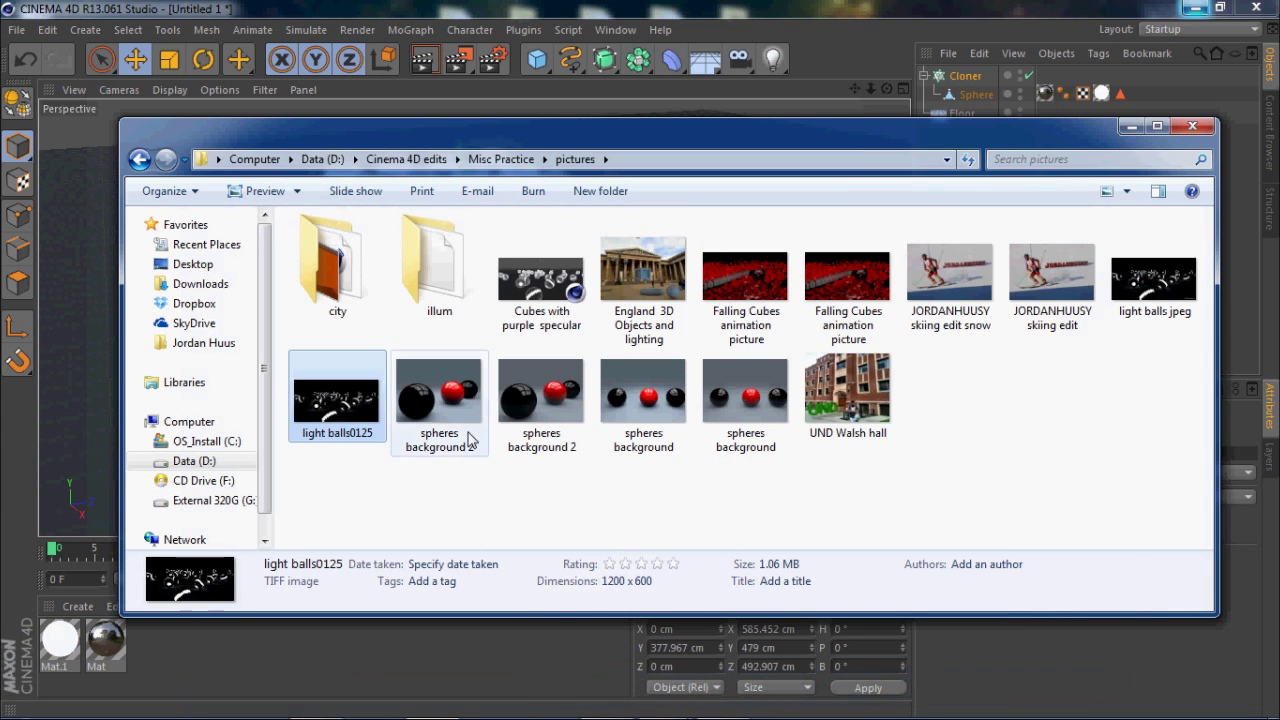
left_click(1192, 125)
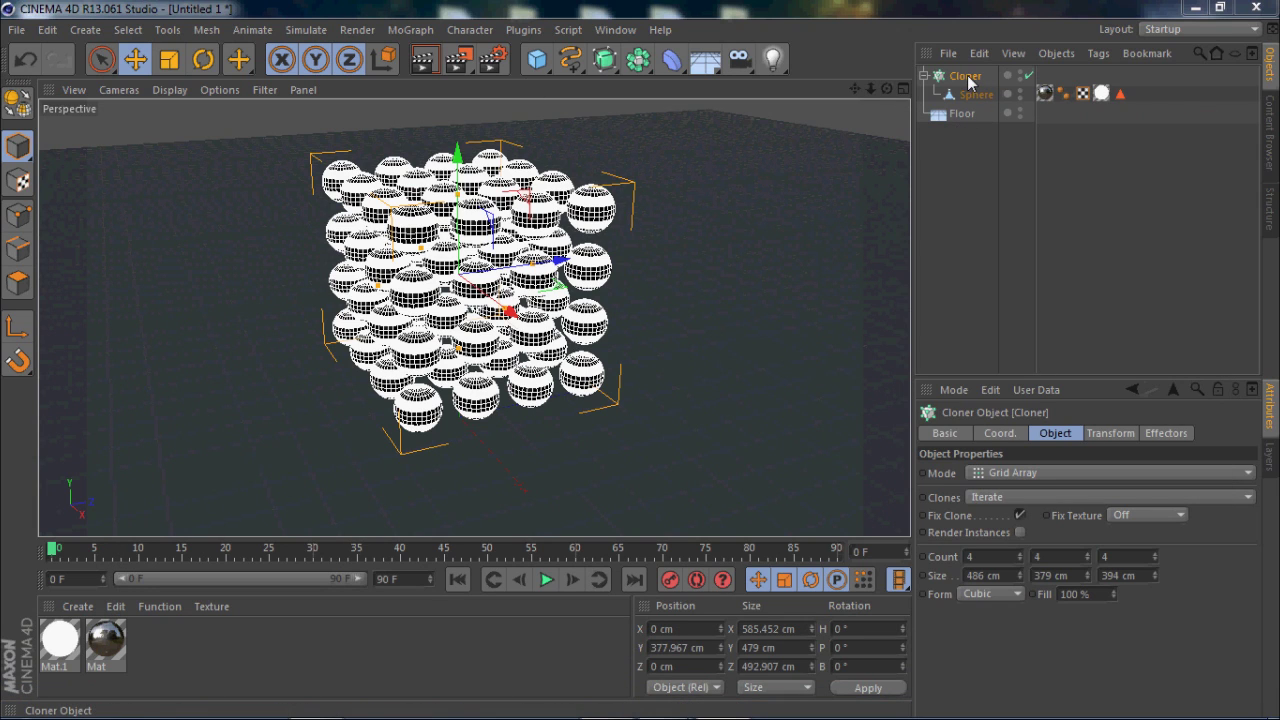
Step: Add a Rigid Body simulation tag to the sphere inside the Cloner
right_click(968, 80)
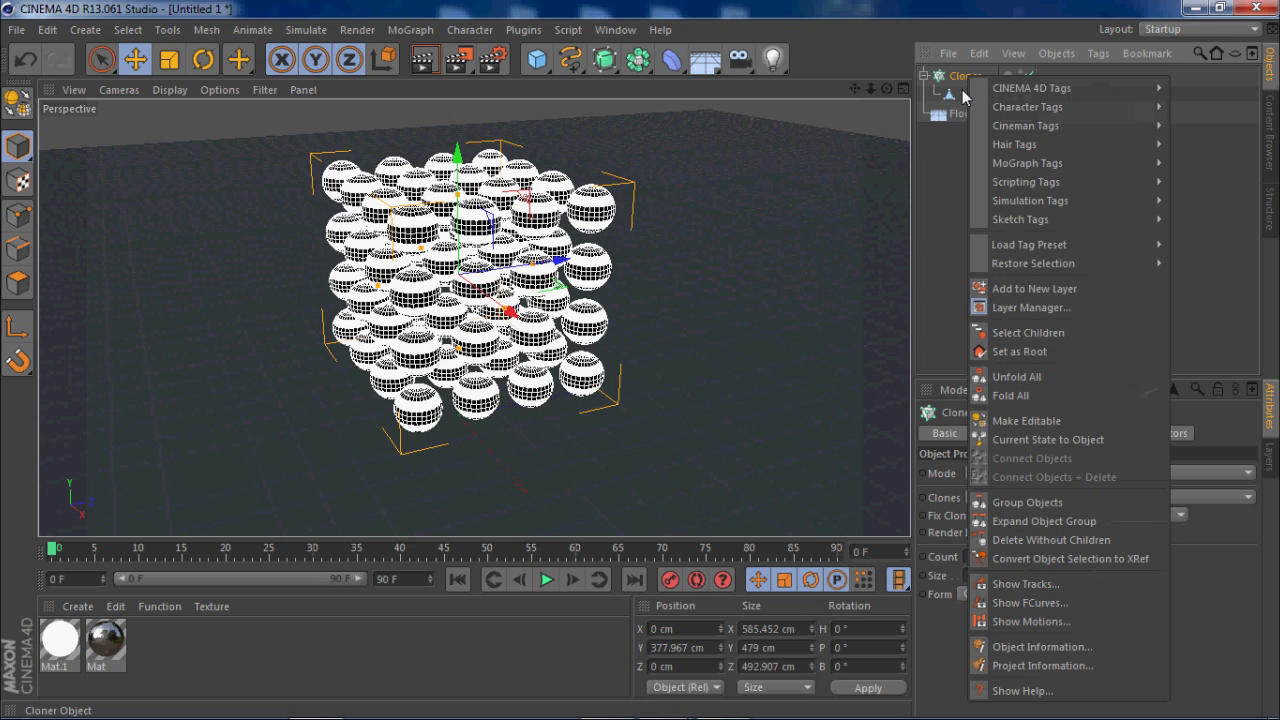
left_click(966, 94)
right_click(980, 95)
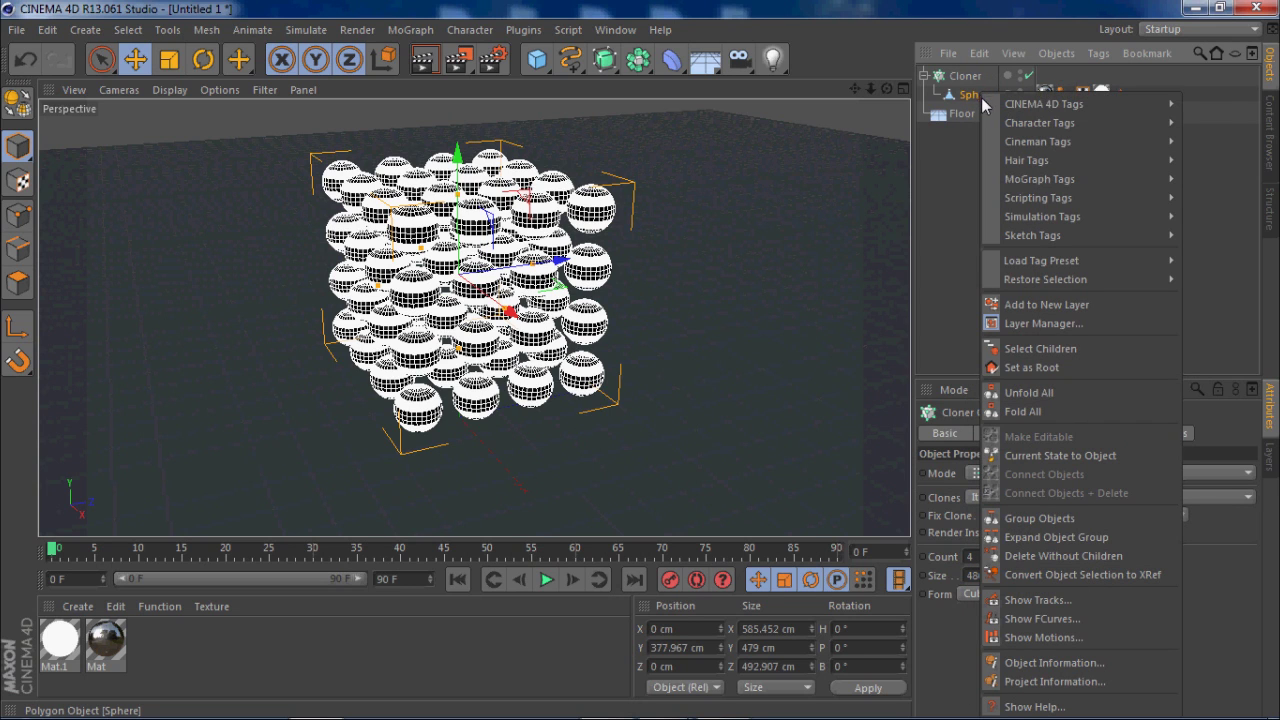
mouse_move(1071, 218)
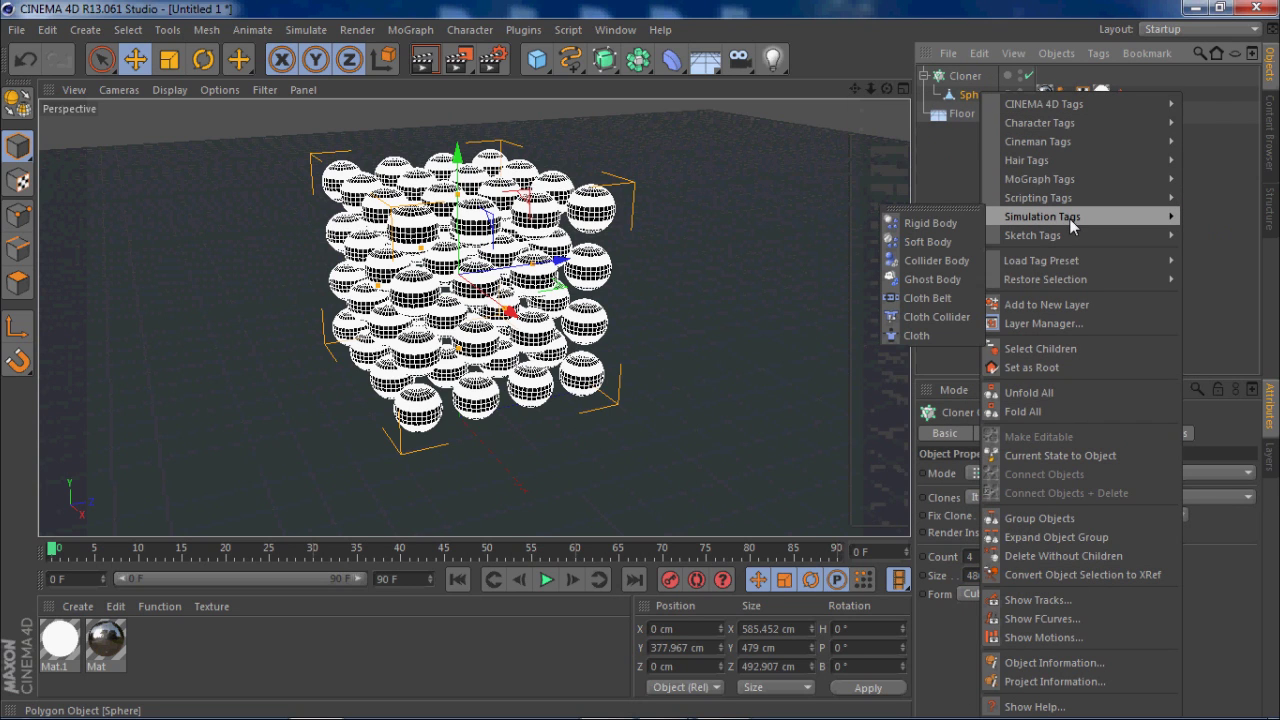
left_click(953, 224)
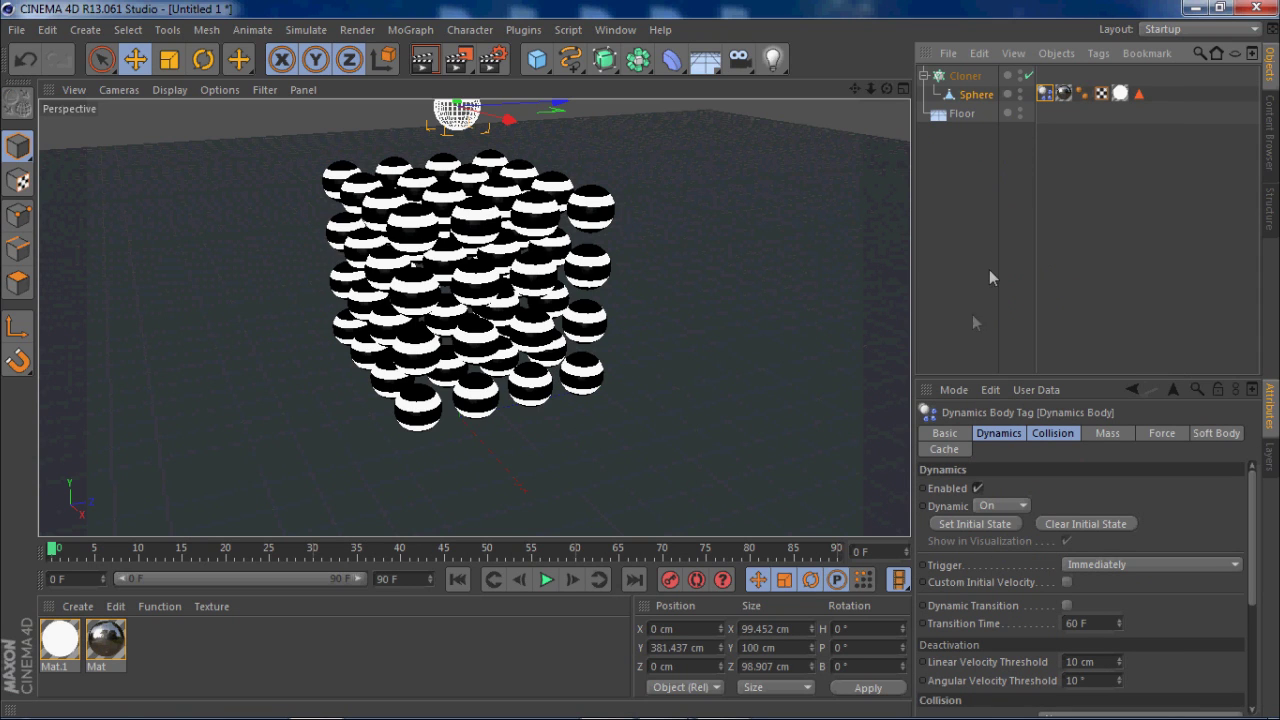
Step: Add a Collider Body simulation tag to the floor
left_click(959, 115)
right_click(959, 115)
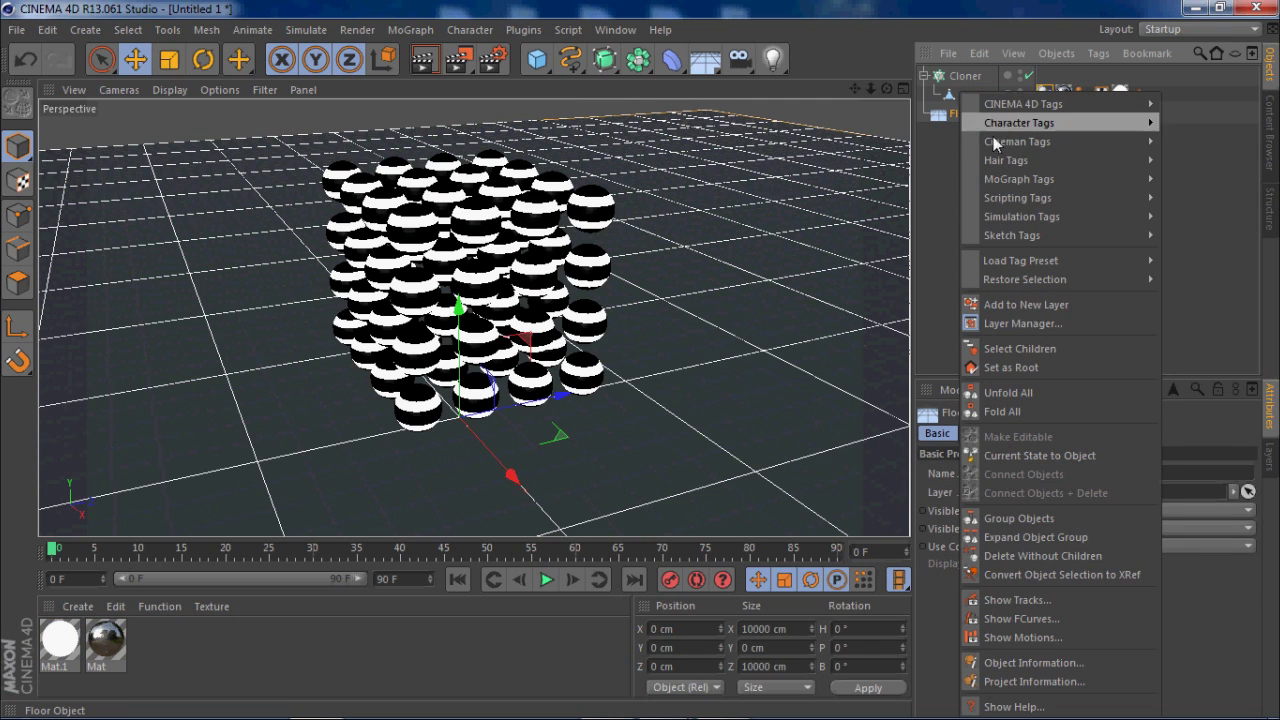
mouse_move(1020, 220)
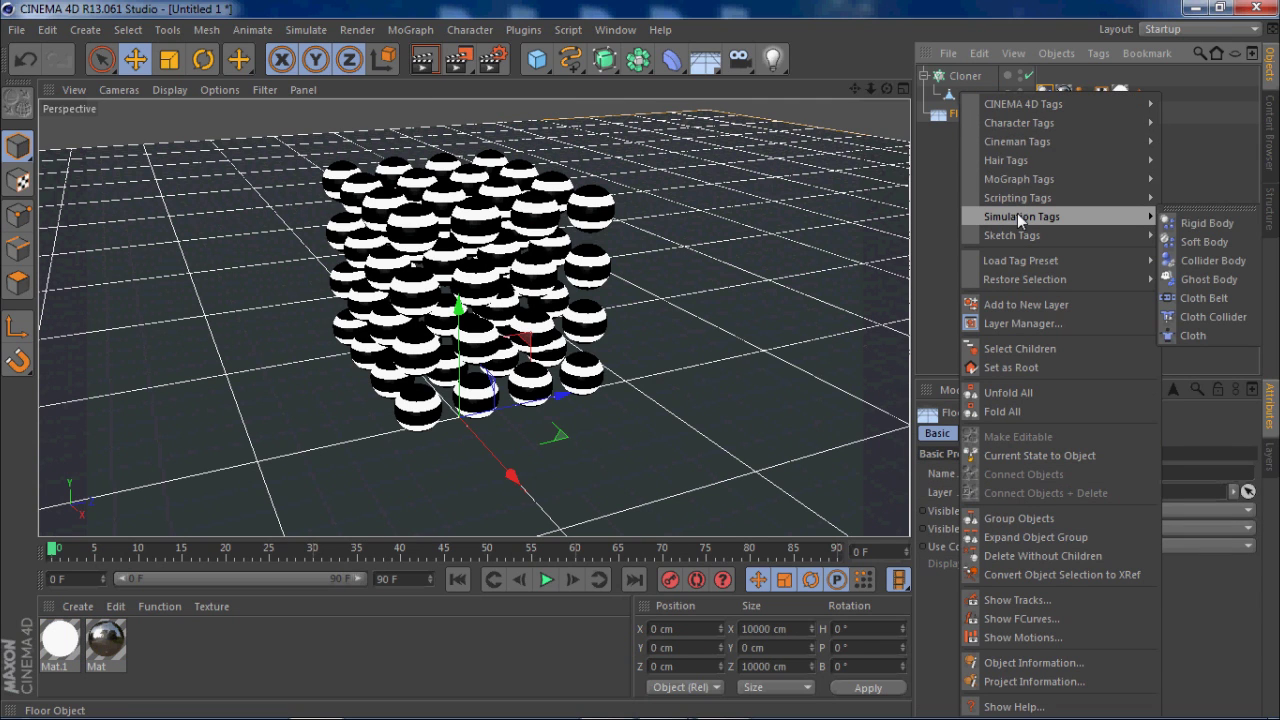
left_click(1200, 228)
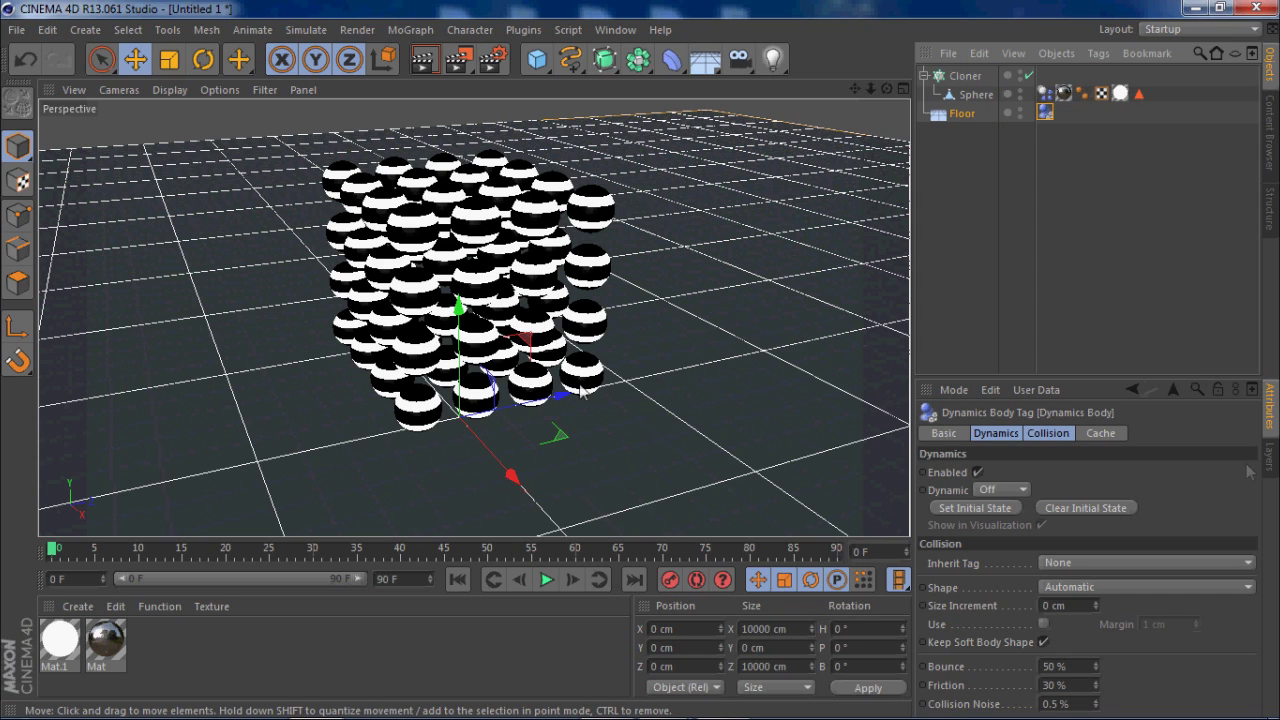
Step: Try playing the simulation with the sphere's Rigid Body tag set to Dynamic Off, and return the timeline to frame 0
left_click(970, 95)
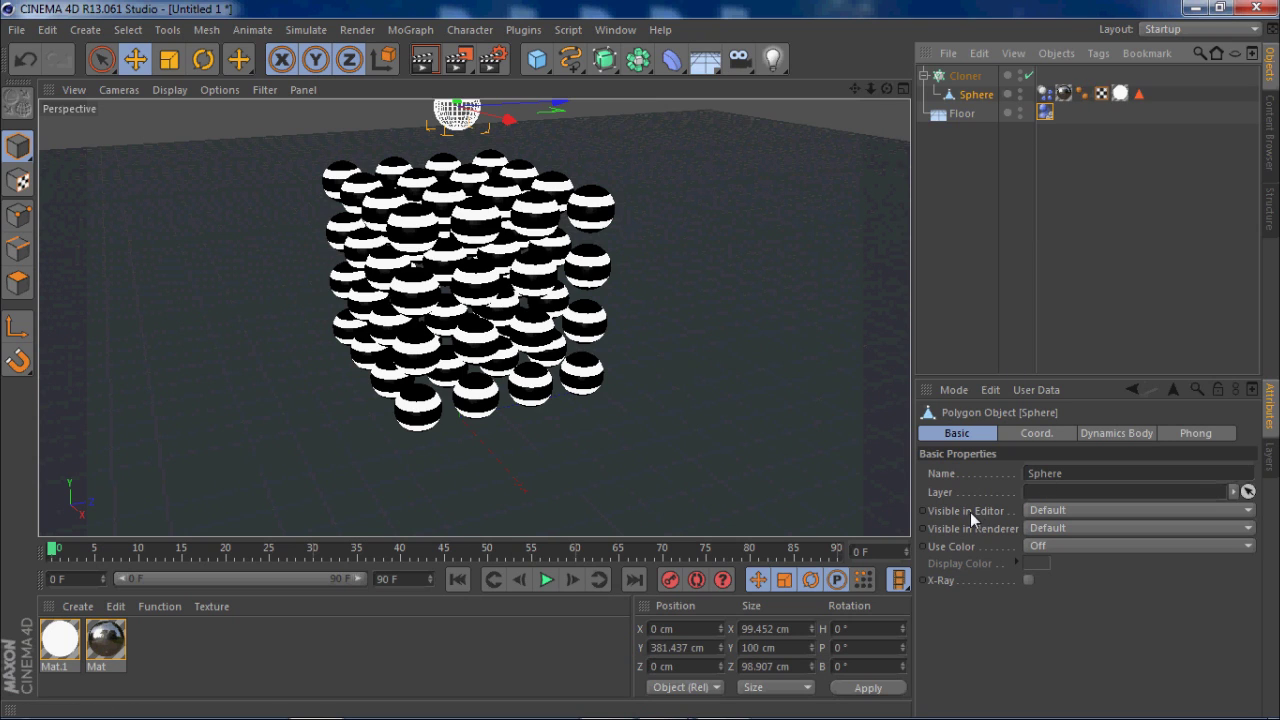
left_click(1045, 93)
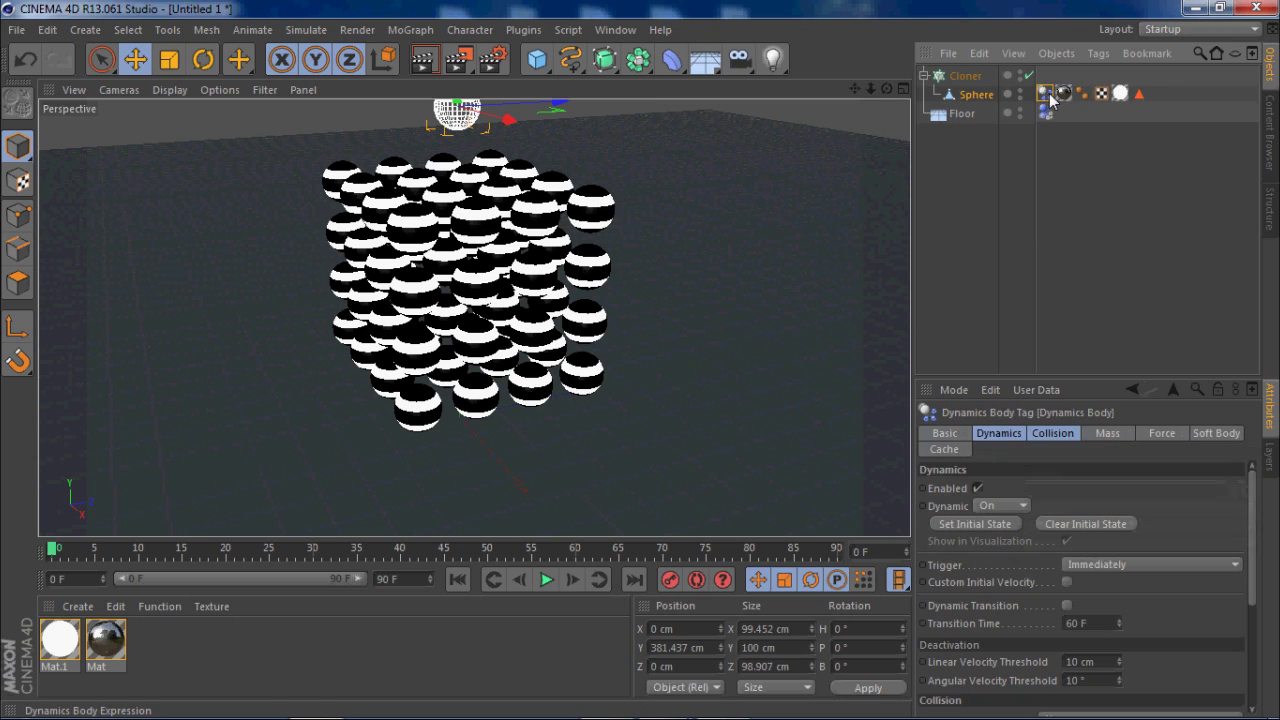
left_click(970, 97)
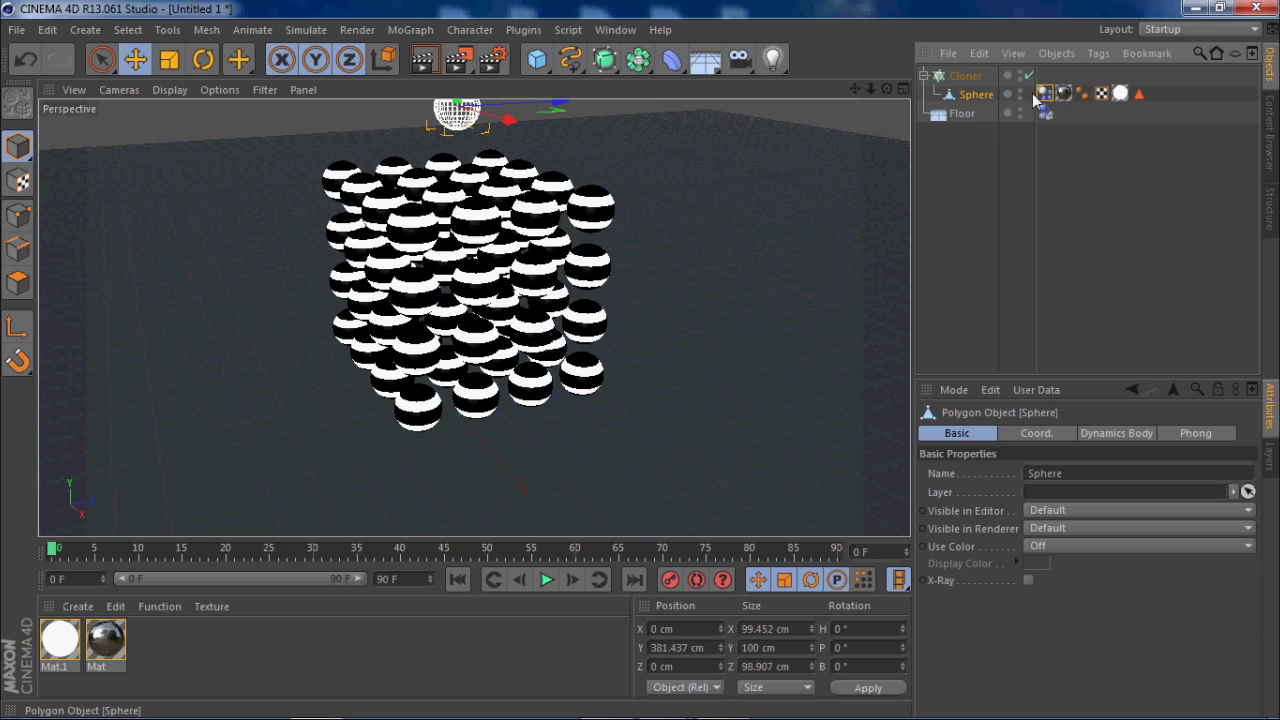
left_click(1045, 93)
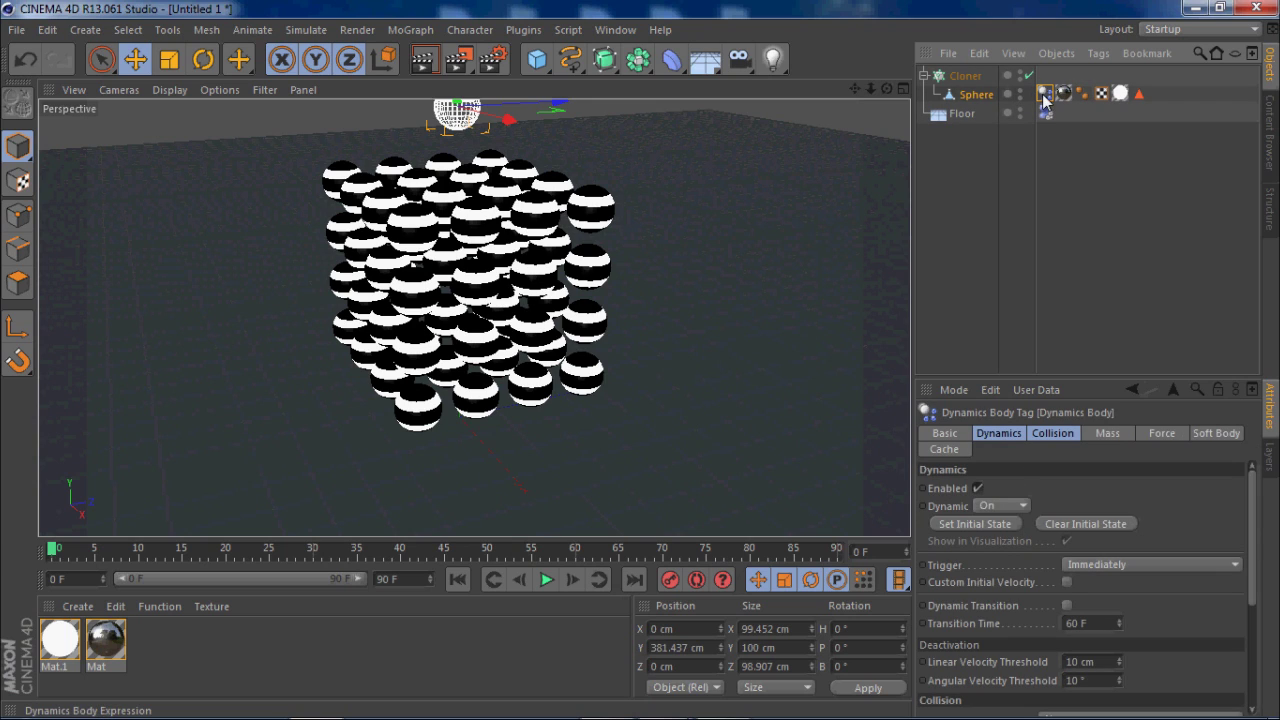
left_click(990, 505)
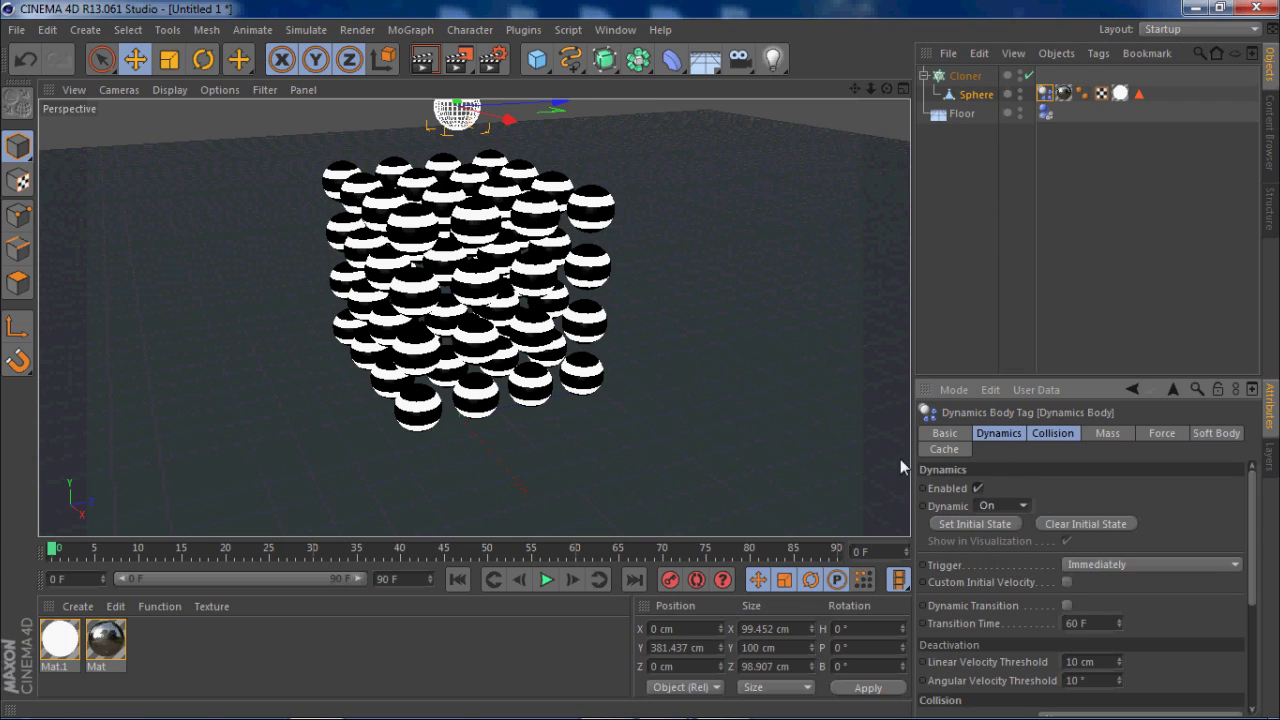
left_click(1008, 505)
left_click(999, 526)
left_click(546, 580)
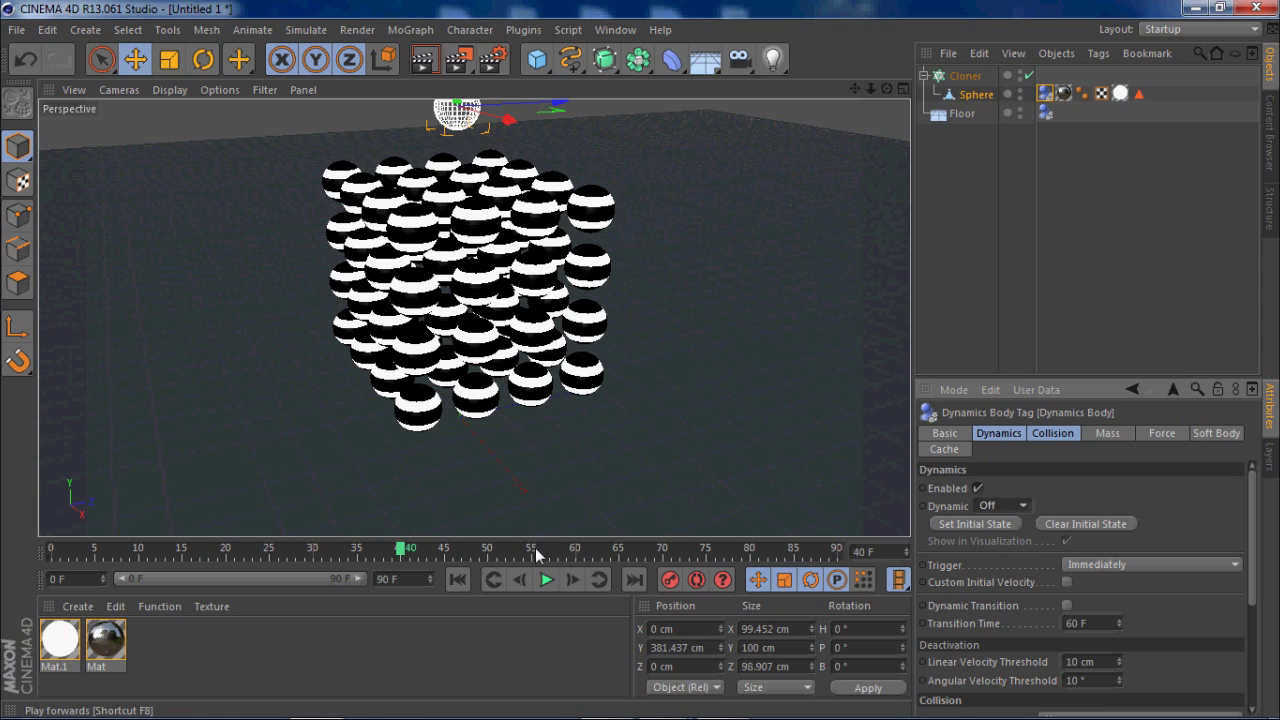
left_click_drag(400, 548, 205, 548)
left_click(52, 548)
Step: Set Dynamic to On in the sphere's Rigid Body tag and play the simulation of the falling clones
left_click(990, 506)
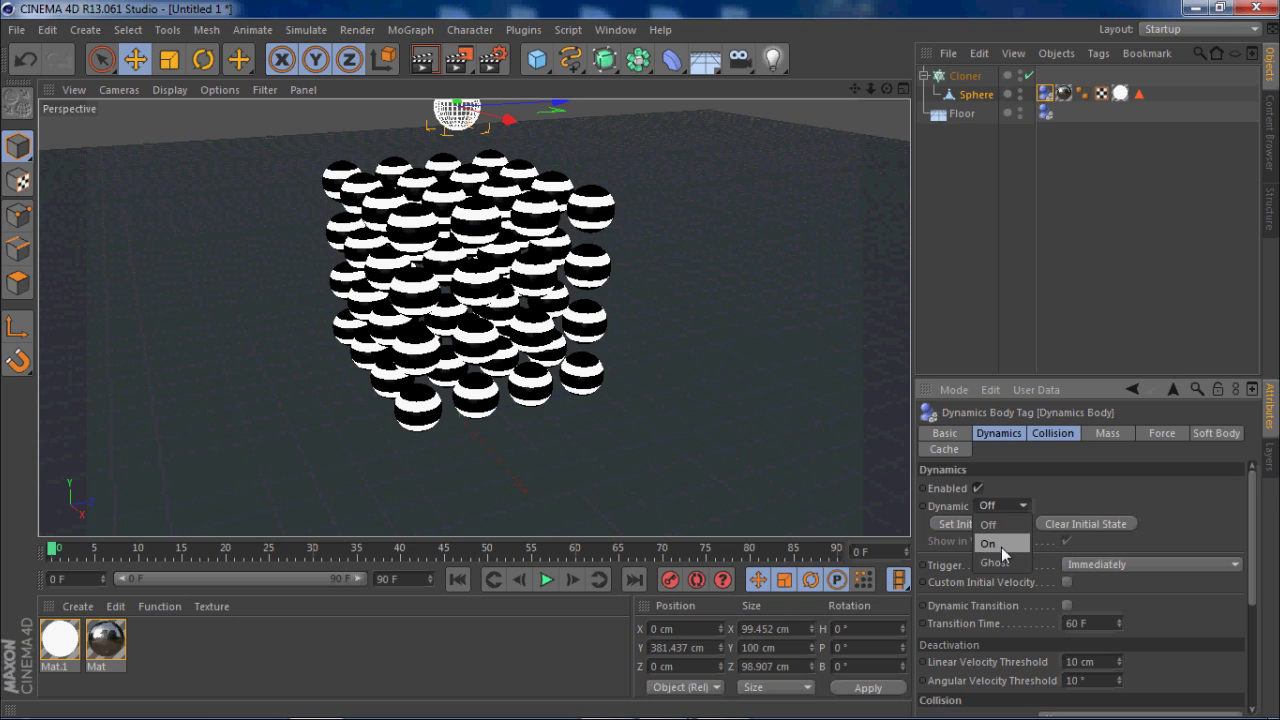
left_click(990, 543)
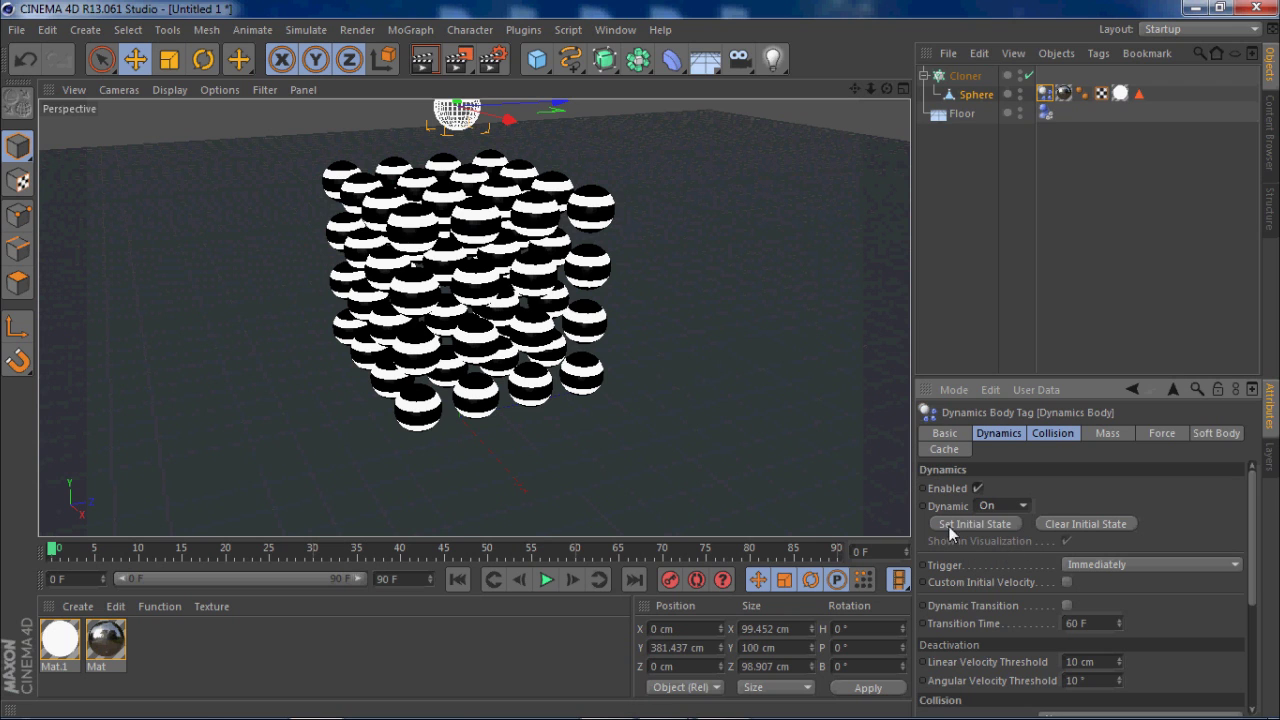
left_click(547, 580)
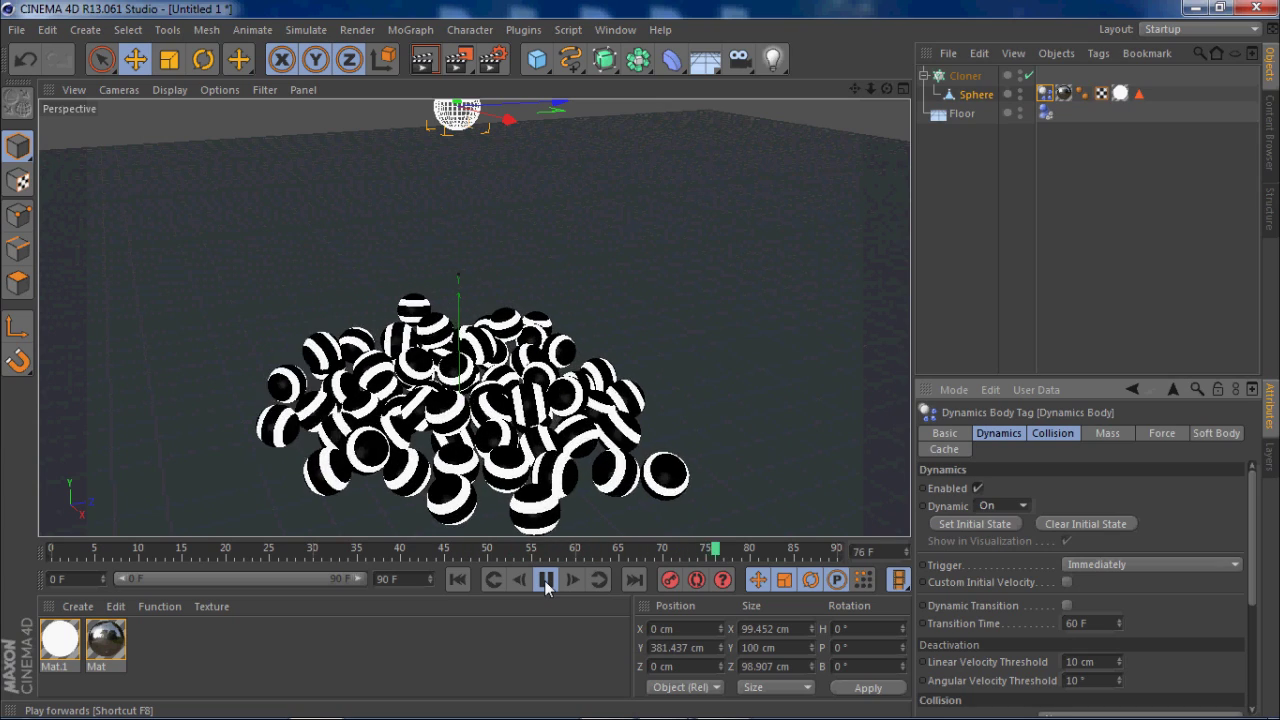
left_click(545, 580)
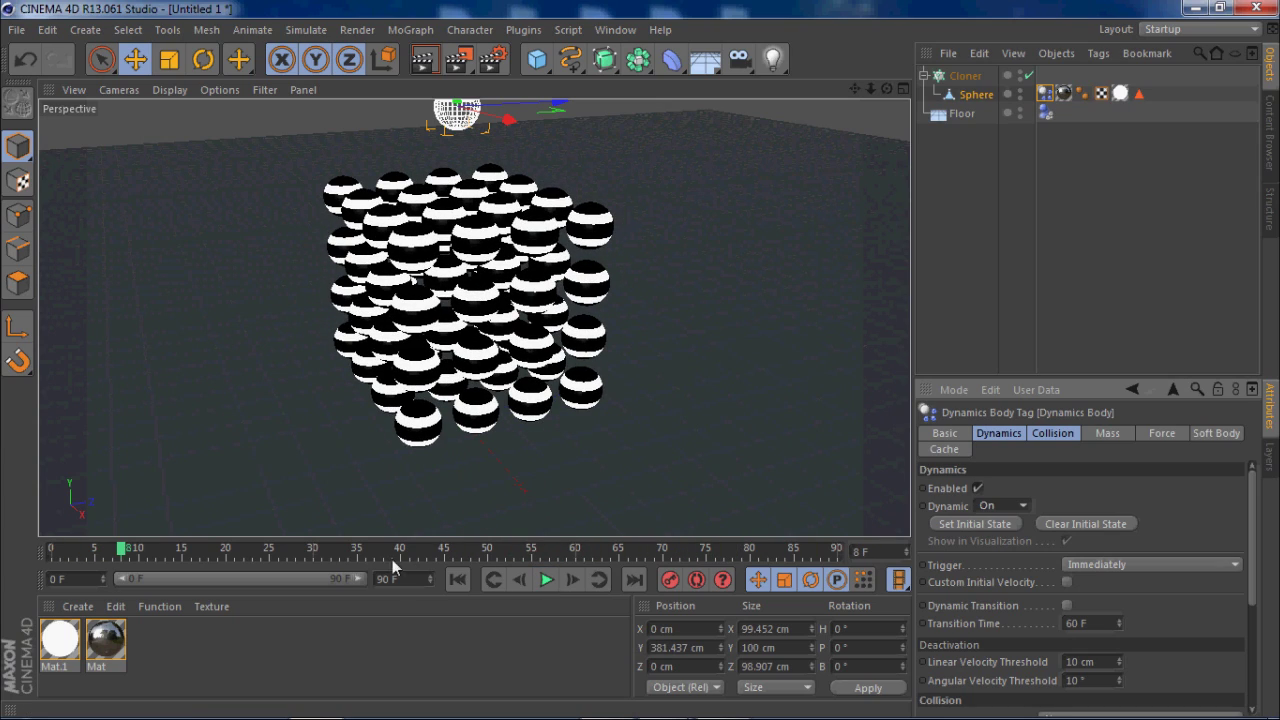
Step: Rewind to frame 0, set the project's end to 200 frames and extend the preview range to match
left_click_drag(401, 581, 354, 581)
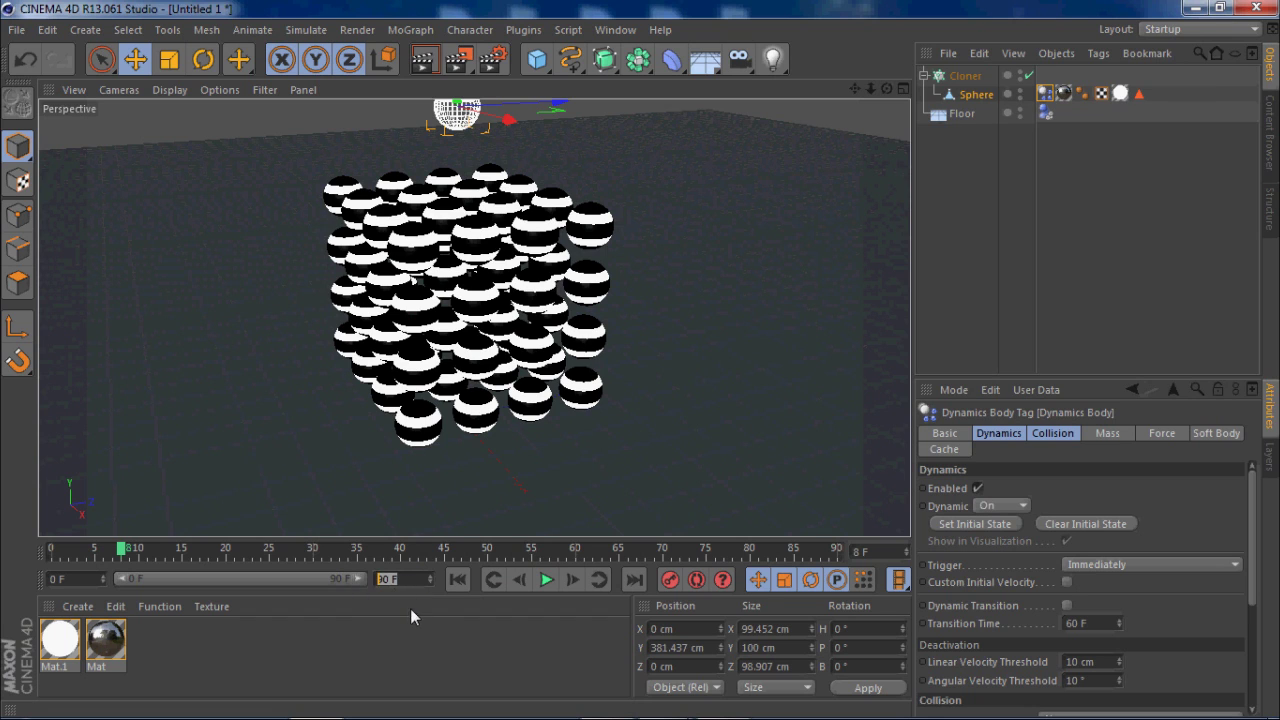
left_click_drag(154, 558, 9, 553)
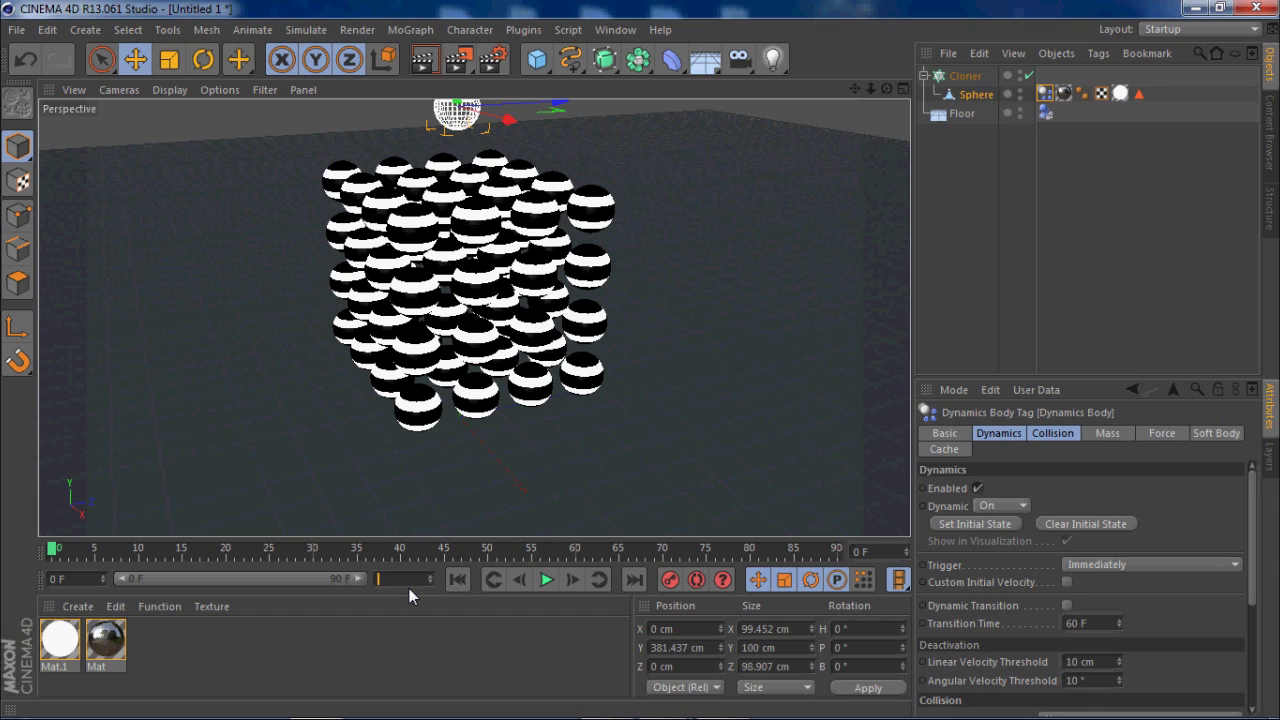
type("200")
key("Return")
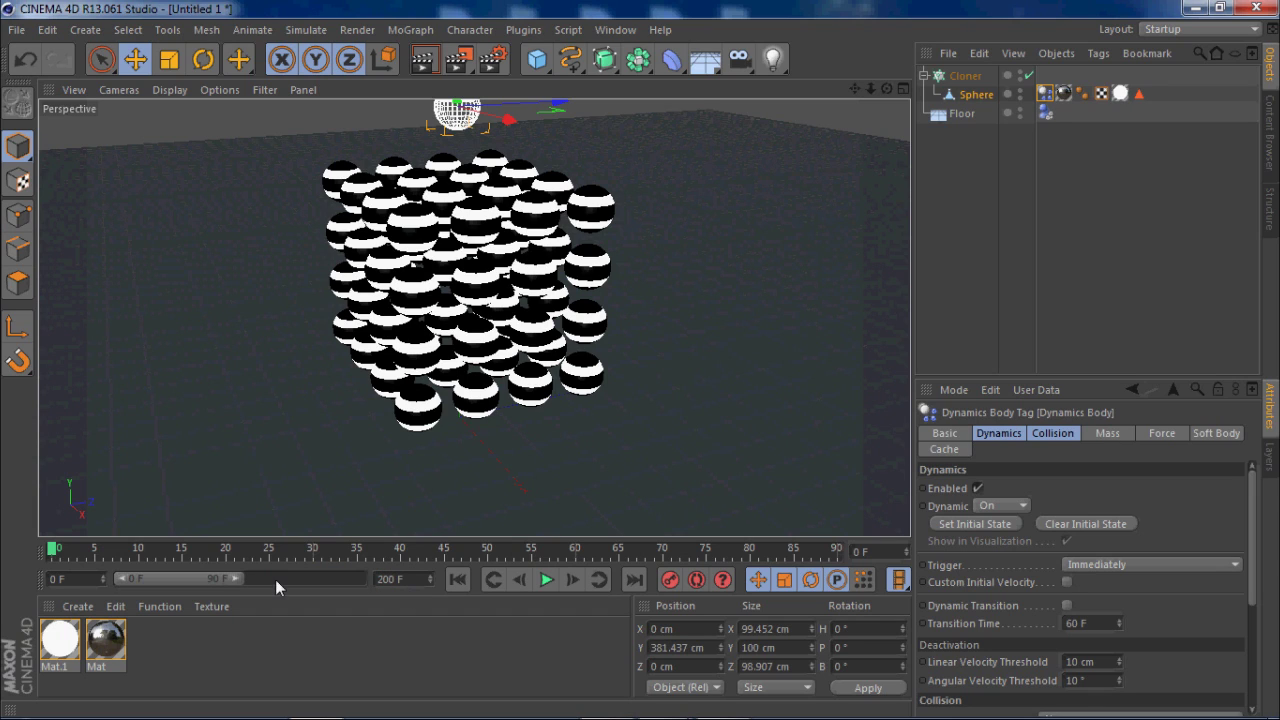
mouse_move(141, 580)
left_mouse_down()
mouse_move(178, 583)
mouse_move(141, 584)
left_mouse_up()
left_click_drag(240, 578, 366, 580)
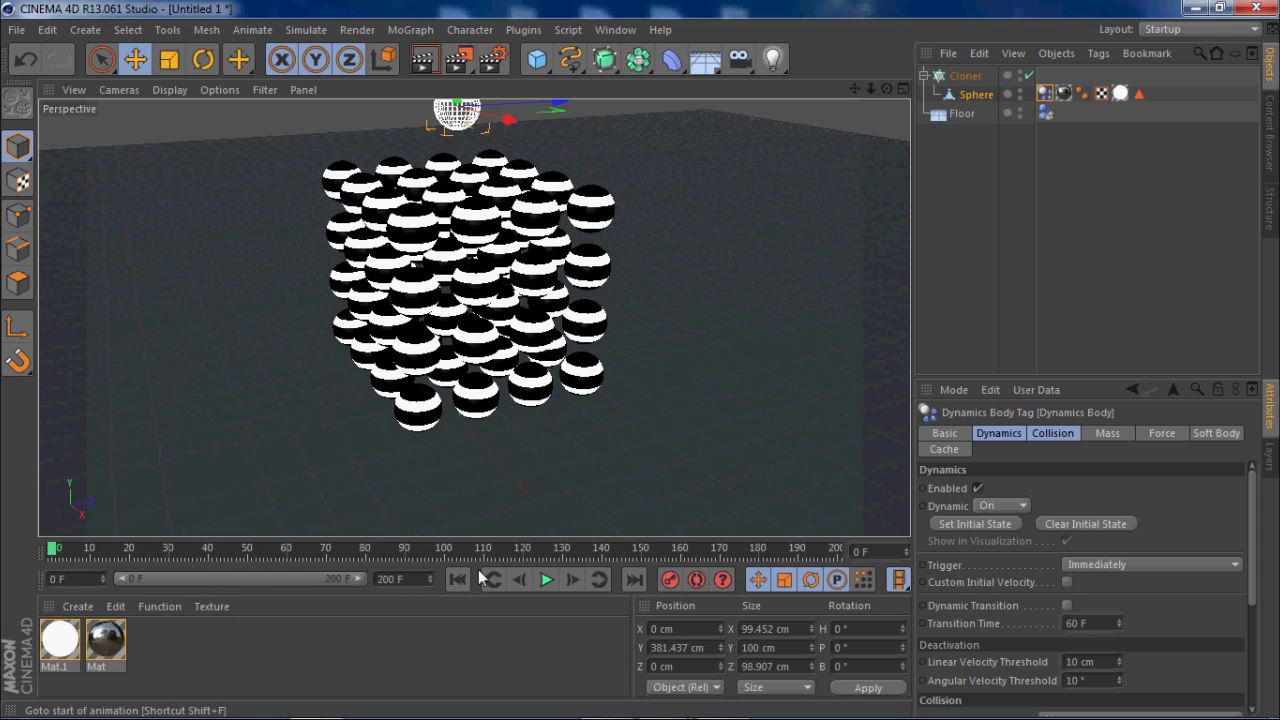
Step: Play the simulation up to frame 196 and render a preview of the scattered spheres in the viewport
left_click(545, 580)
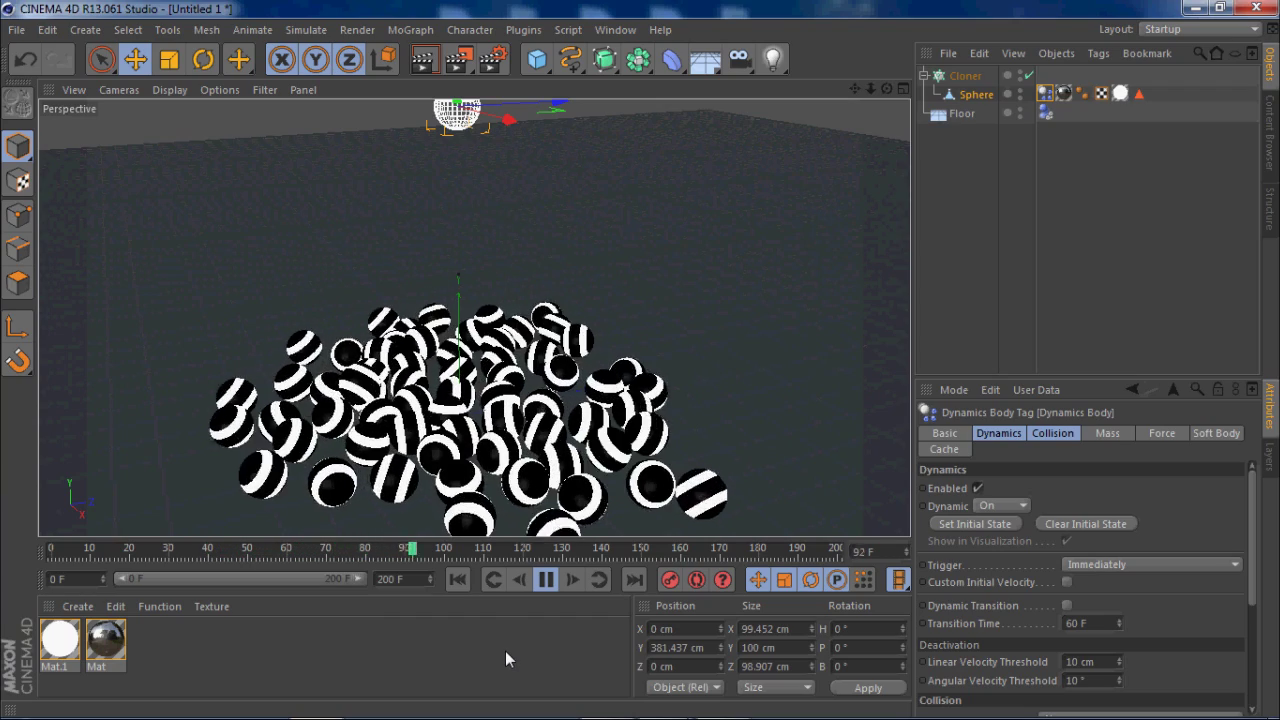
left_click(545, 580)
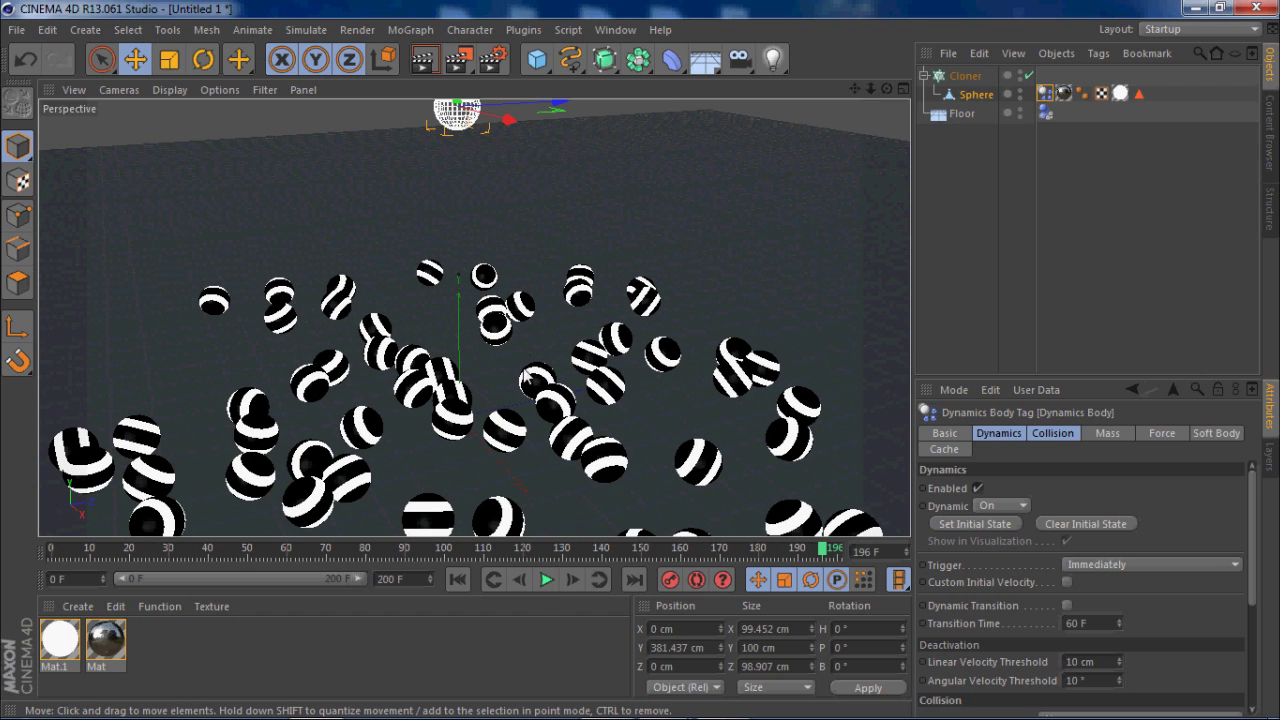
middle_click_drag(526, 345, 532, 248, "alt")
scroll(520, 235, "up", 1)
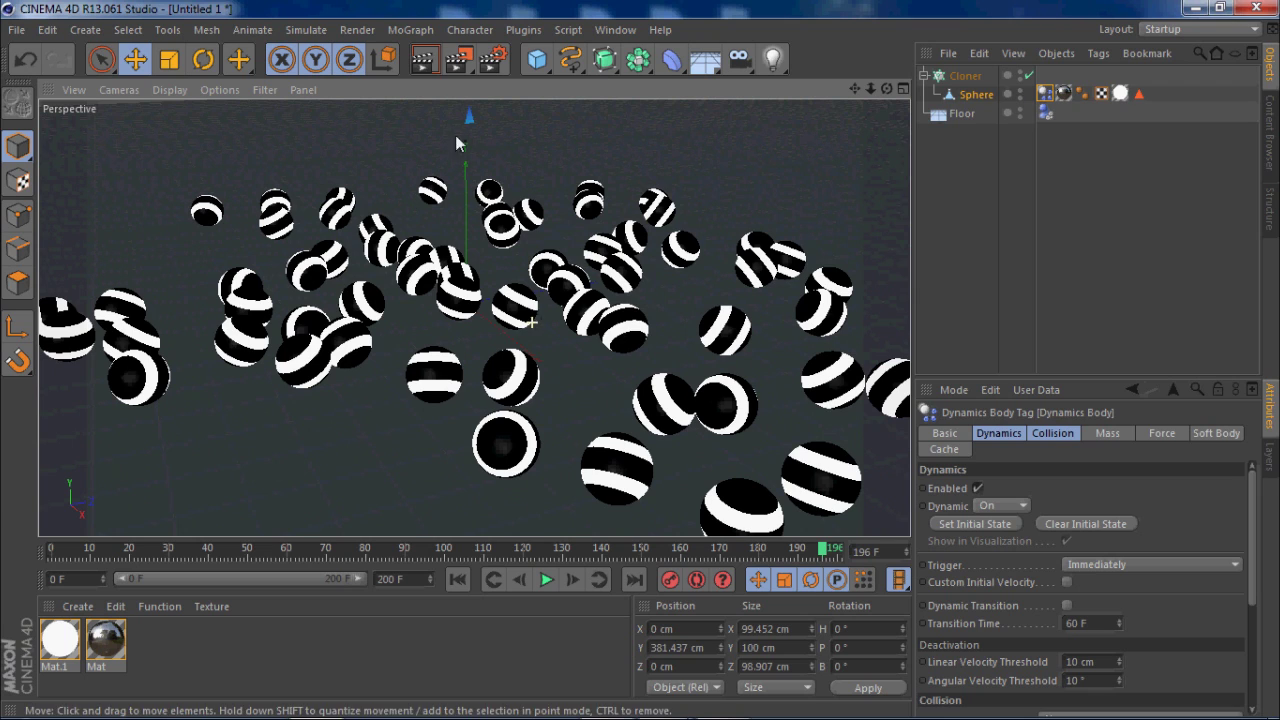
left_click(425, 63)
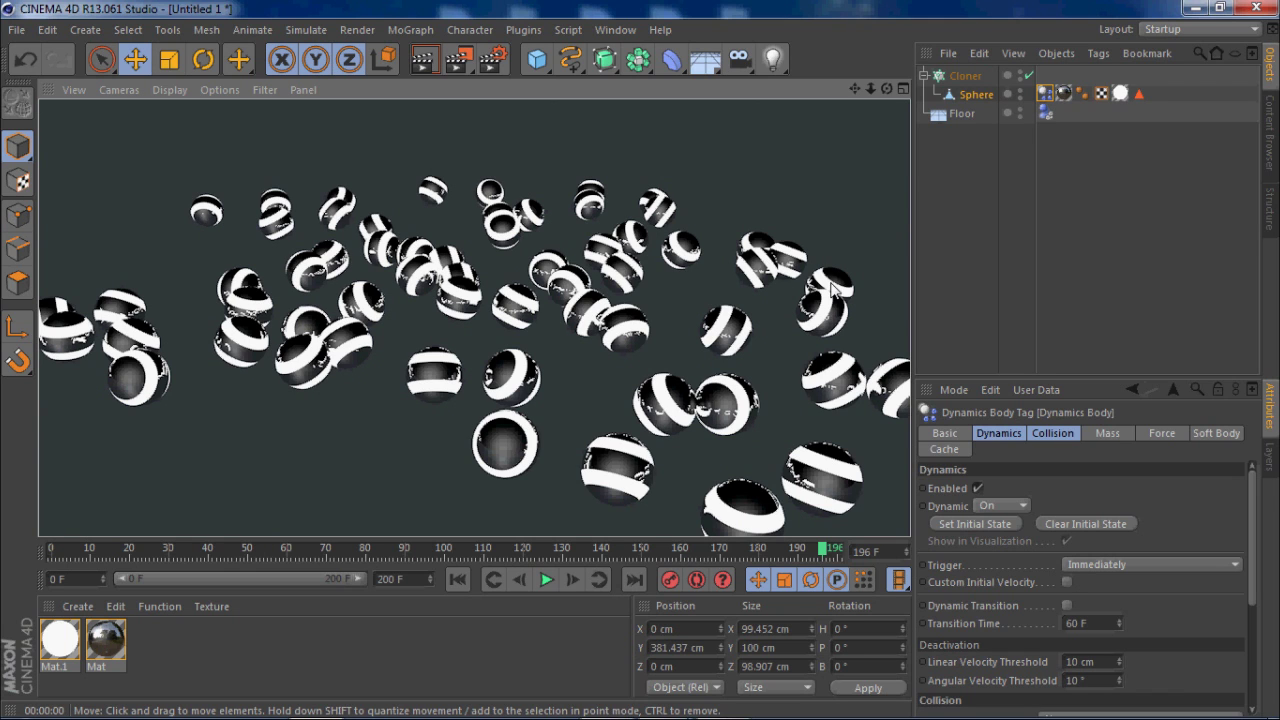
Step: Add the Global Illumination effect to the render settings
left_click(494, 62)
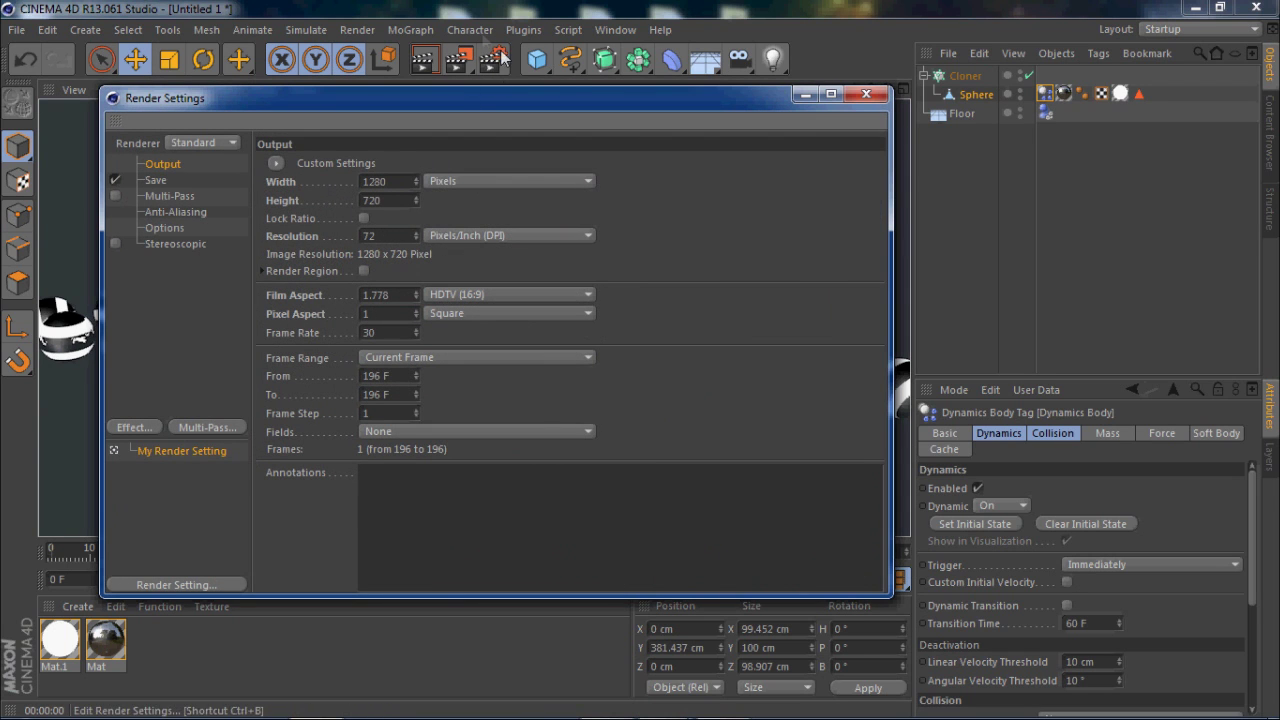
left_click(134, 428)
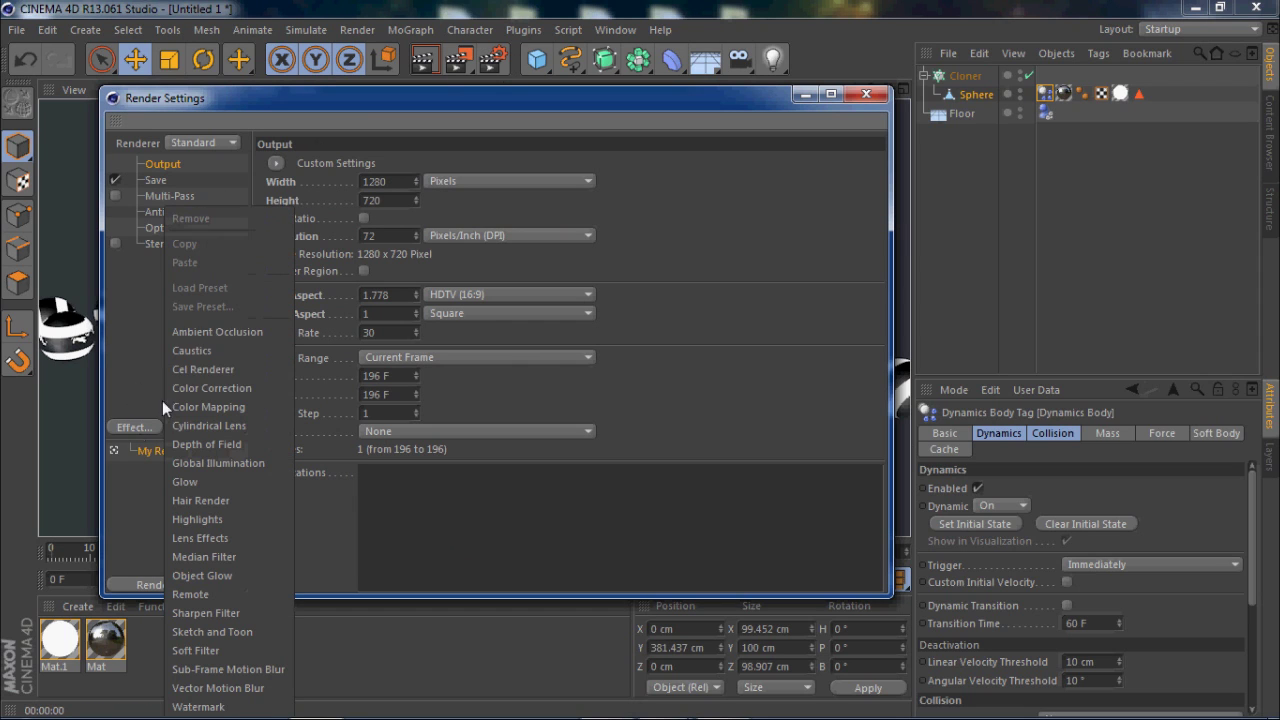
left_click(252, 465)
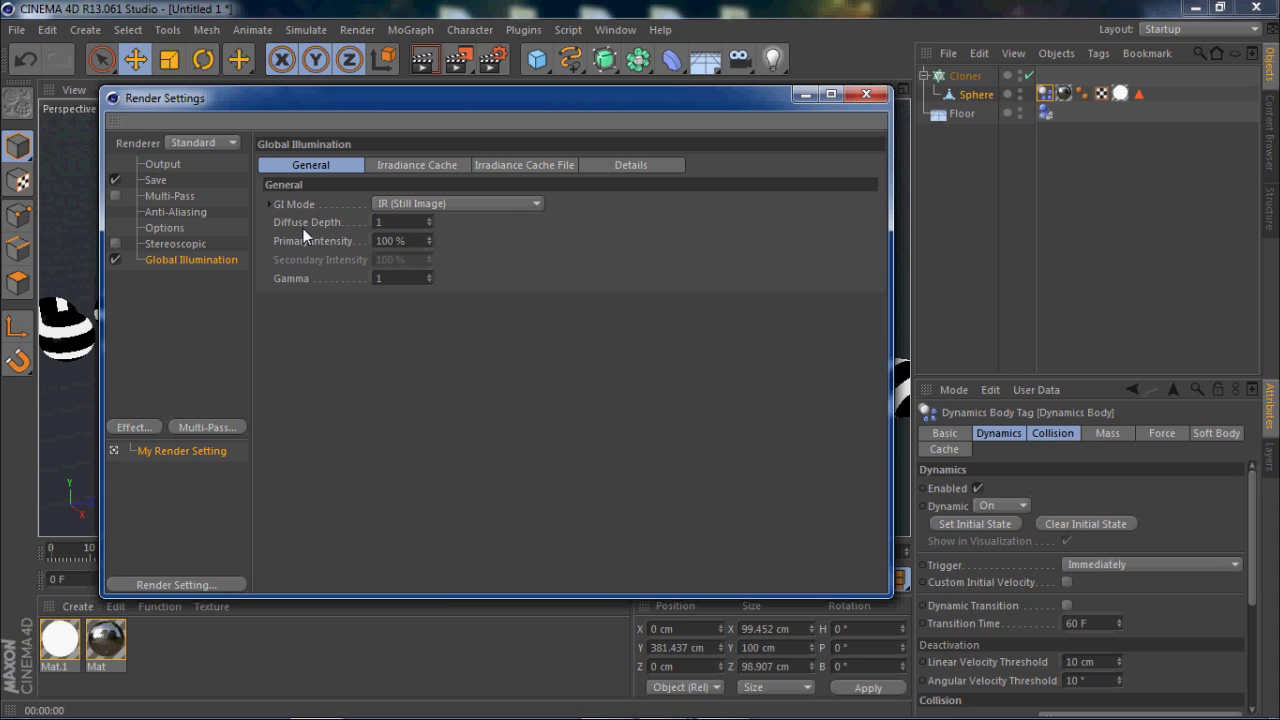
Step: Review the Irradiance Cache options of Global Illumination, close the render settings and render the viewport preview
left_click(404, 167)
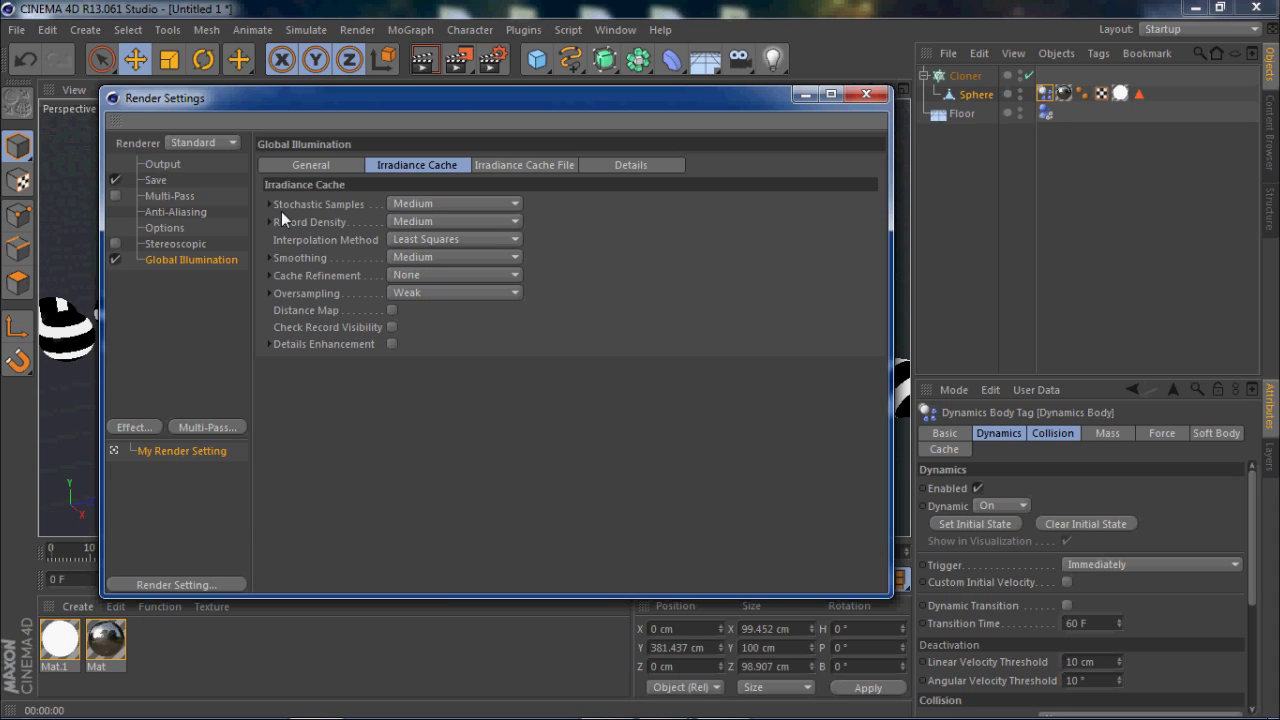
left_click(503, 162)
left_click(448, 168)
left_click(396, 203)
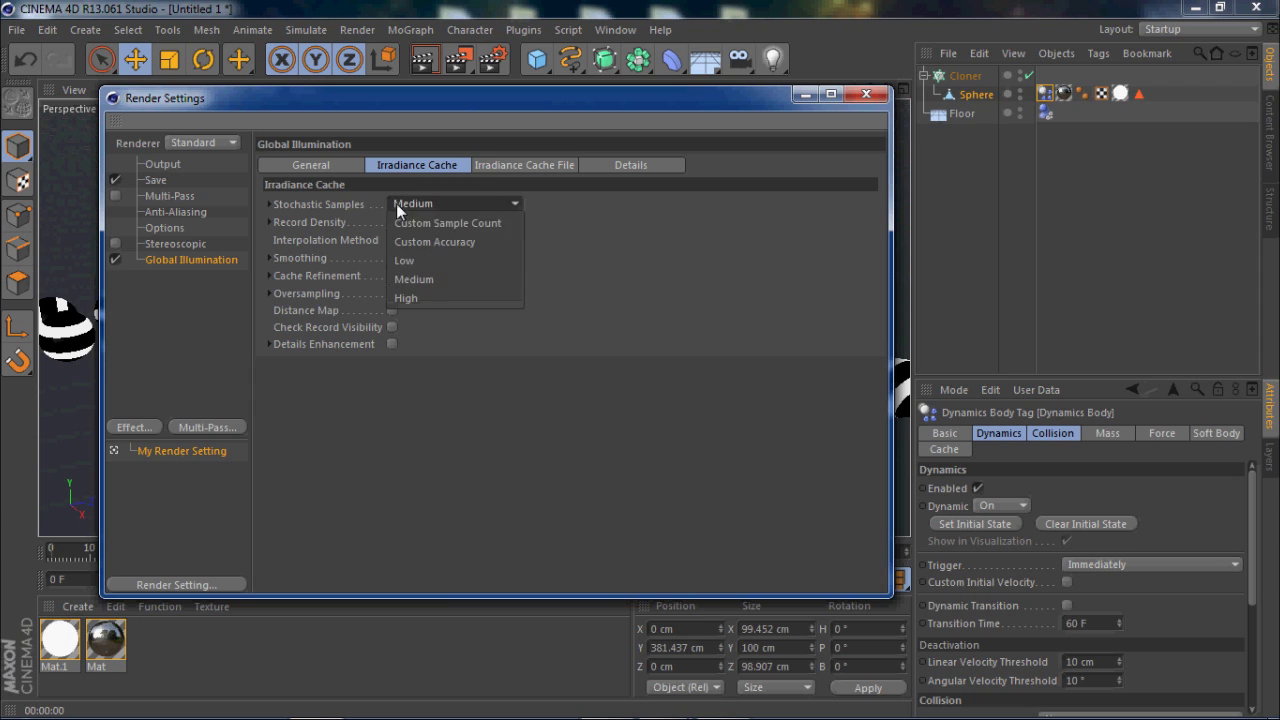
left_click(712, 296)
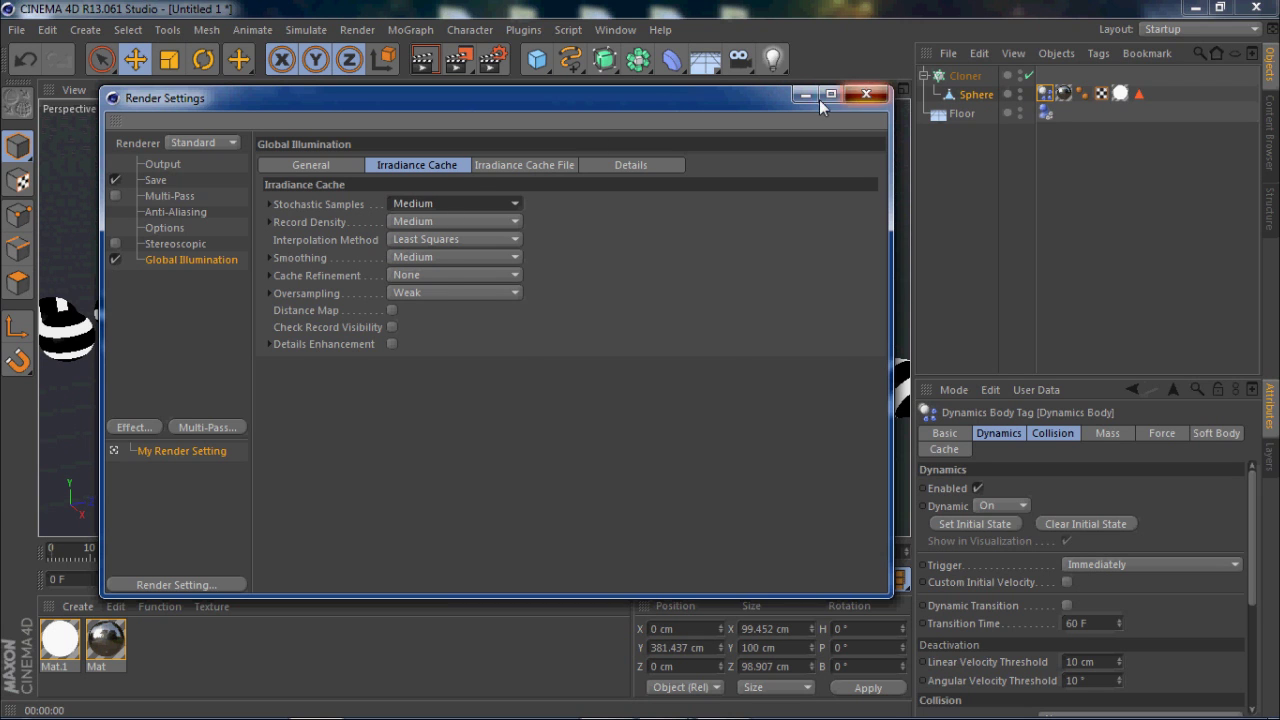
left_click(866, 94)
left_click(425, 66)
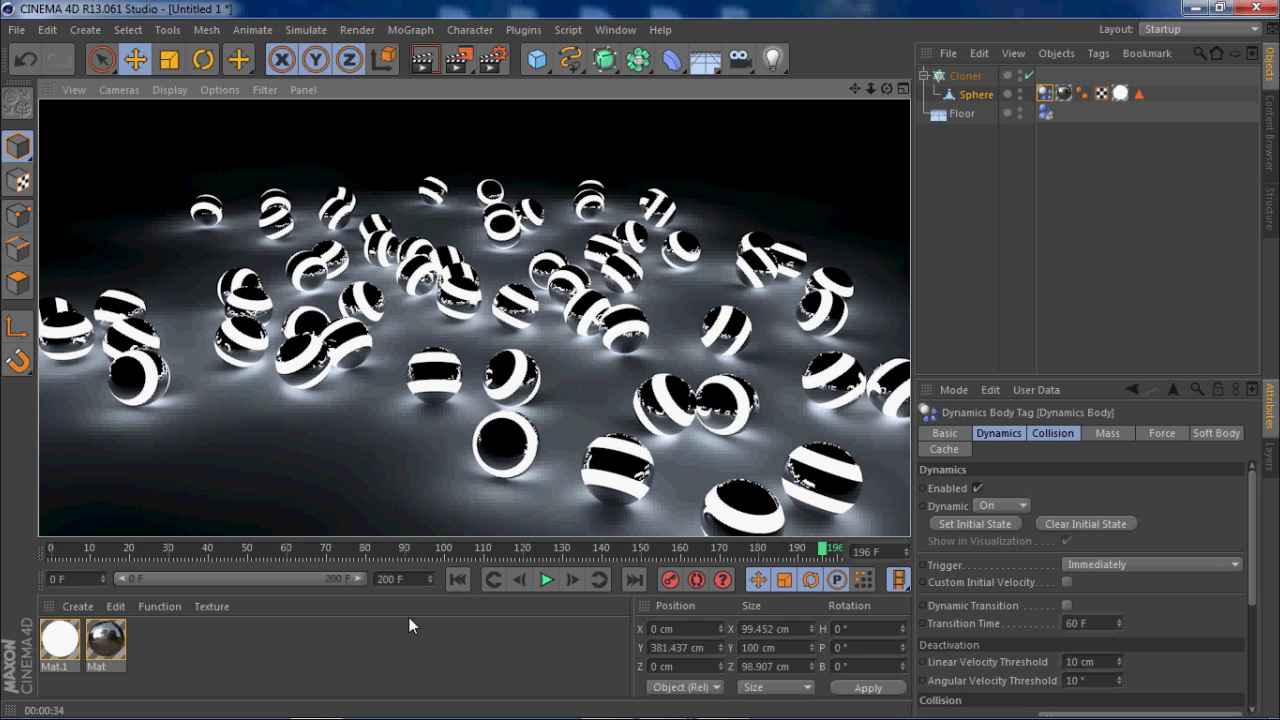
Step: Frame a low, close perspective view among the scattered spheres on the floor
left_click(559, 458)
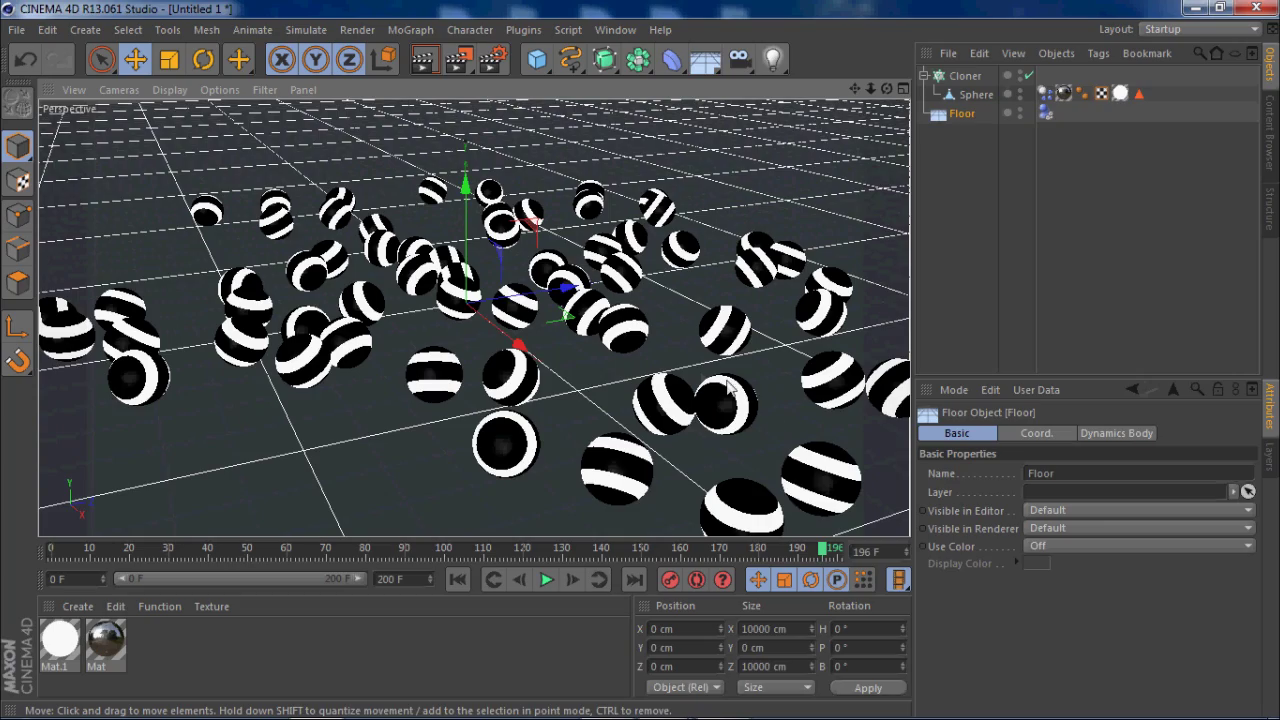
scroll(700, 380, "up", 3)
scroll(682, 360, "up", 2)
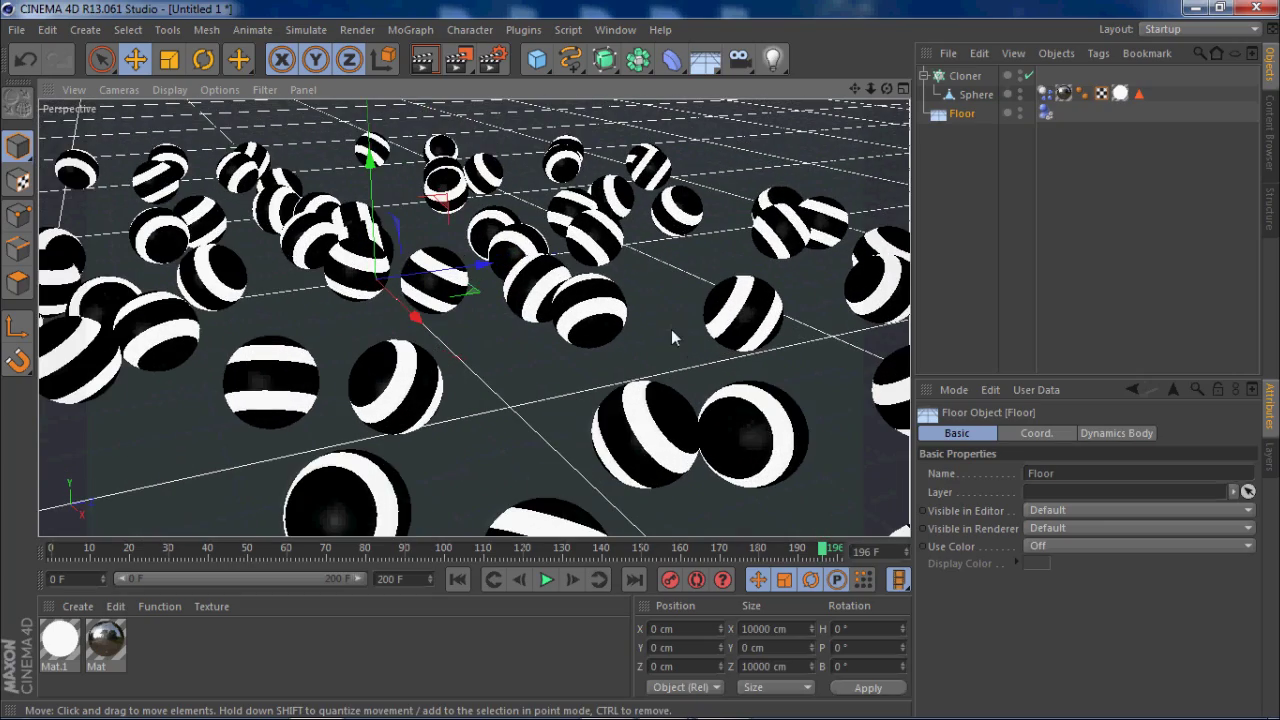
scroll(514, 365, "up", 3)
left_click_drag(656, 328, 600, 325, "alt")
left_click_drag(550, 379, 410, 380, "alt")
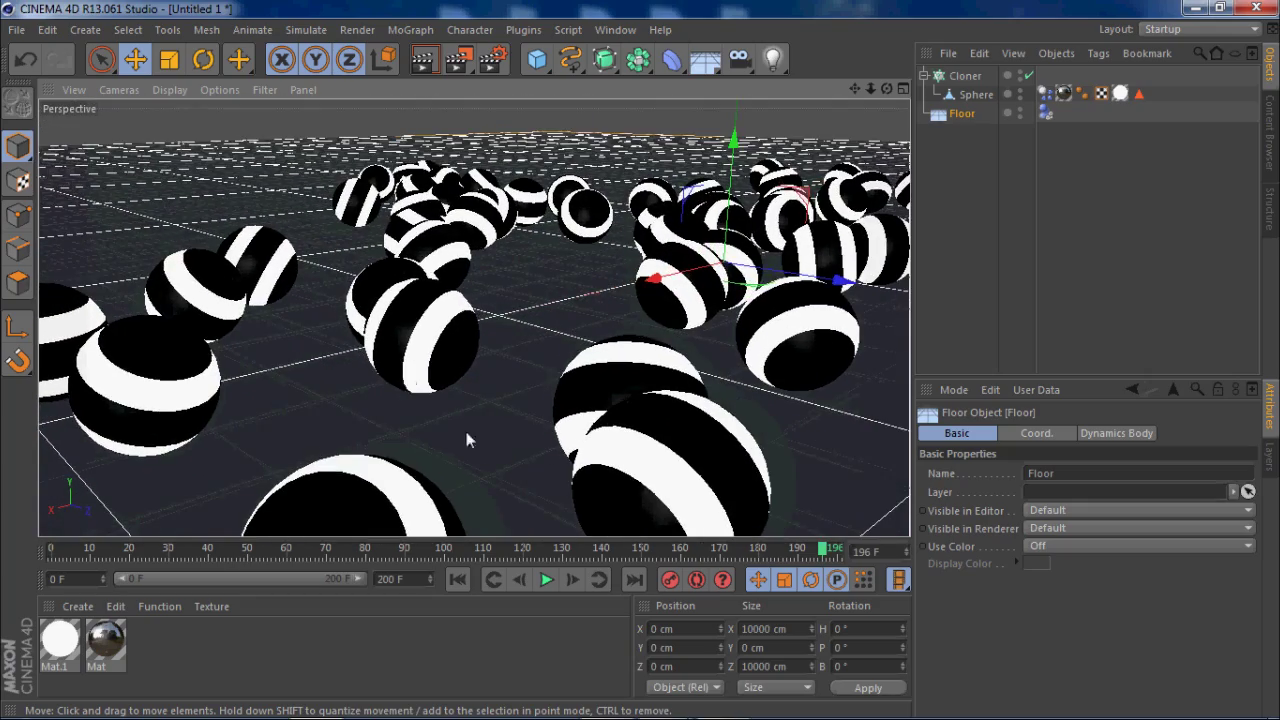
Step: Set the project's end to 250 frames and extend the preview range to match
type("250")
key("Return")
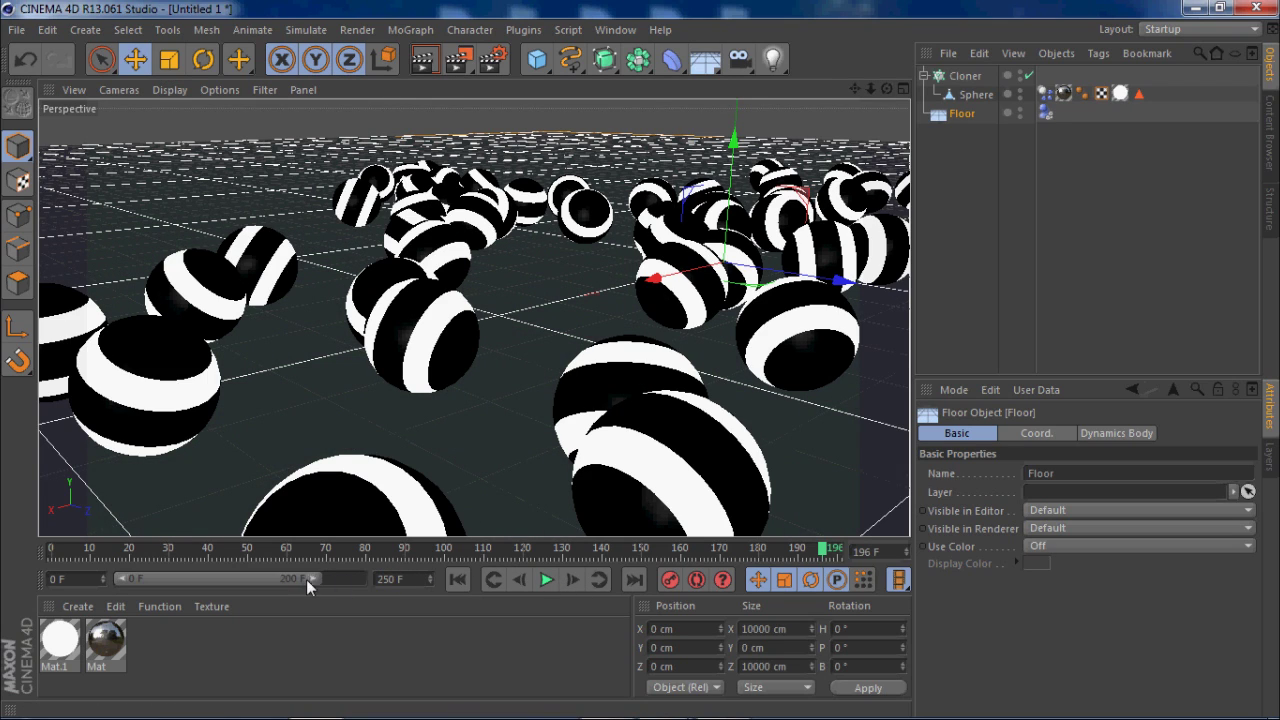
left_click_drag(306, 579, 380, 580)
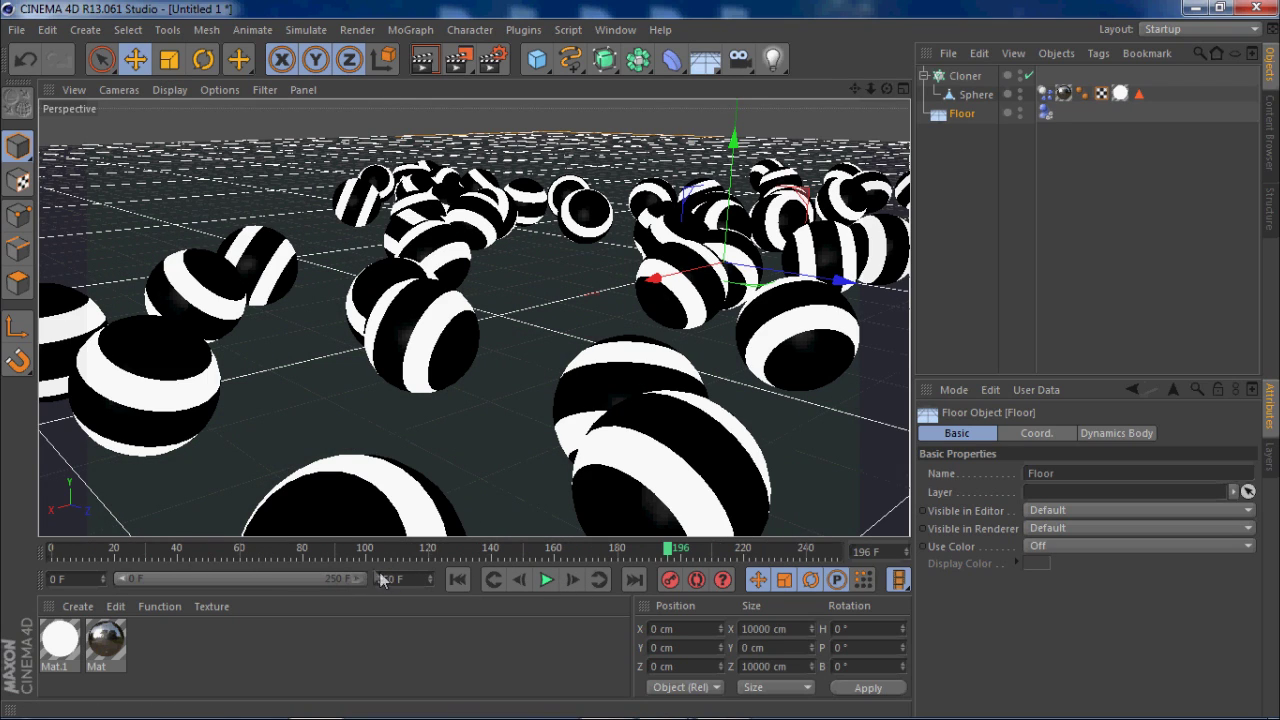
Step: Play the simulation from the start and lengthen the project and its preview range to 300 frames
left_click(546, 580)
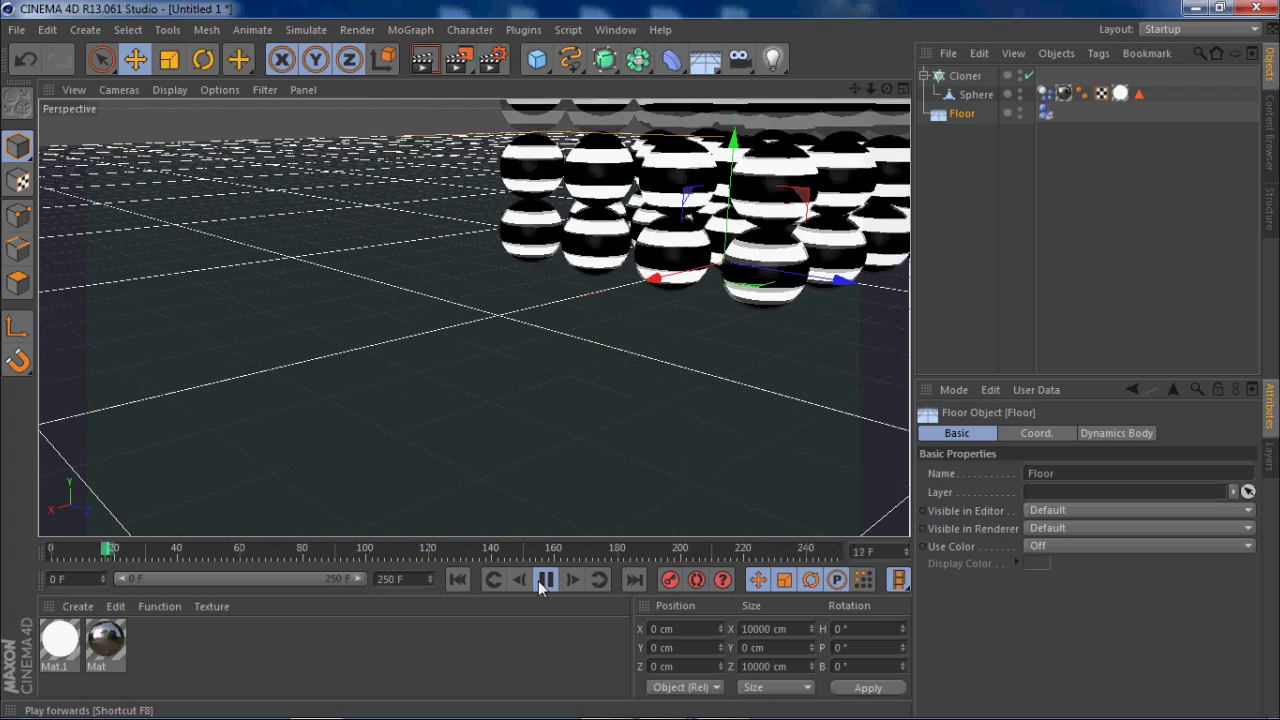
left_click(545, 580)
left_click(546, 580)
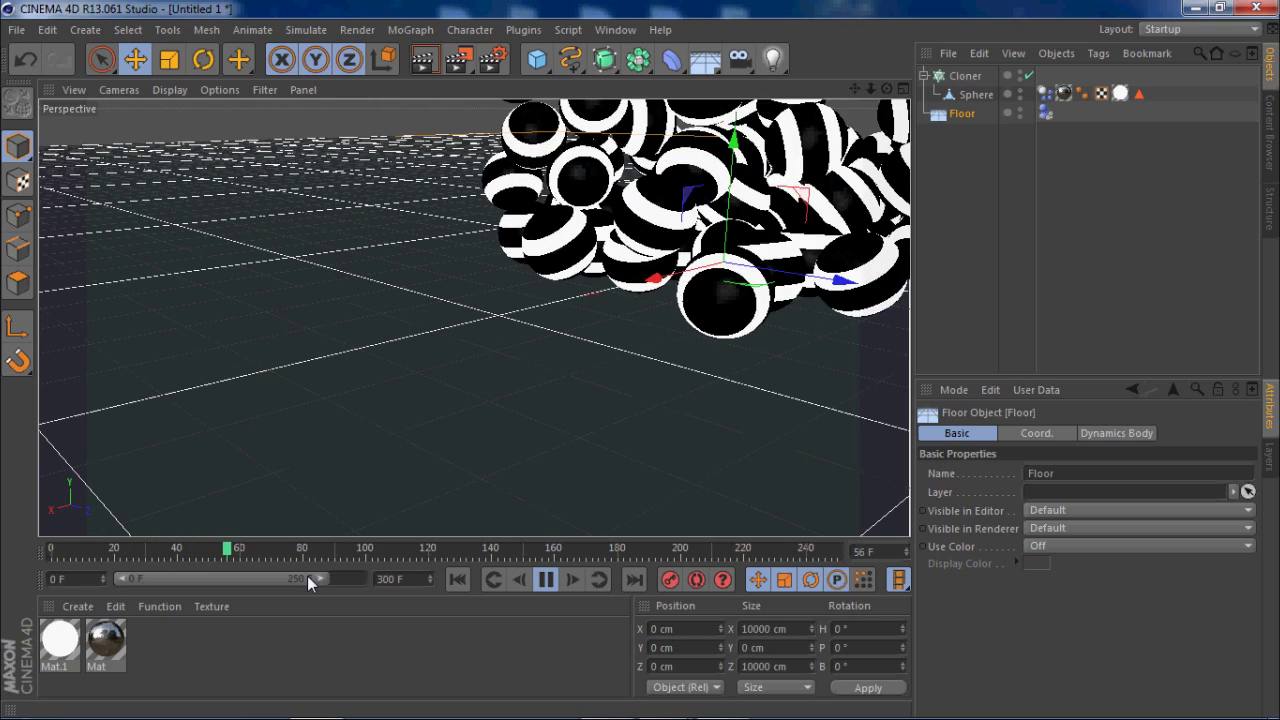
type("300")
key("Return")
left_click_drag(157, 579, 118, 579)
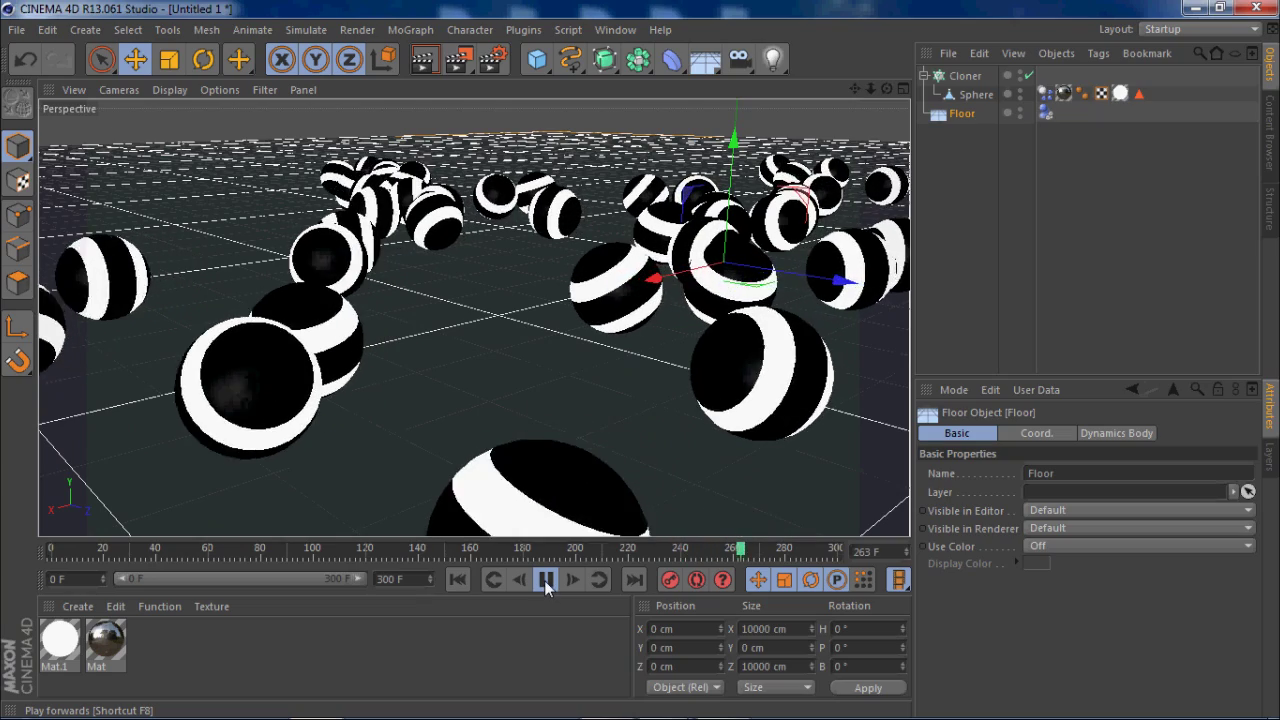
Step: Stop the simulation at frame 278 and render a close-up of the nearest spheres in the viewport
left_click(545, 580)
left_click_drag(573, 422, 575, 382, "alt")
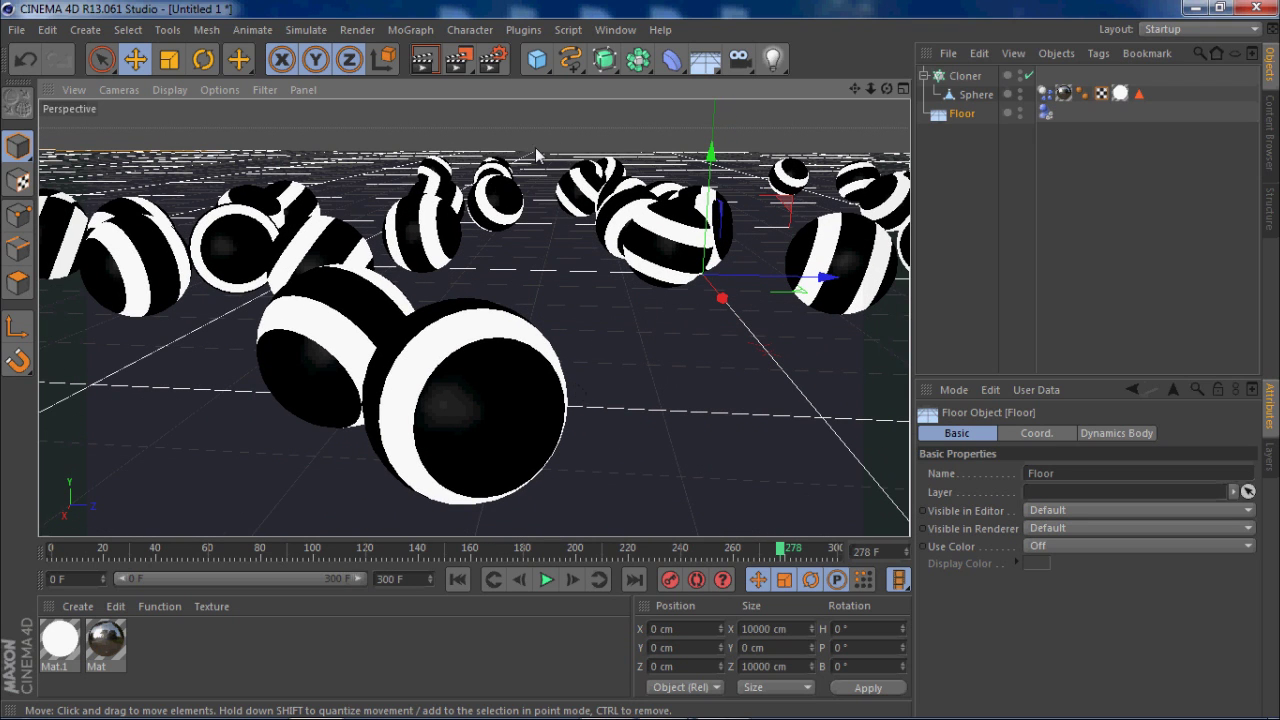
left_click(425, 64)
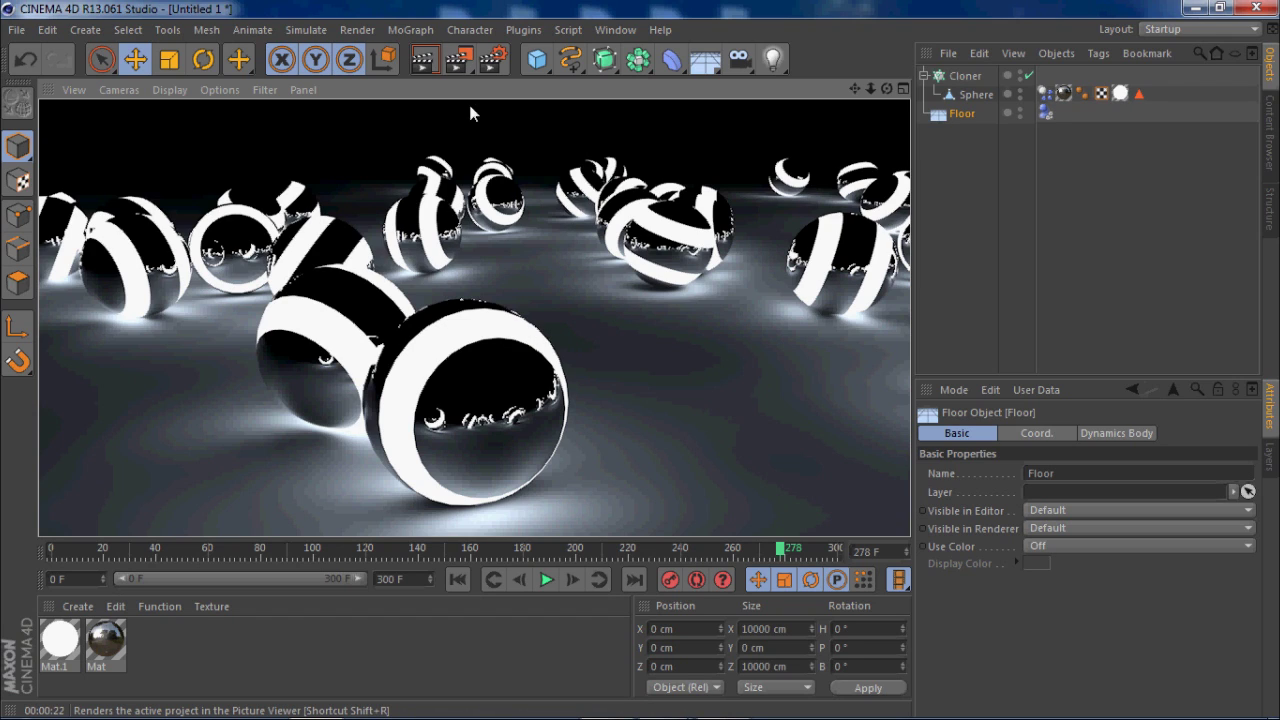
Step: Examine the Output and Save pages of the render settings
left_click(496, 62)
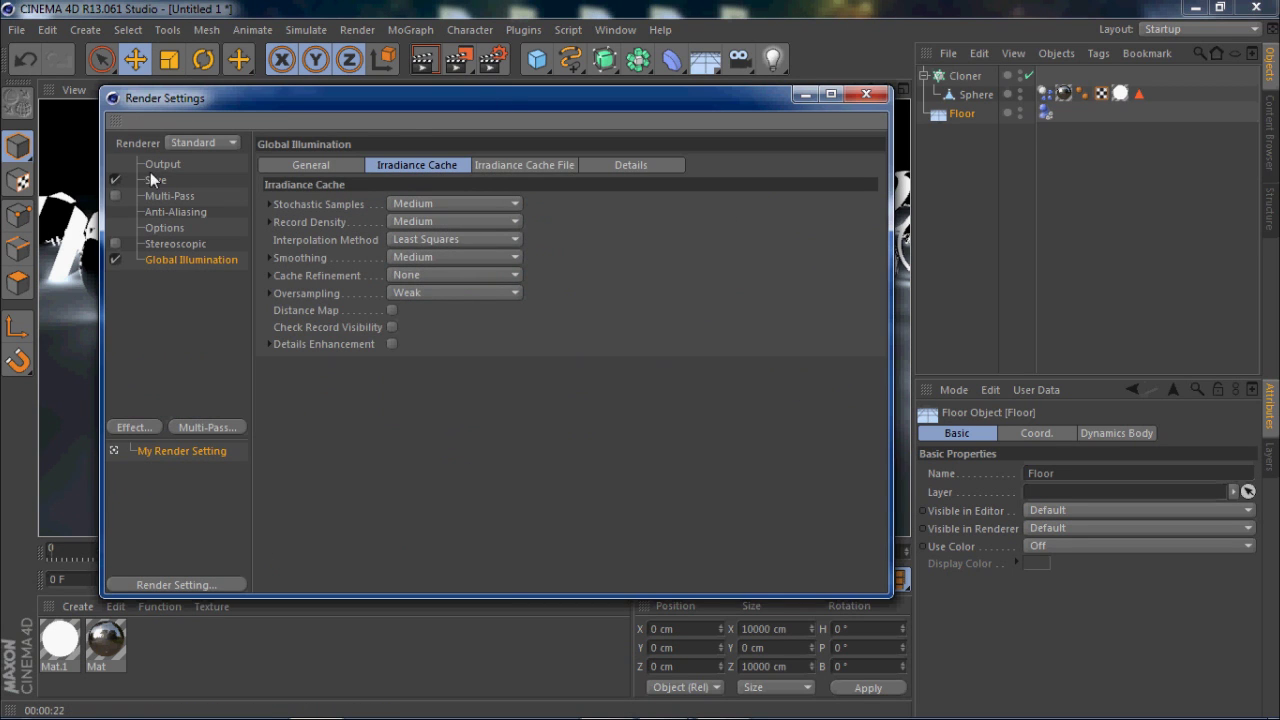
left_click(160, 164)
left_click(160, 180)
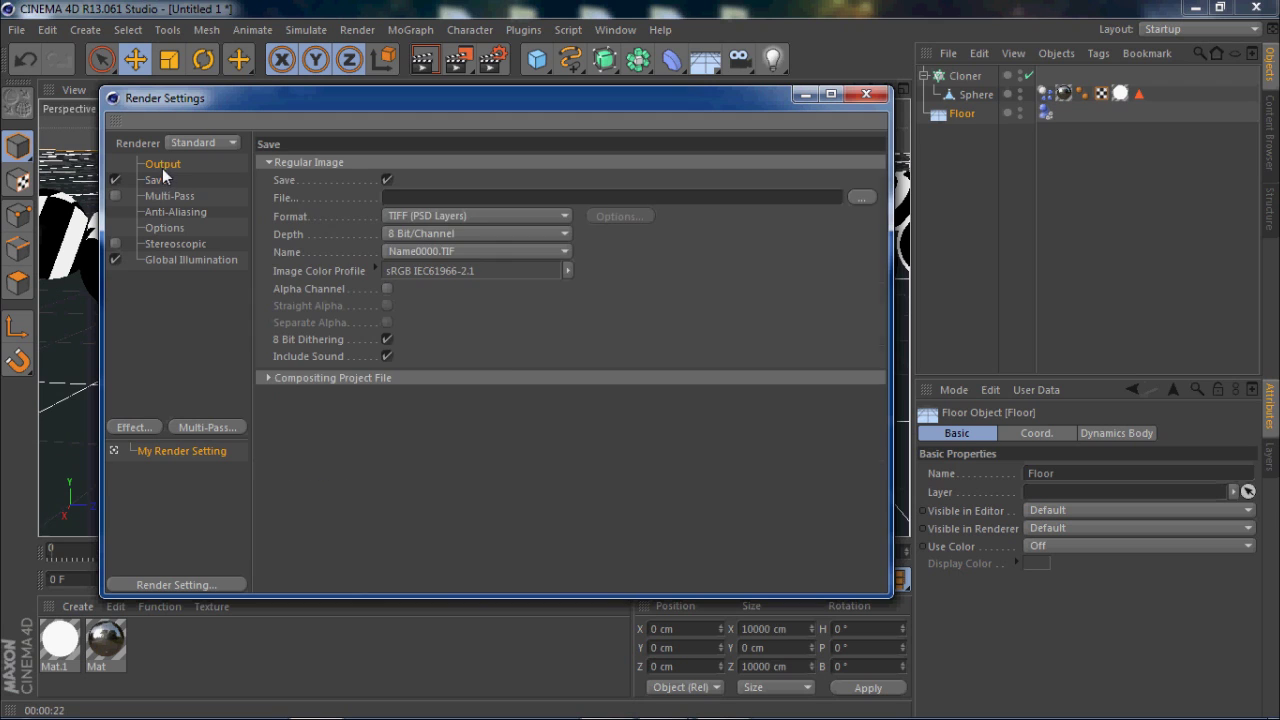
left_click(162, 177)
left_click_drag(480, 95, 449, 109)
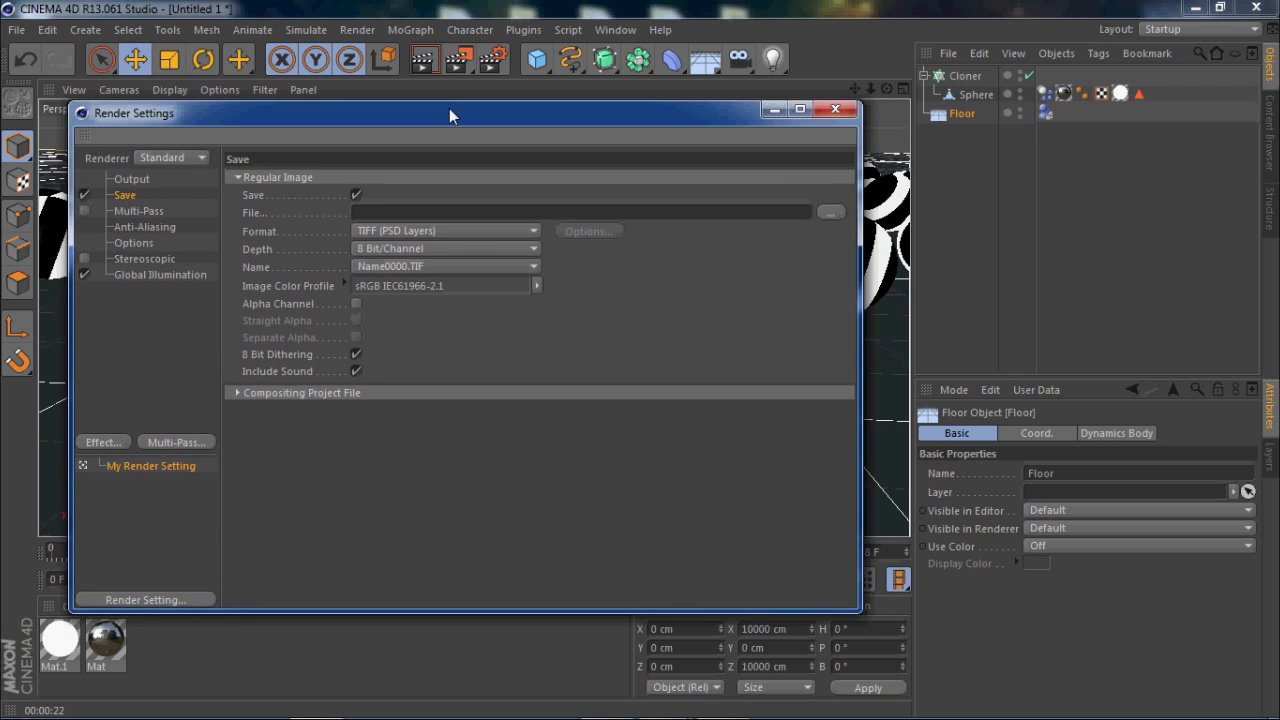
left_click_drag(449, 108, 449, 107)
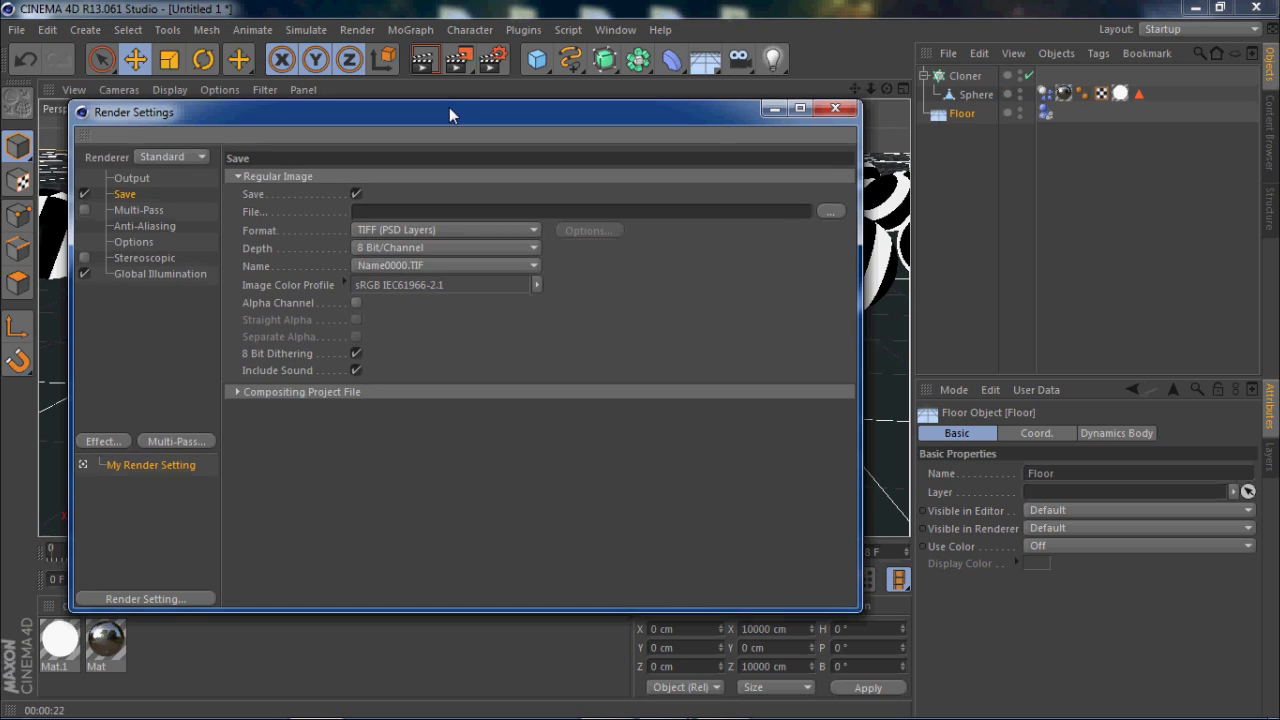
left_click(134, 173)
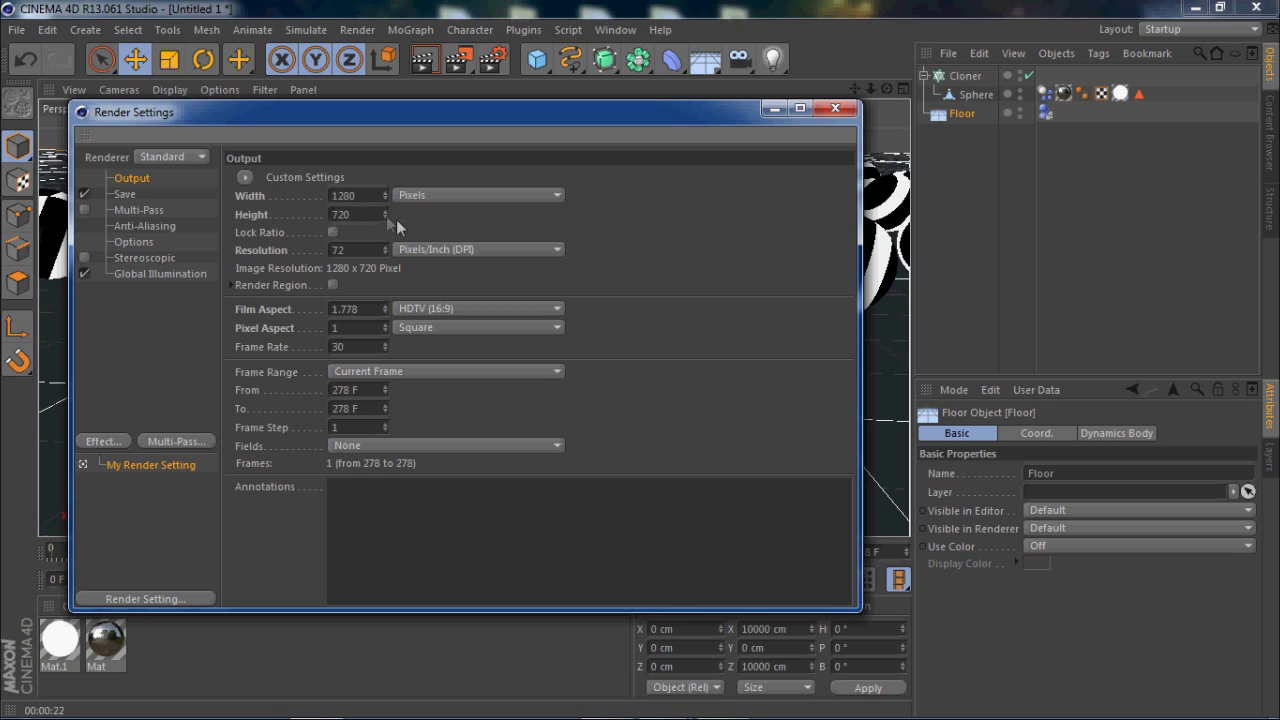
left_click(122, 194)
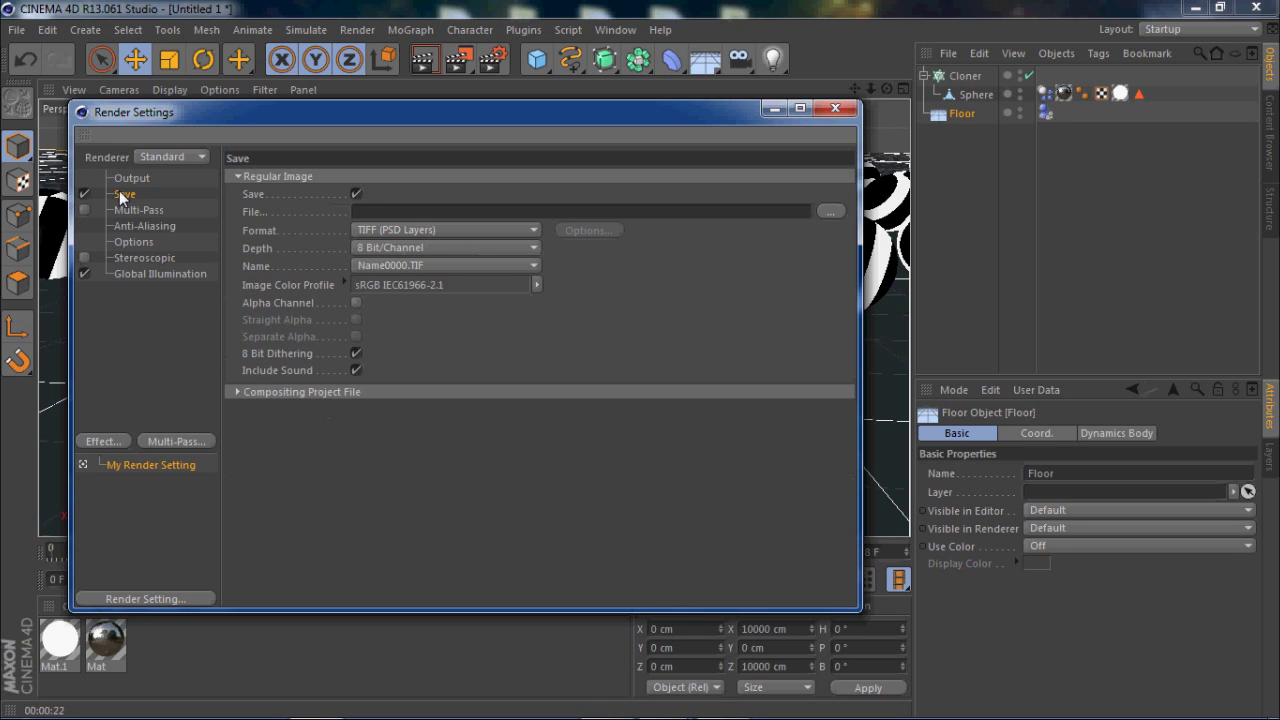
Step: Set the render's save file to Light balls 2 in the D:\Cinema 4D edits\Misc Practice\pictures folder
left_click(840, 211)
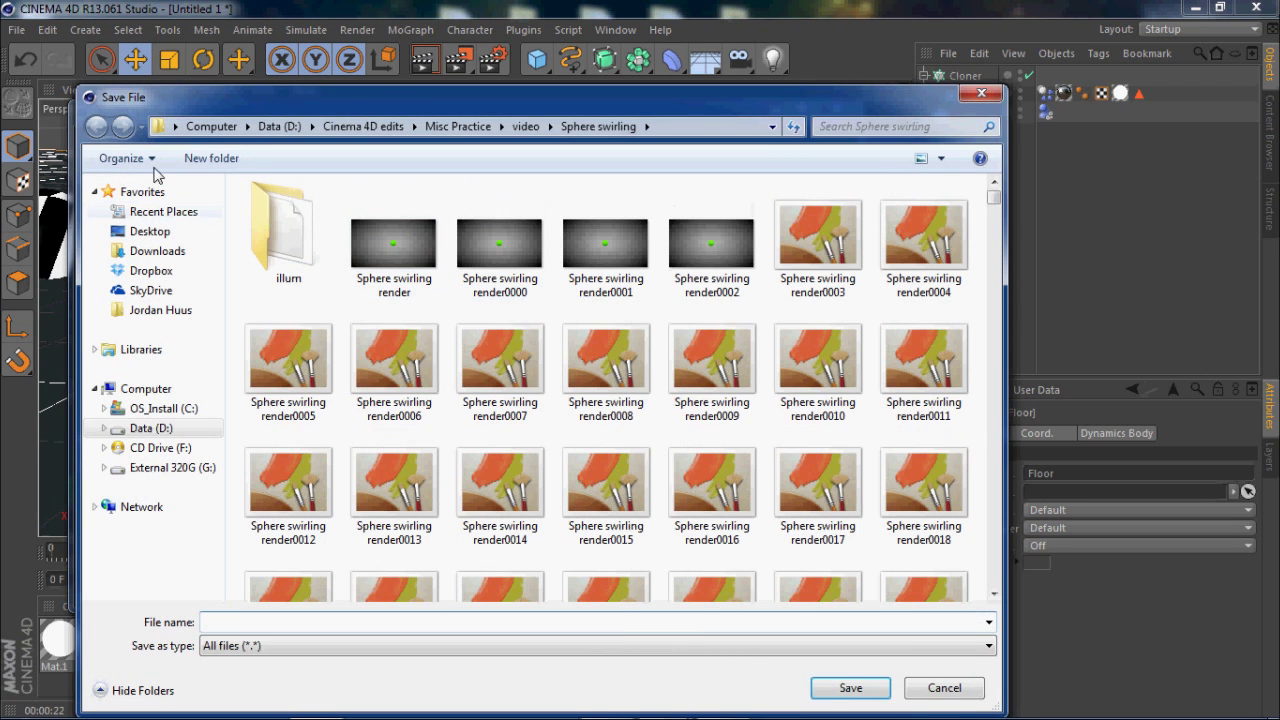
left_click(150, 428)
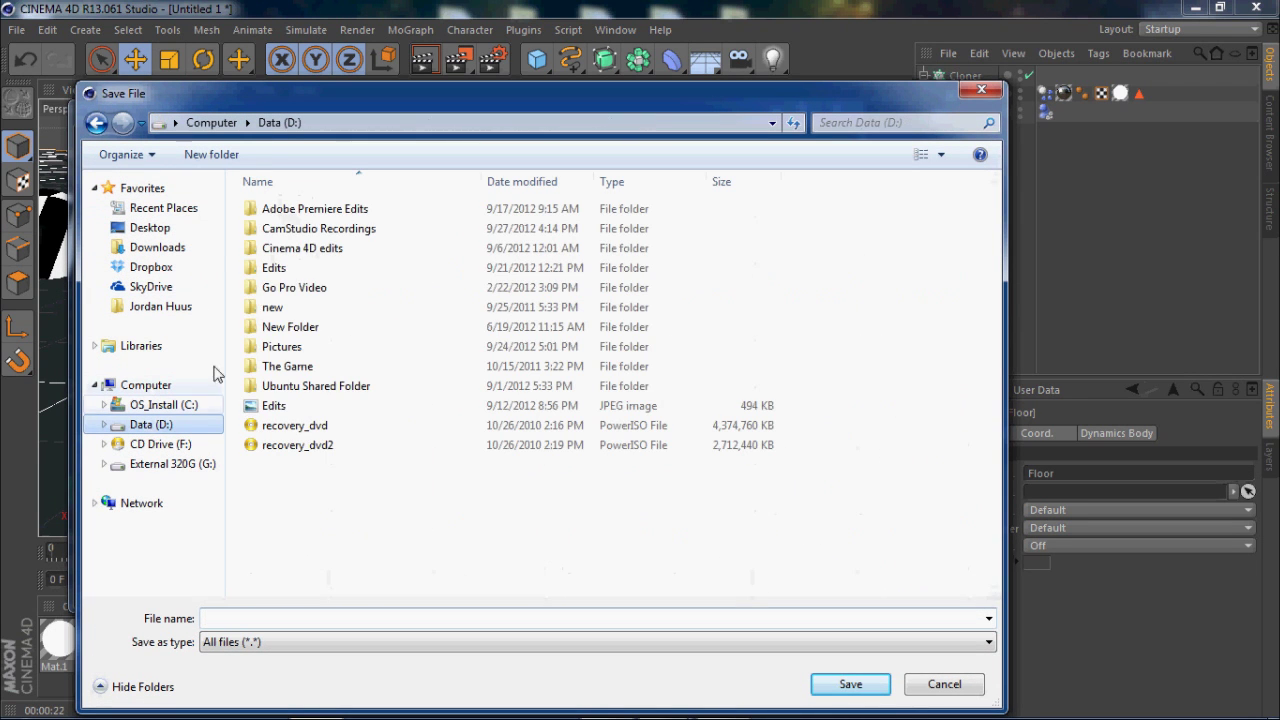
double_click(300, 249)
double_click(283, 228)
double_click(285, 212)
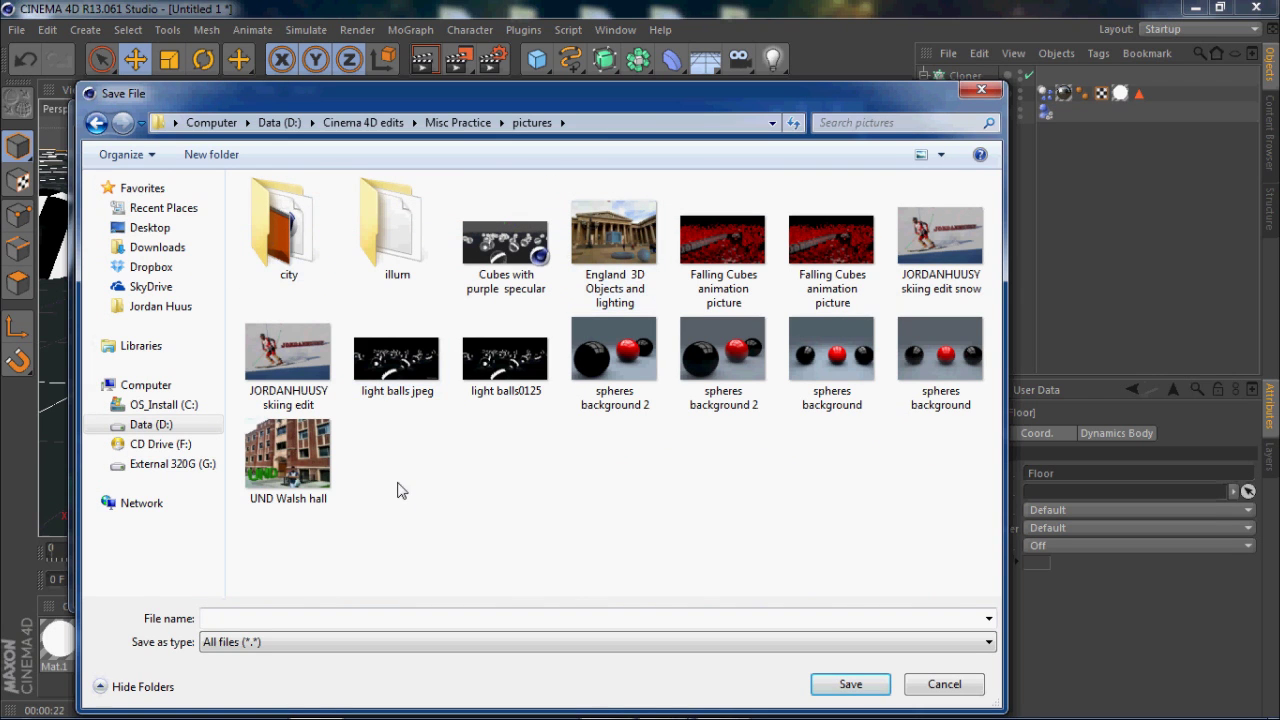
left_click(276, 620)
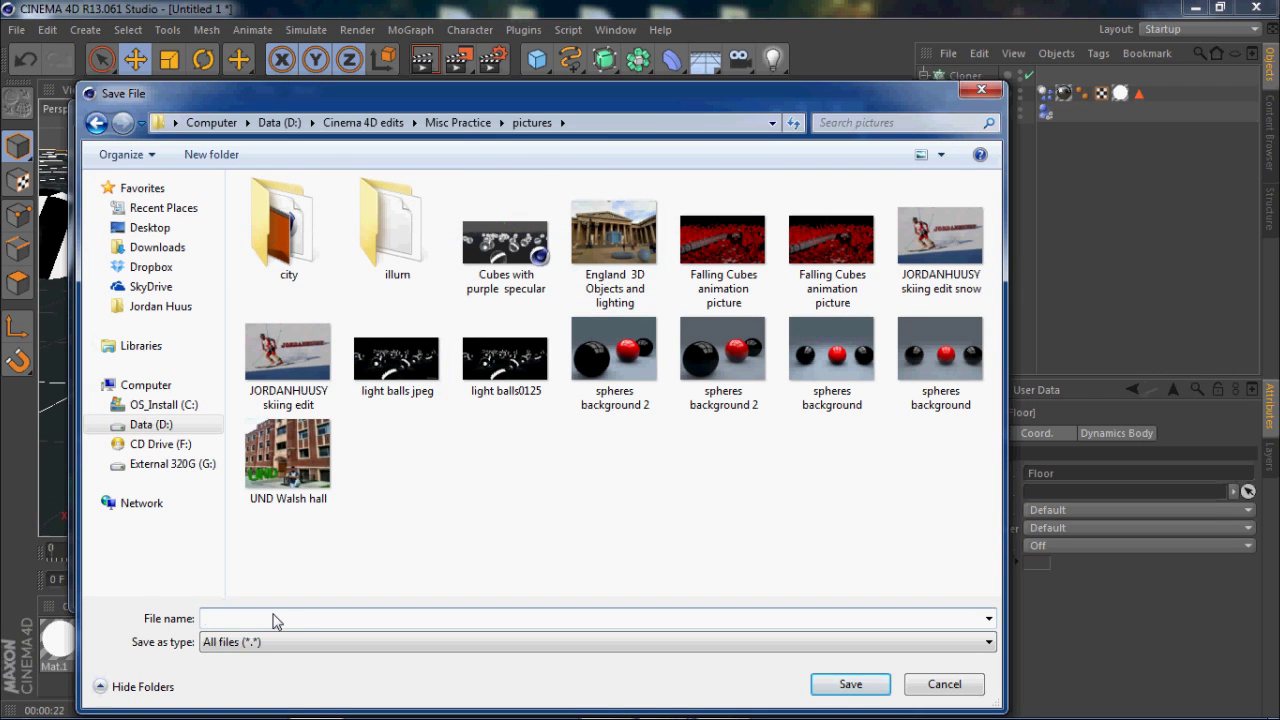
type("LIght")
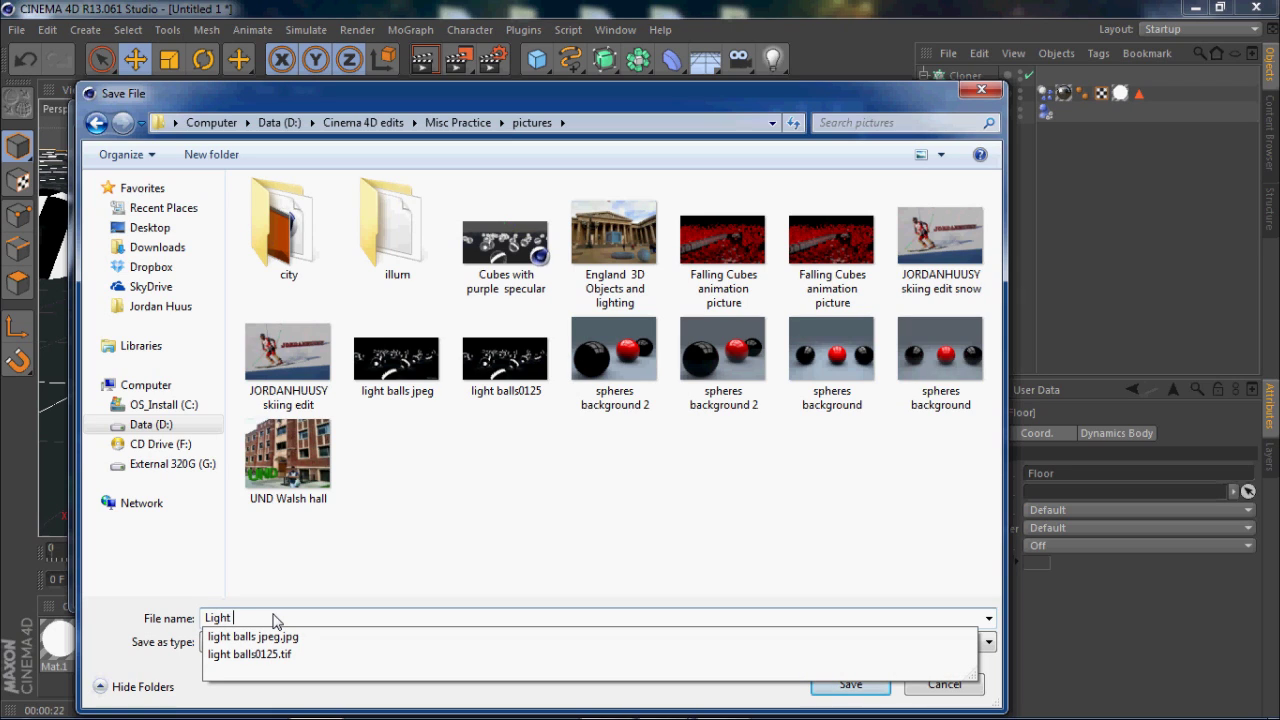
type(" balls 2")
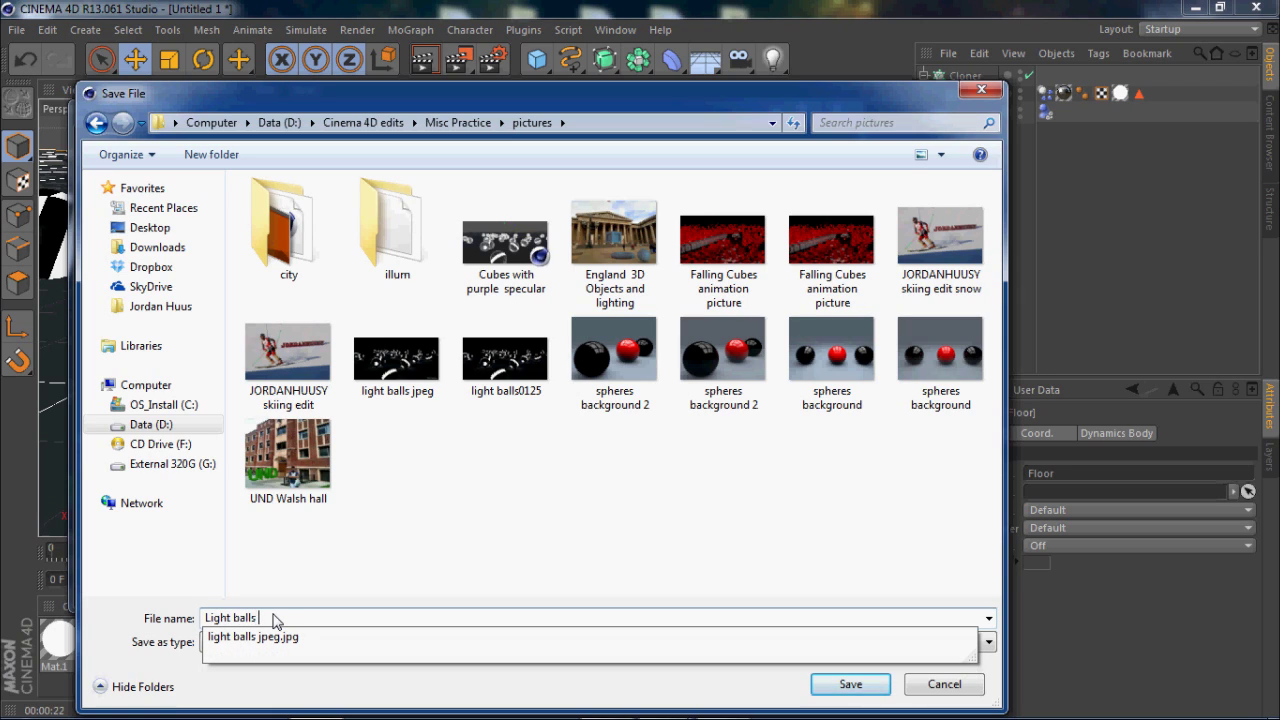
left_click(850, 686)
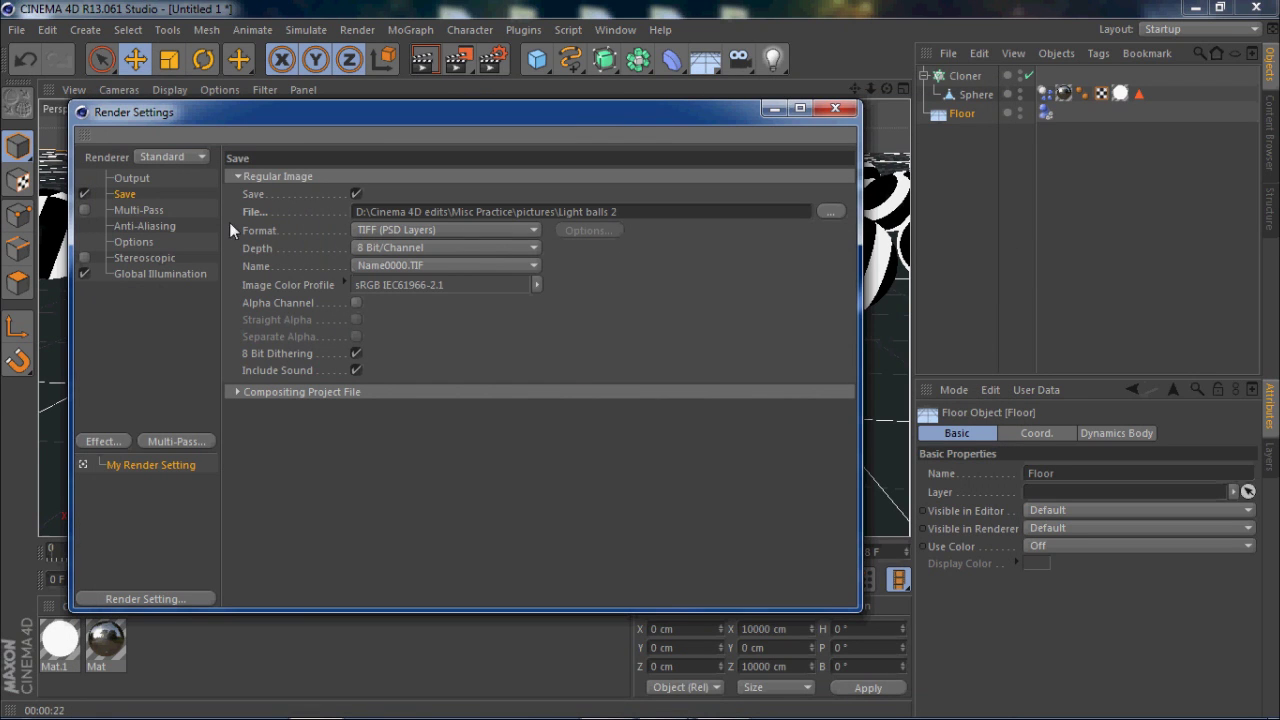
Step: Set the render output's frame range to Current Frame
left_click(125, 210)
left_click(128, 224)
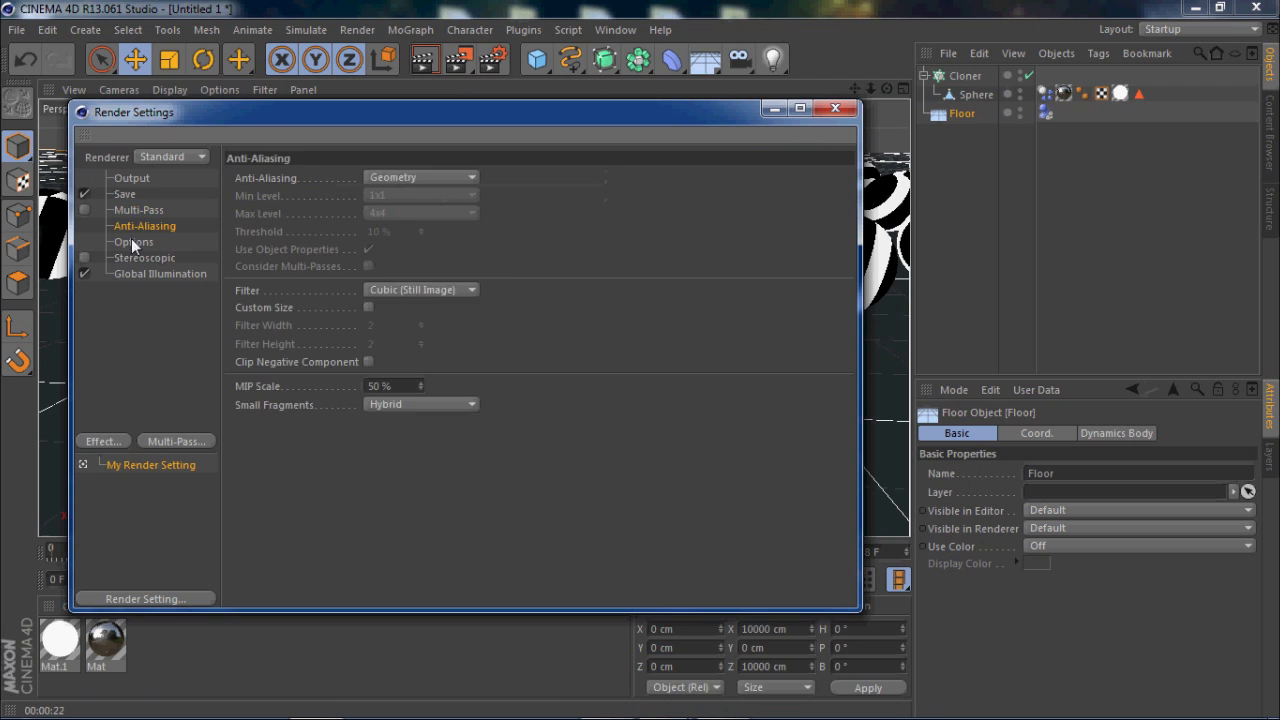
left_click(133, 243)
left_click(134, 177)
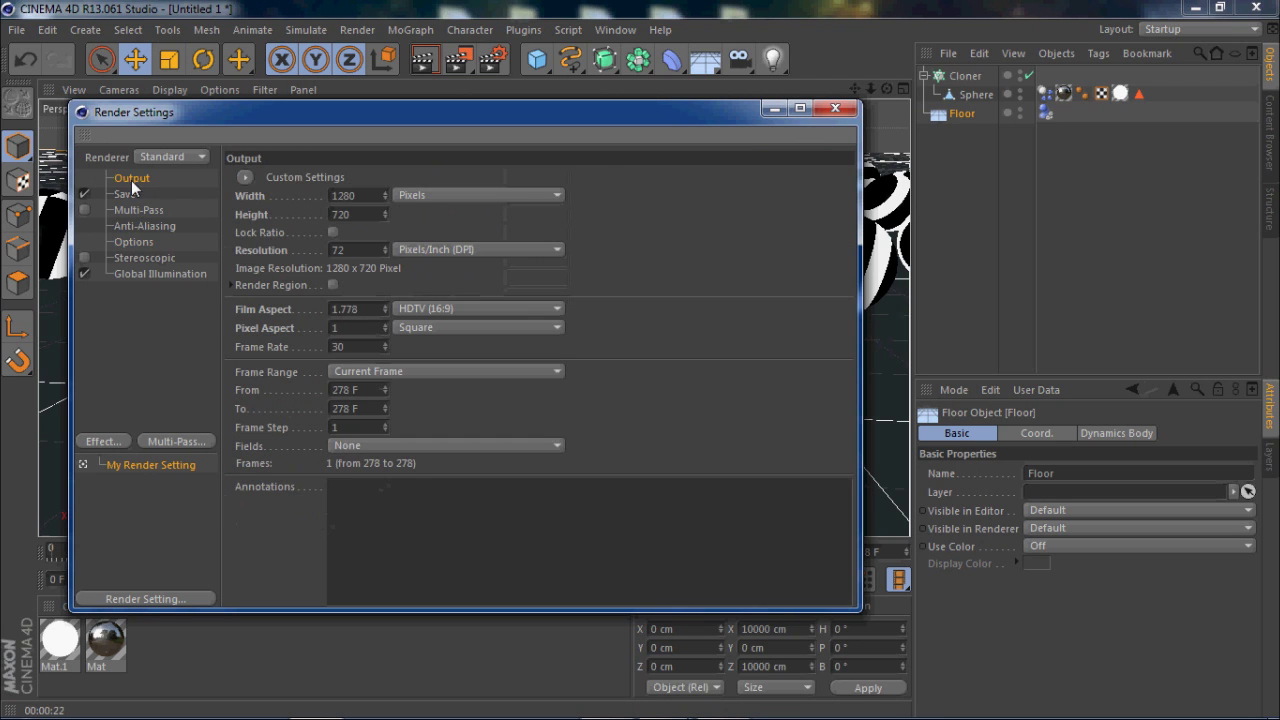
left_click_drag(292, 122, 509, 636)
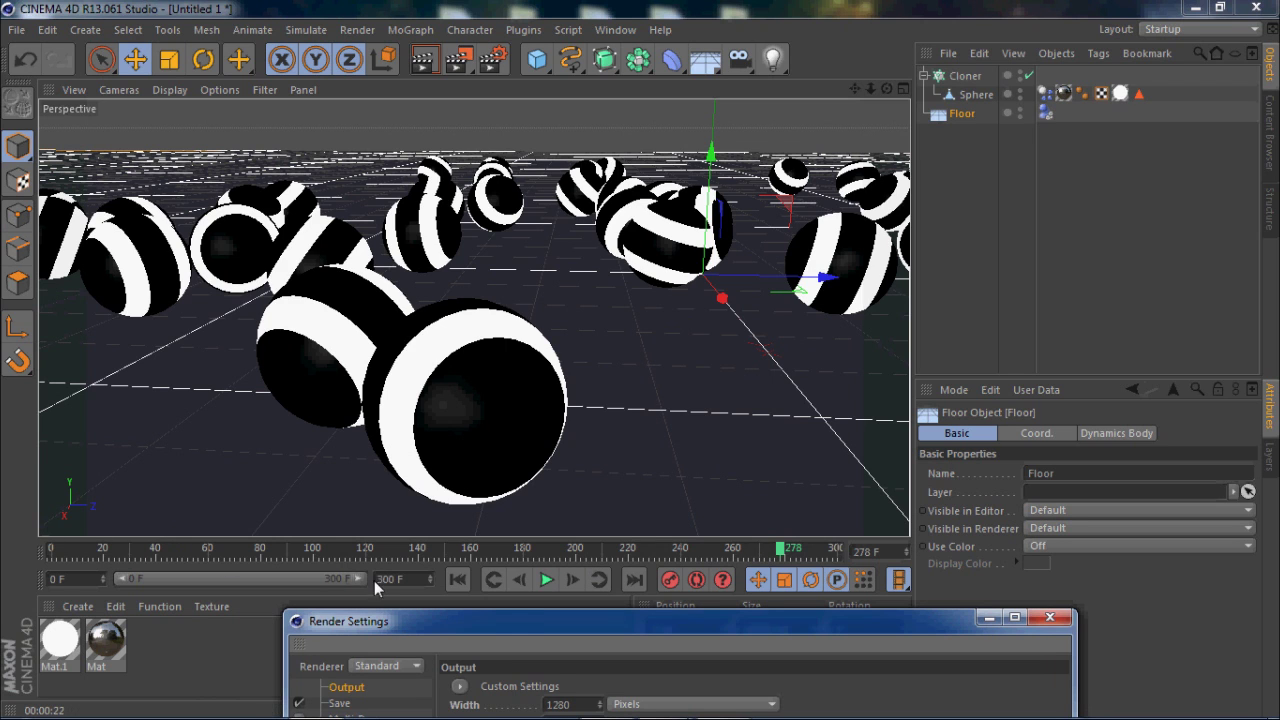
left_click_drag(526, 633, 428, 520)
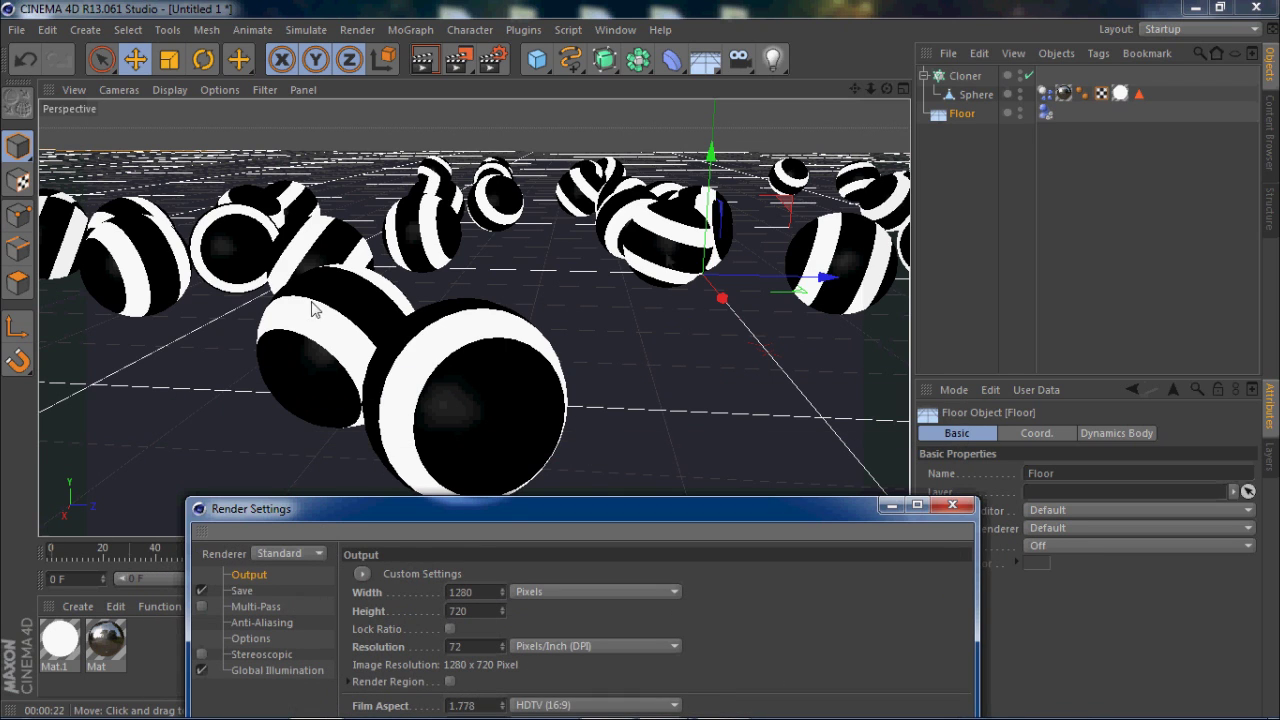
left_click_drag(509, 503, 413, 151)
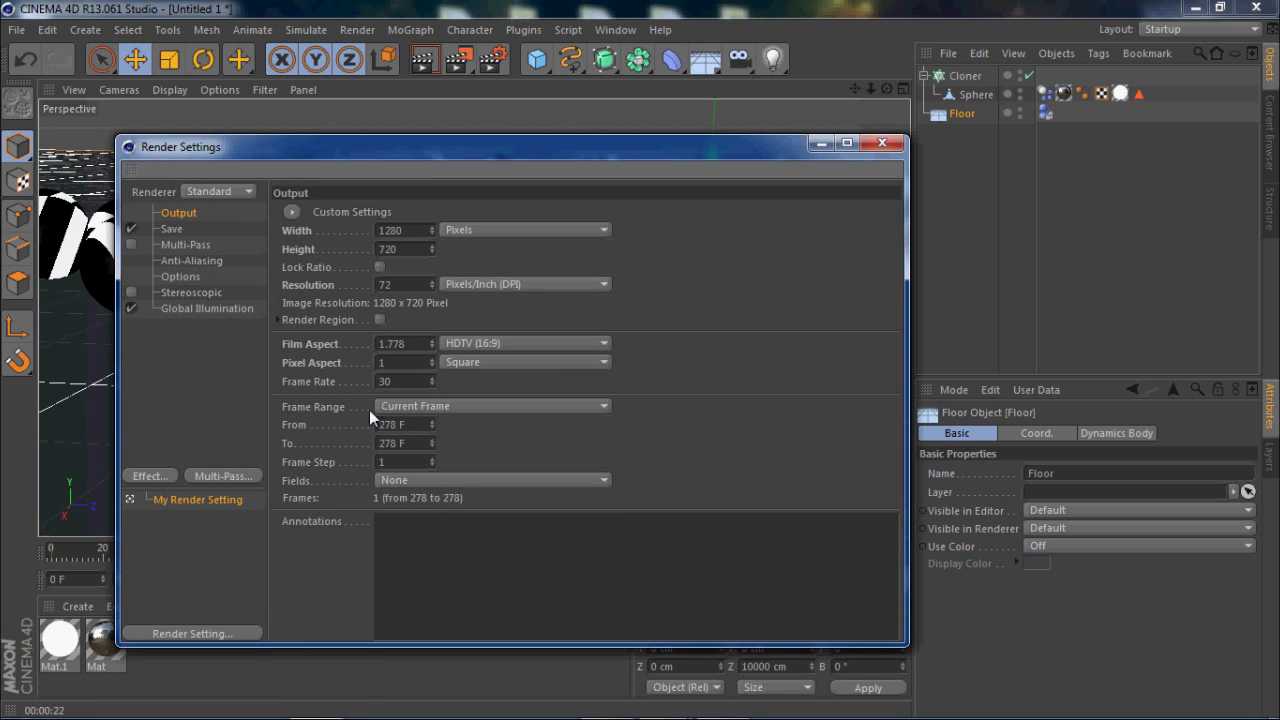
left_click(415, 413)
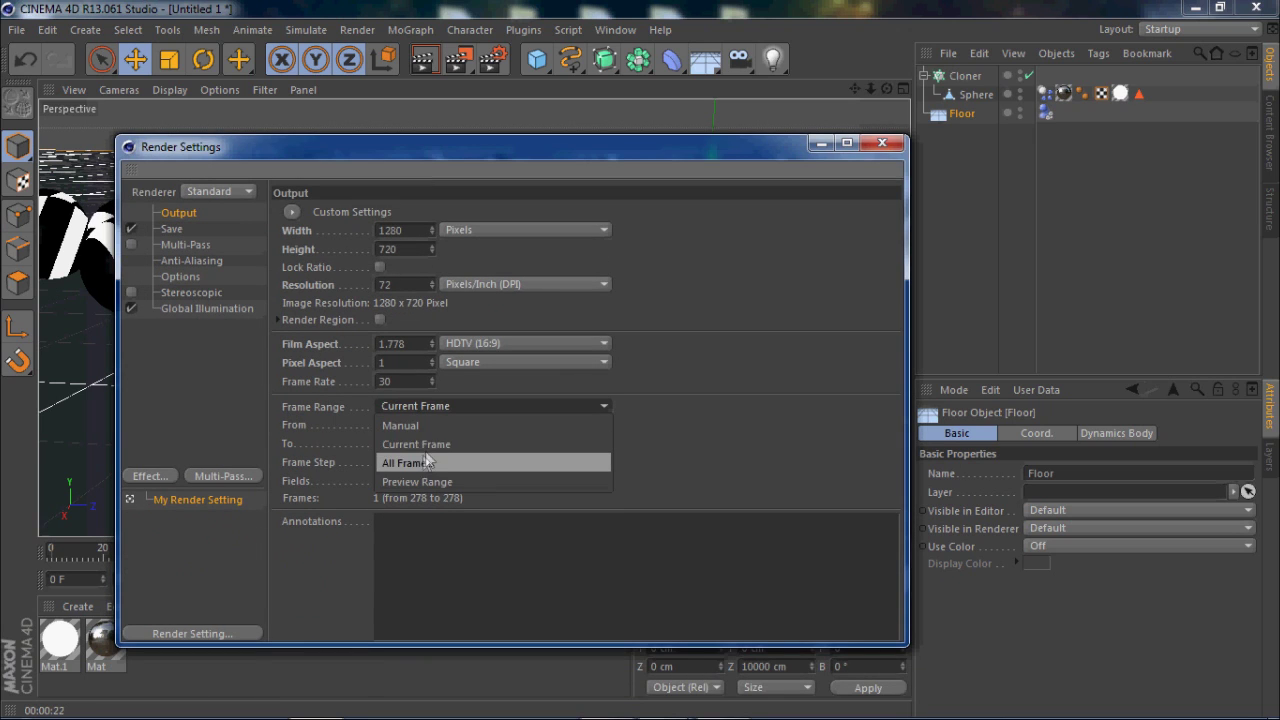
left_click(431, 445)
left_click(465, 406)
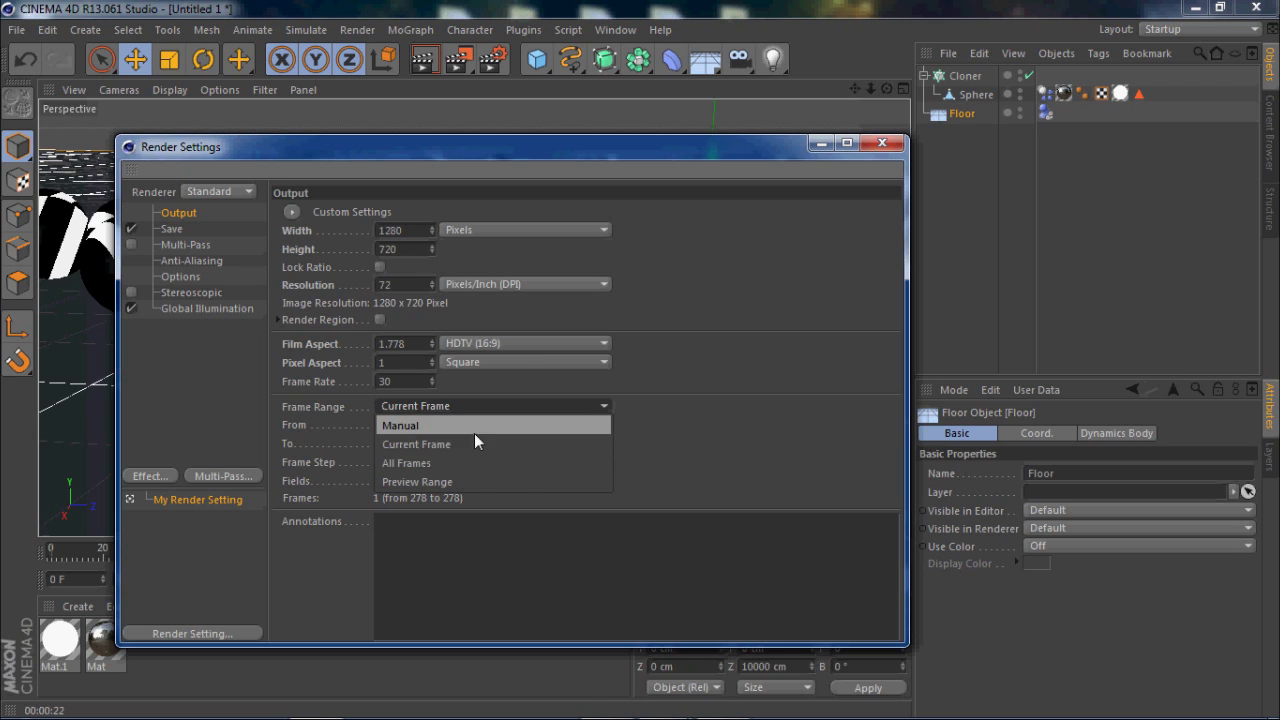
left_click(465, 446)
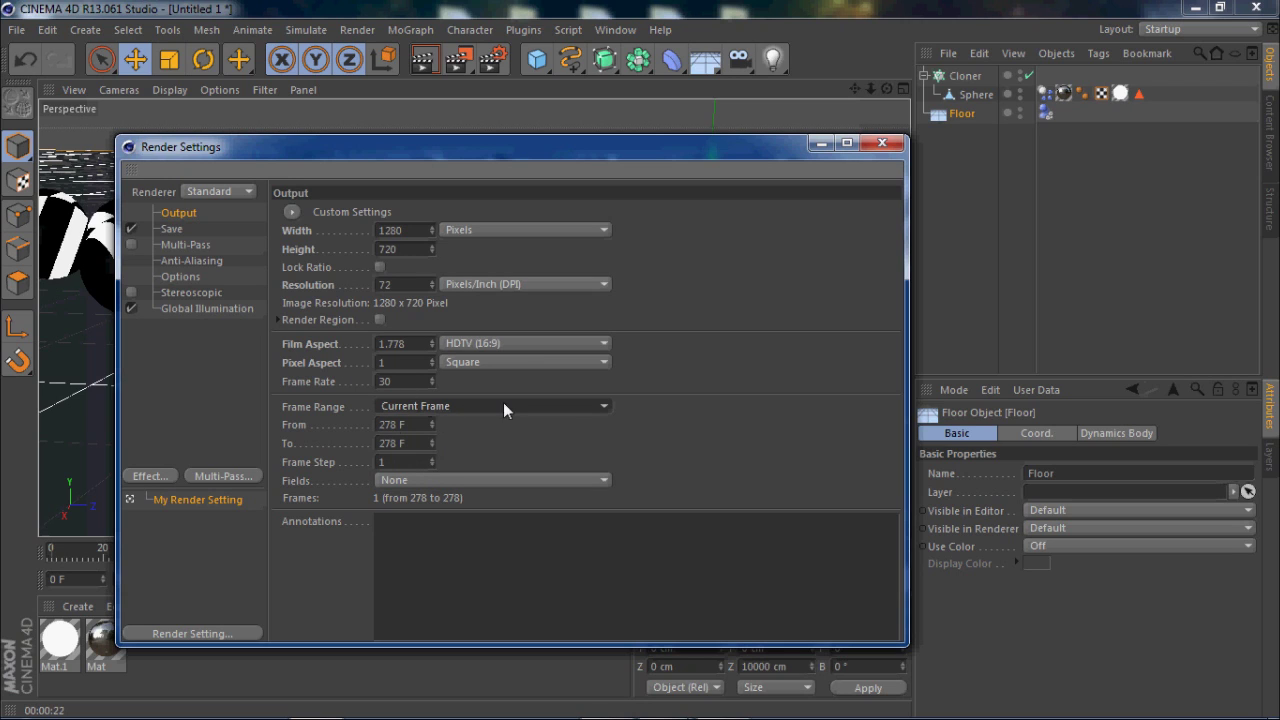
Step: Close the render settings, render the current frame to the Picture Viewer and inspect the image in the maximized viewer
left_click(179, 310)
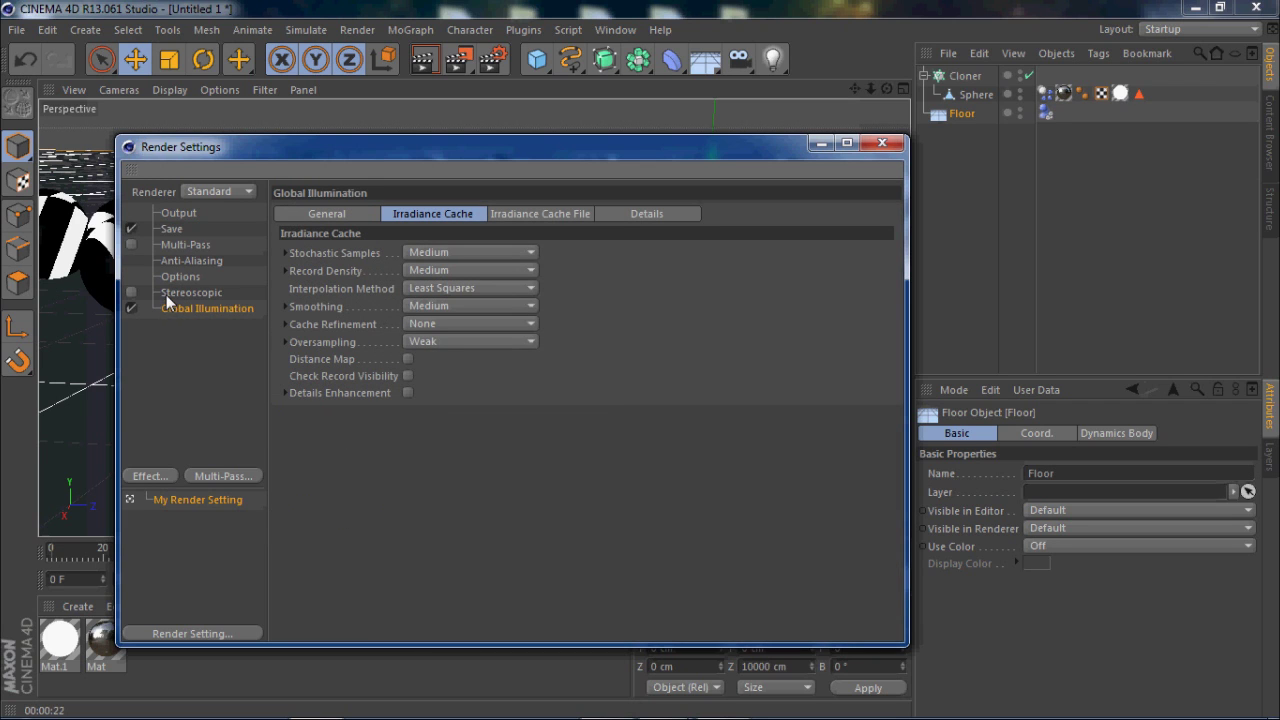
left_click(172, 292)
left_click(178, 276)
left_click(178, 245)
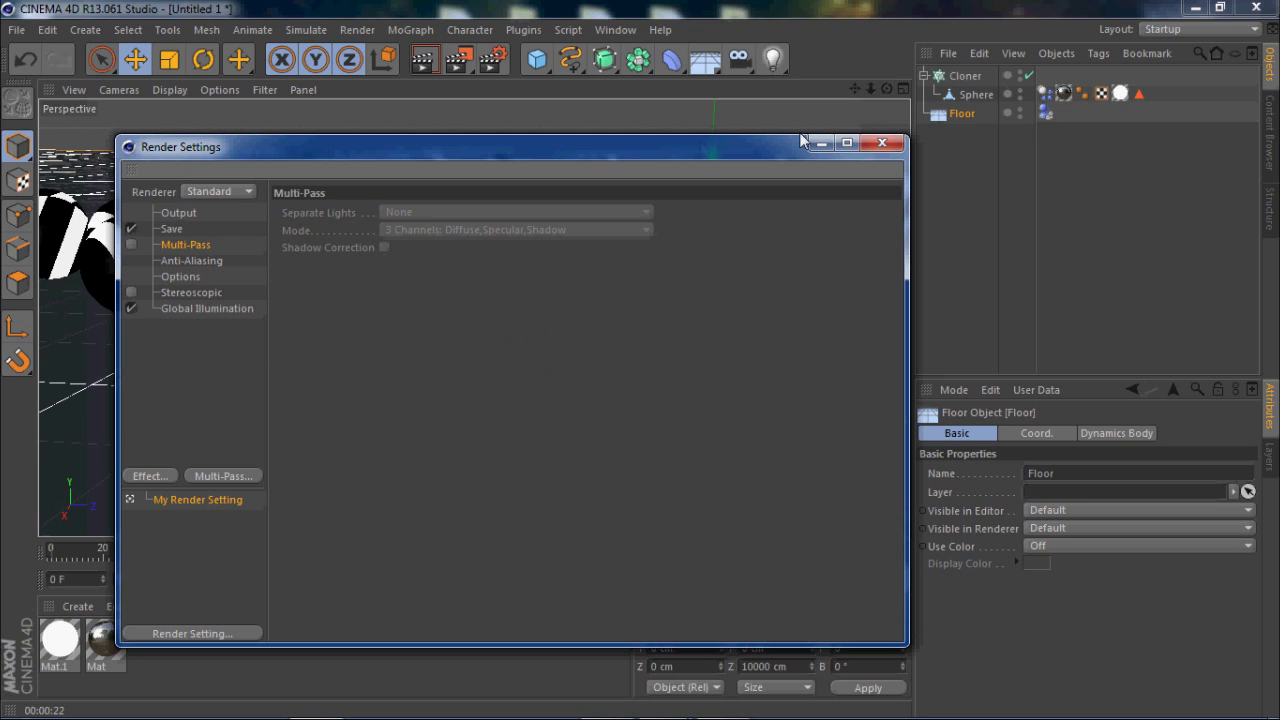
left_click(881, 145)
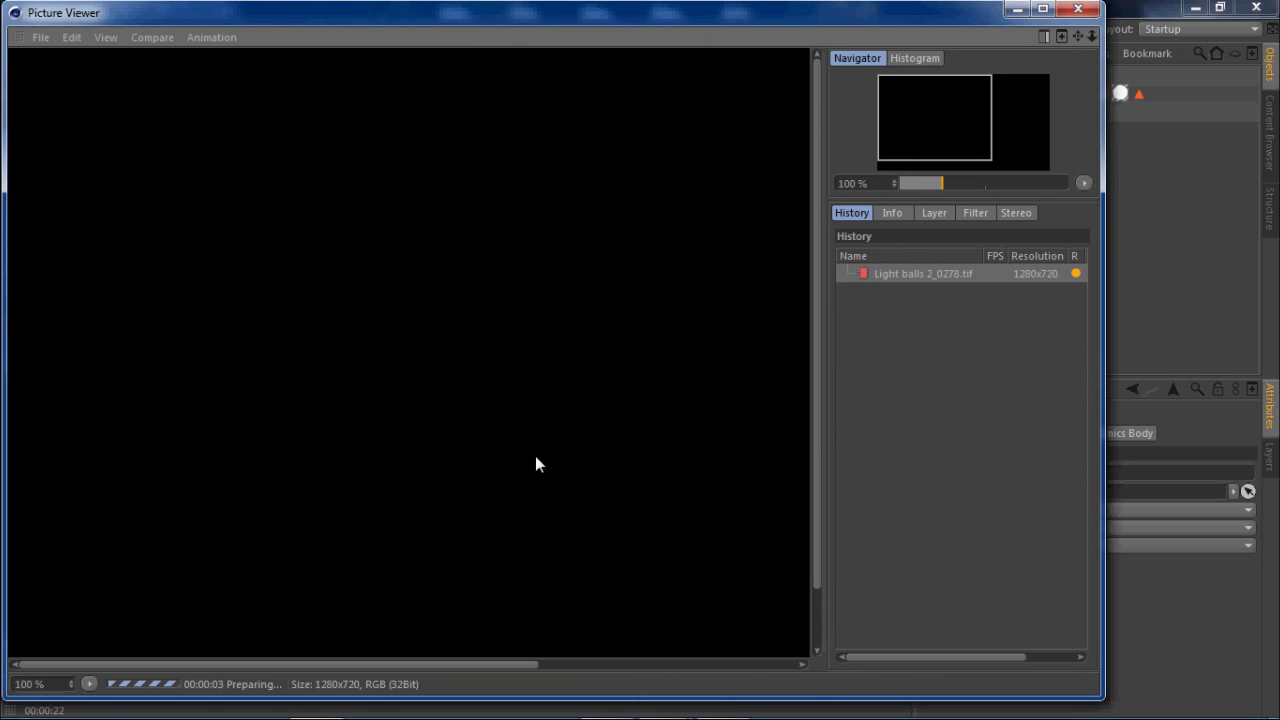
left_click(1042, 10)
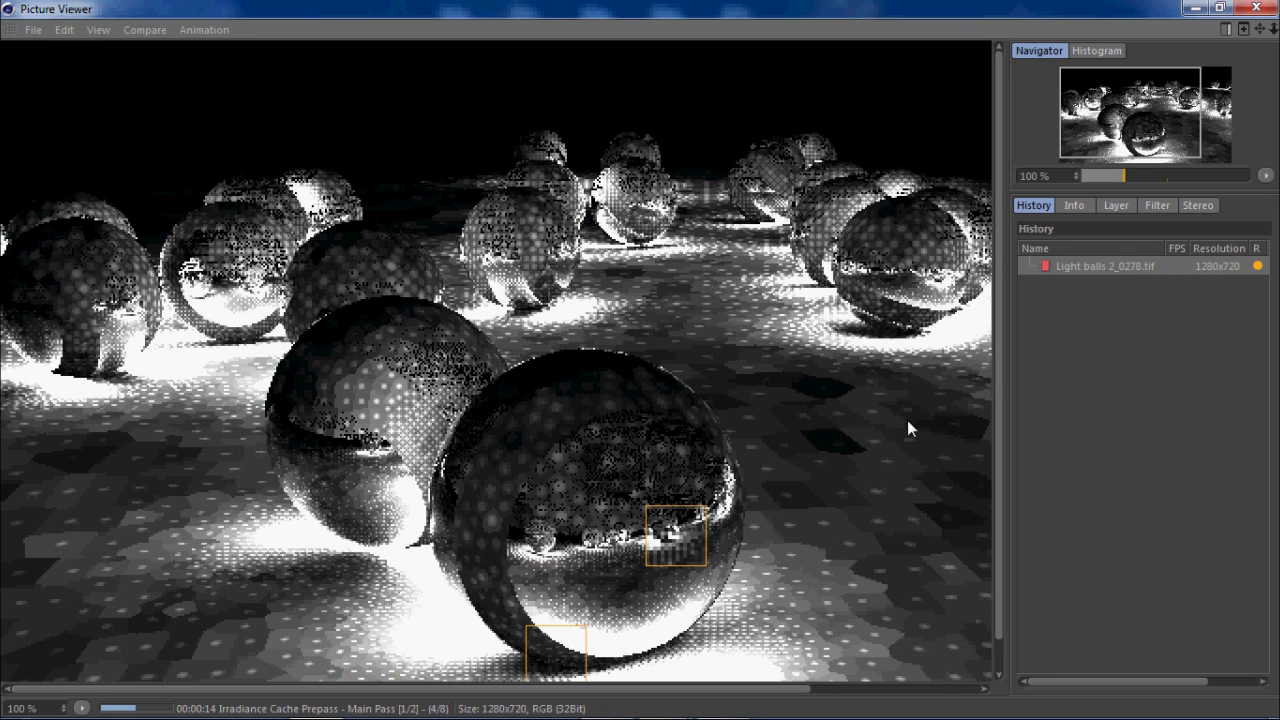
mouse_move(1117, 125)
left_mouse_down()
mouse_move(1144, 149)
mouse_move(1122, 128)
mouse_move(1135, 124)
left_mouse_up()
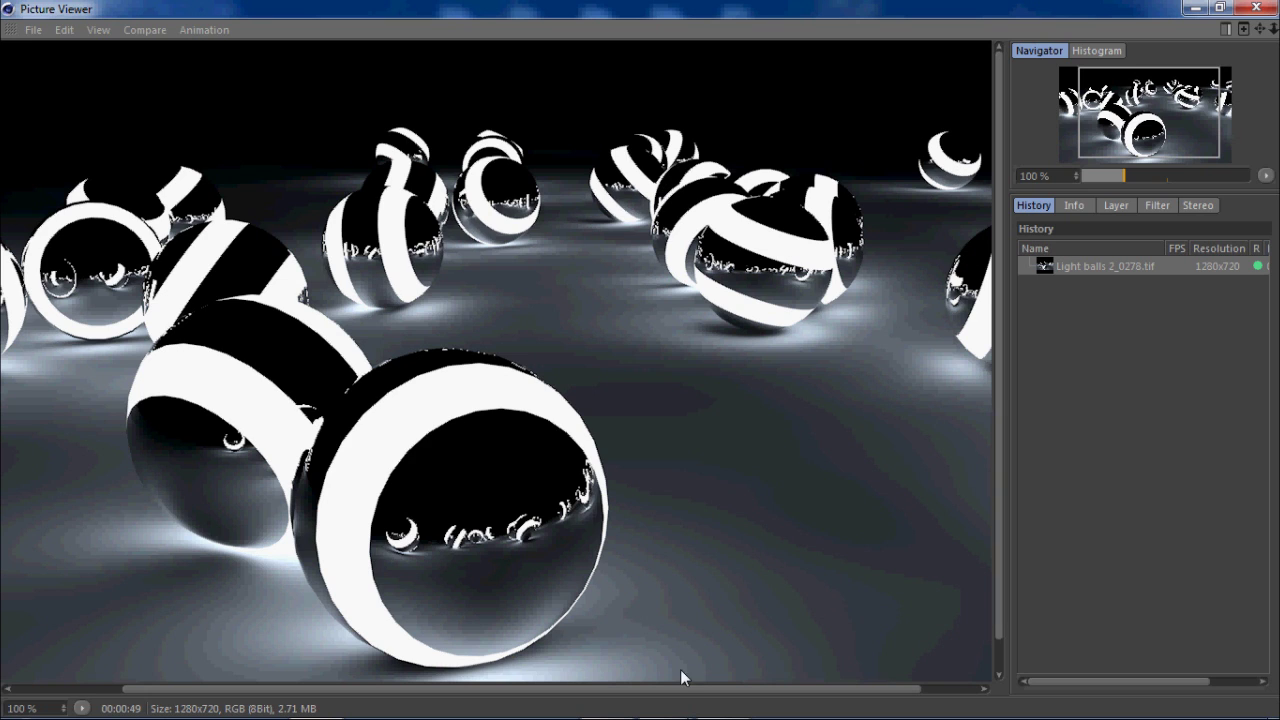
left_click_drag(688, 694, 652, 695)
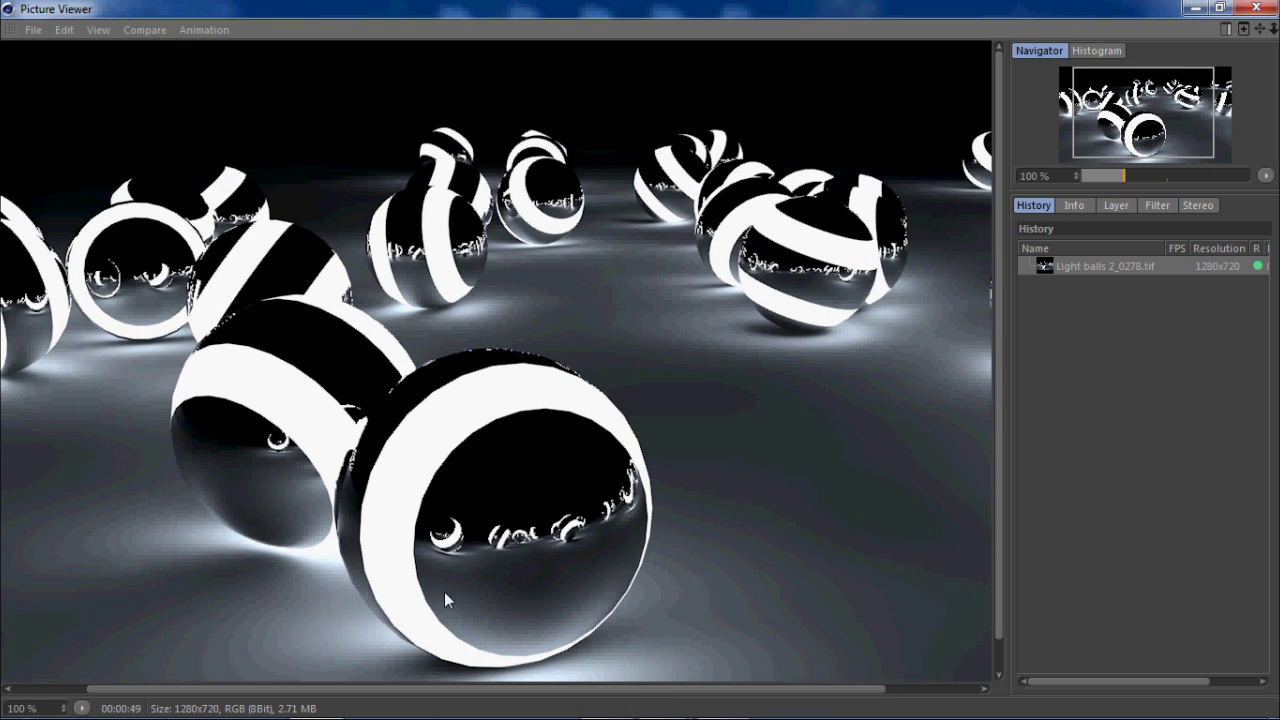
Step: Switch to Windows Explorer and open the rendered image Light balls 2_0278 from D:\Cinema 4D edits\Misc Practice\pictures
mouse_move(565, 715)
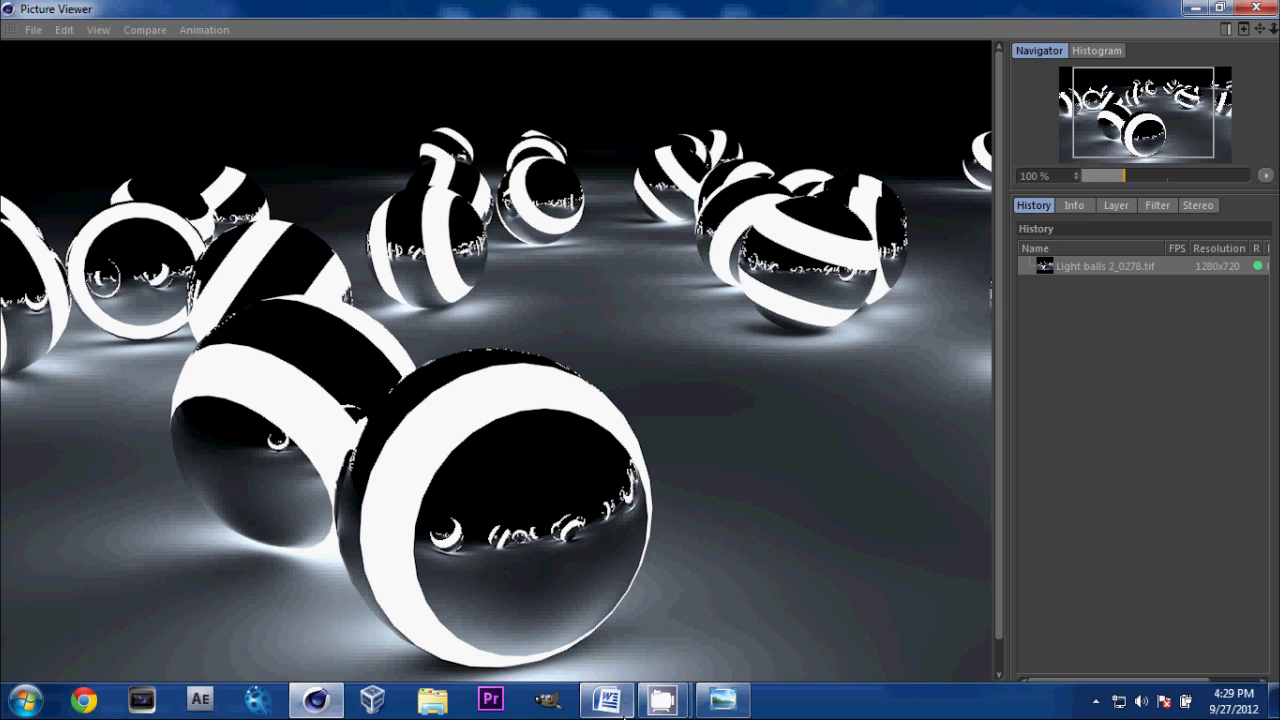
right_click(426, 708)
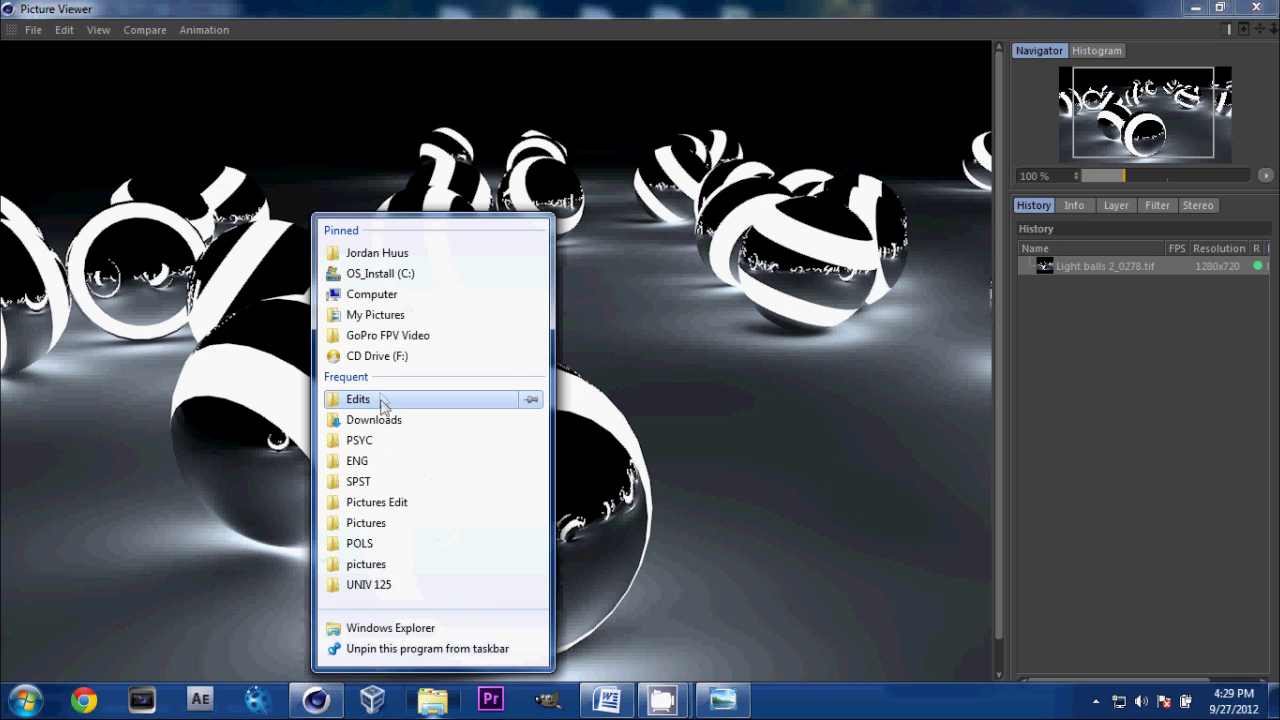
left_click(371, 294)
double_click(594, 282)
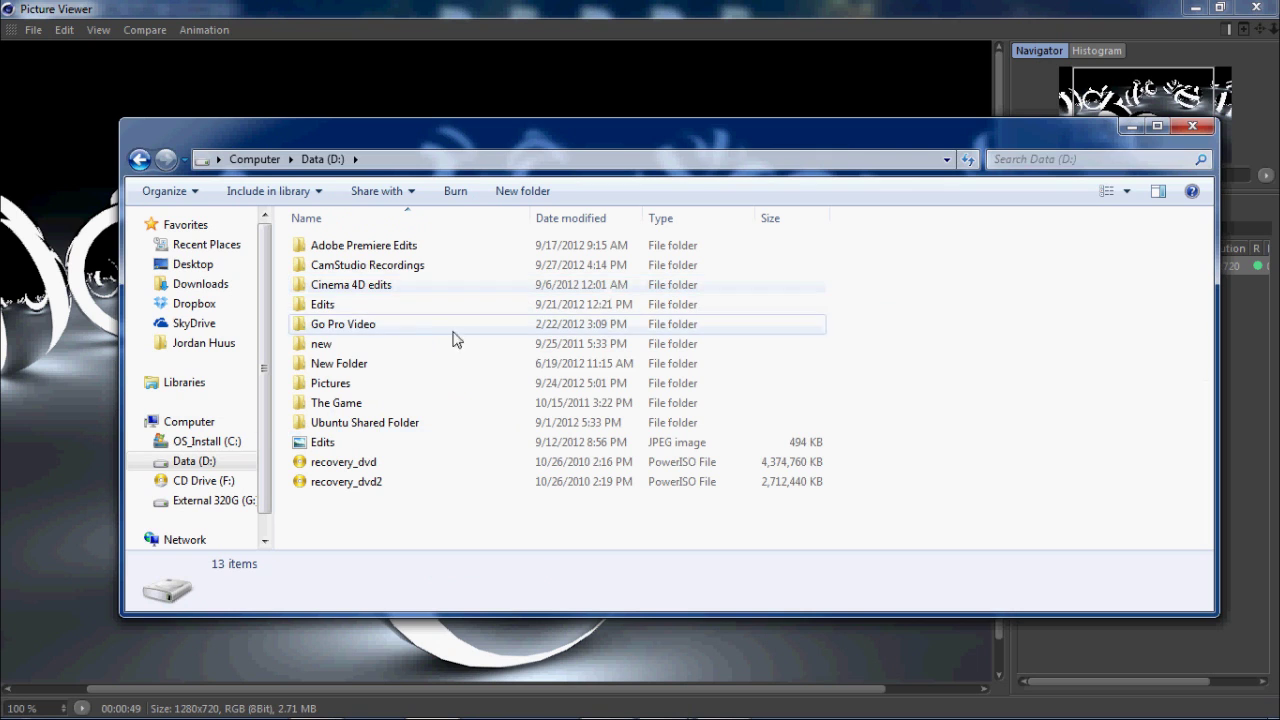
left_click(410, 286)
double_click(410, 286)
left_click(378, 271)
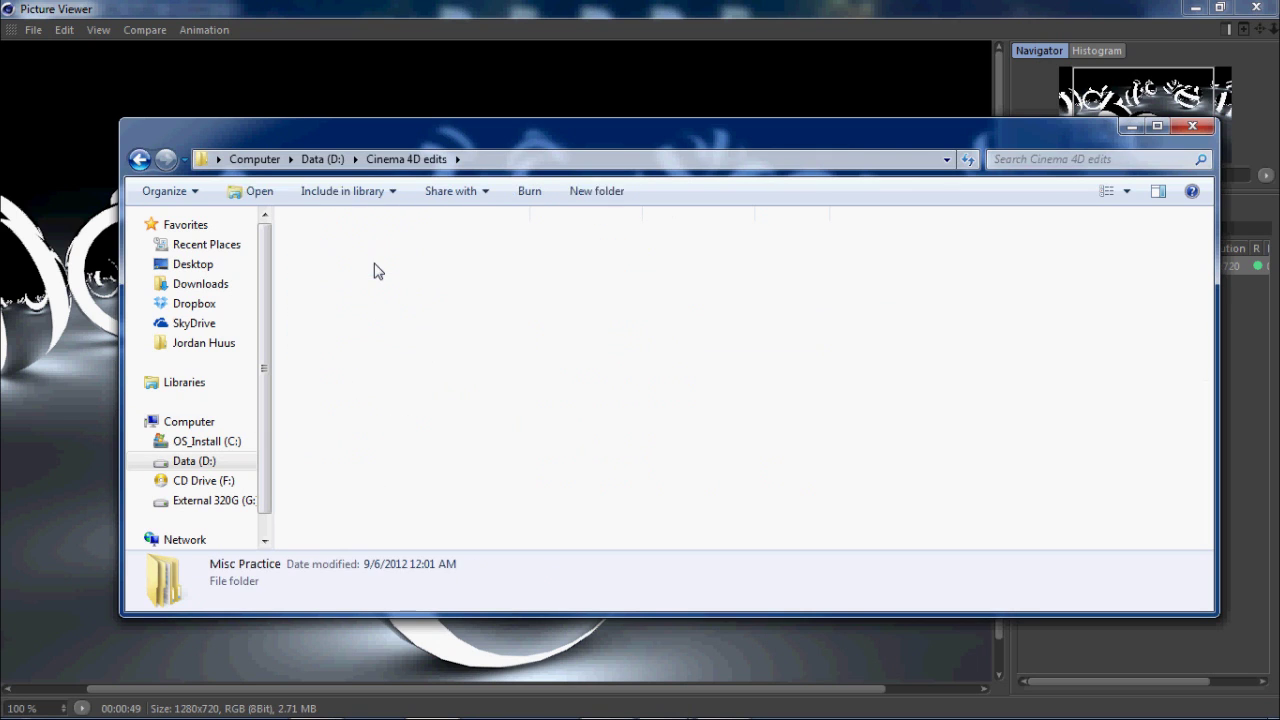
double_click(351, 251)
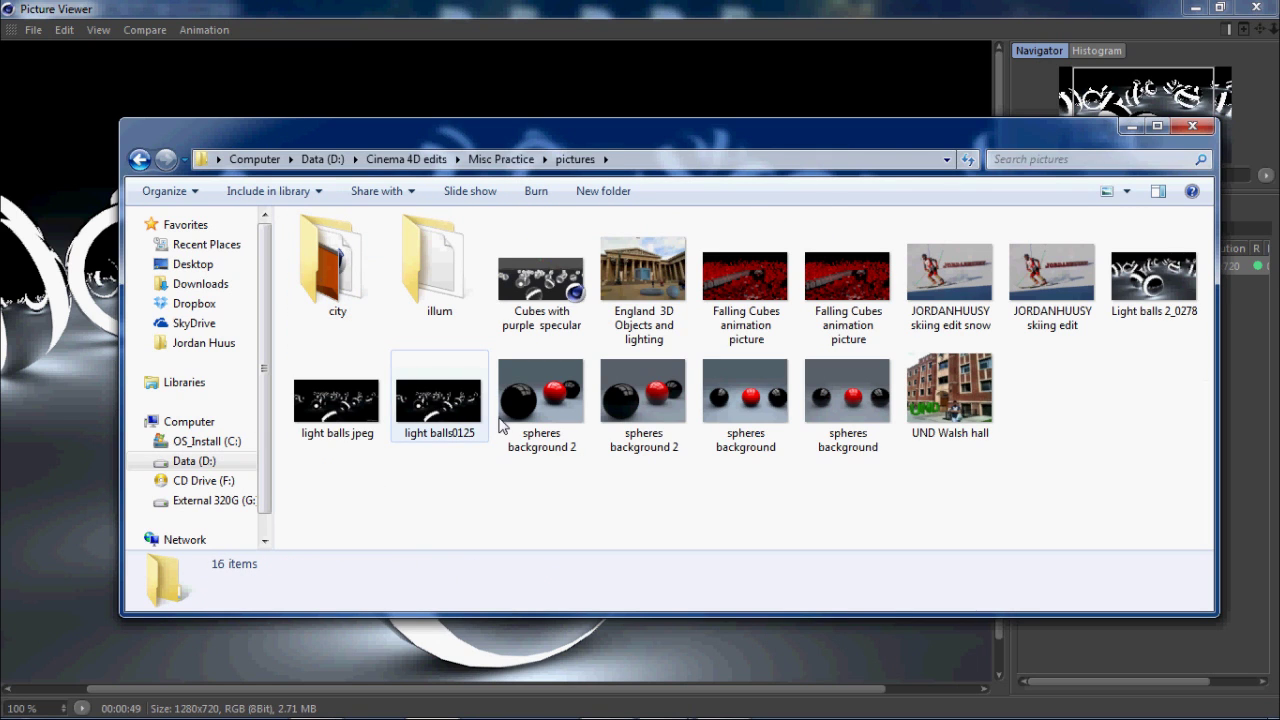
double_click(1149, 270)
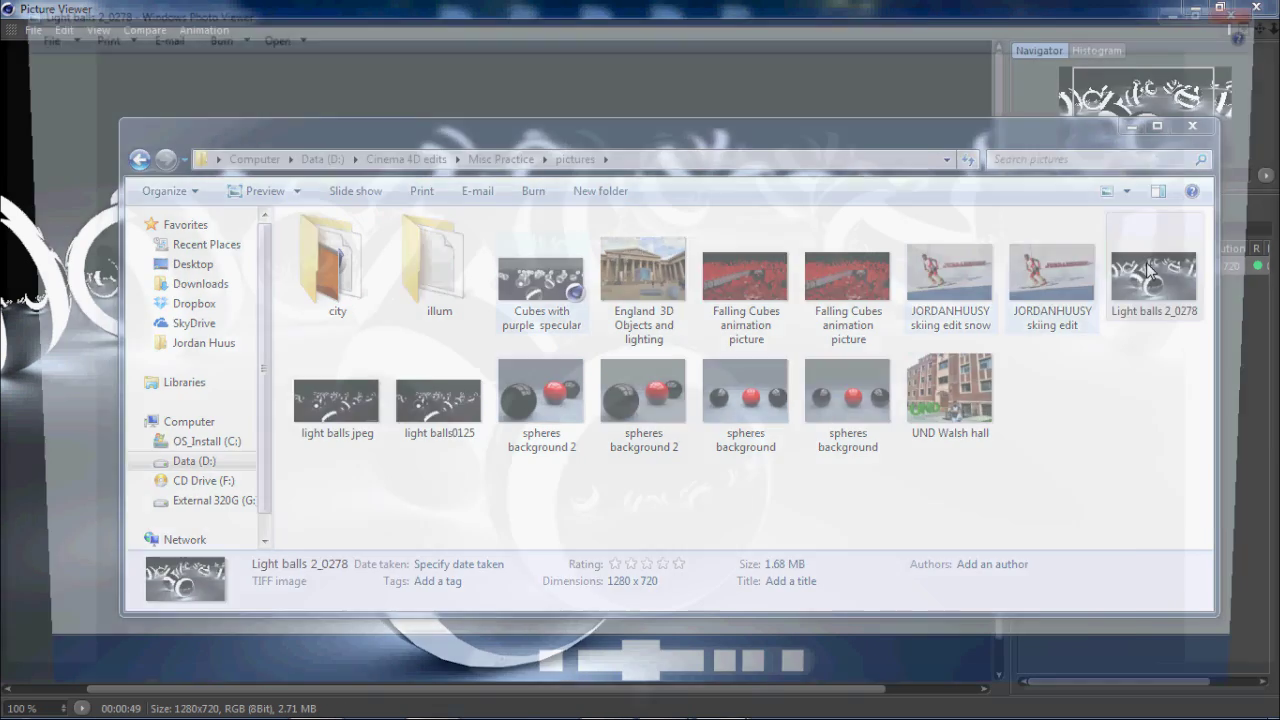
Step: Set the rendered image as the desktop background and clear the open windows to show the desktop
right_click(617, 361)
left_click(687, 401)
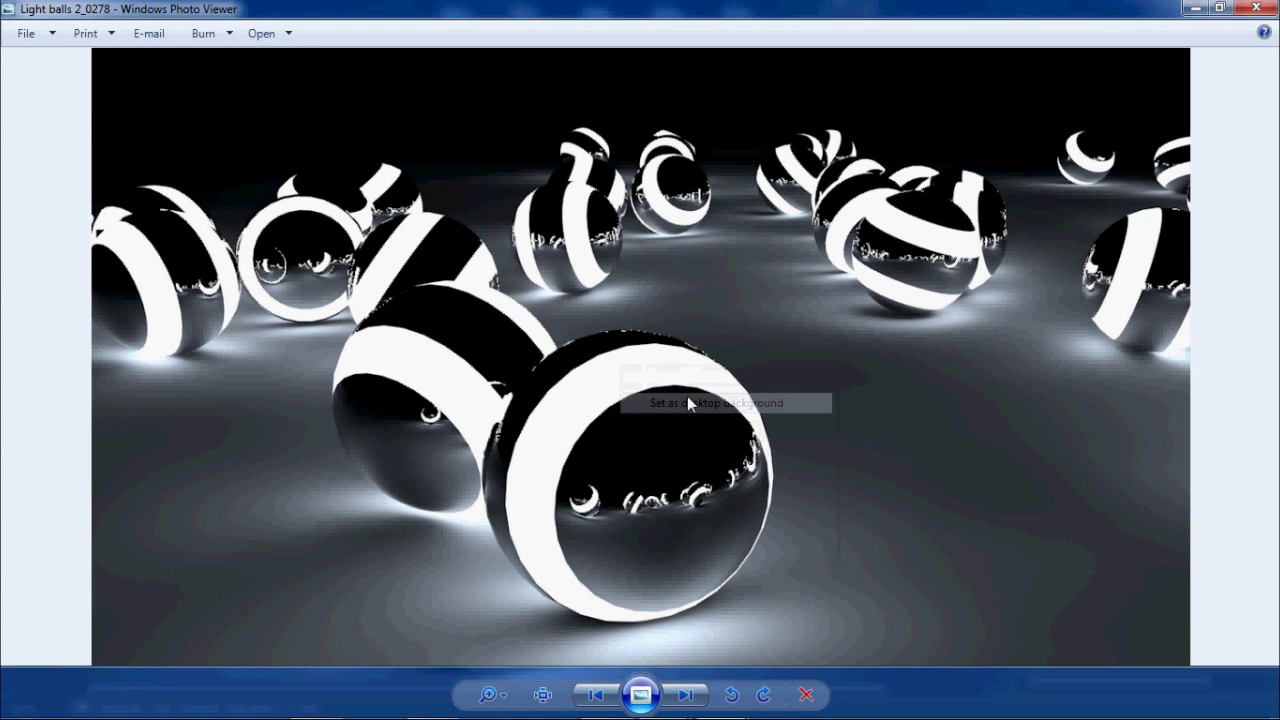
left_click(1255, 10)
left_click(1198, 9)
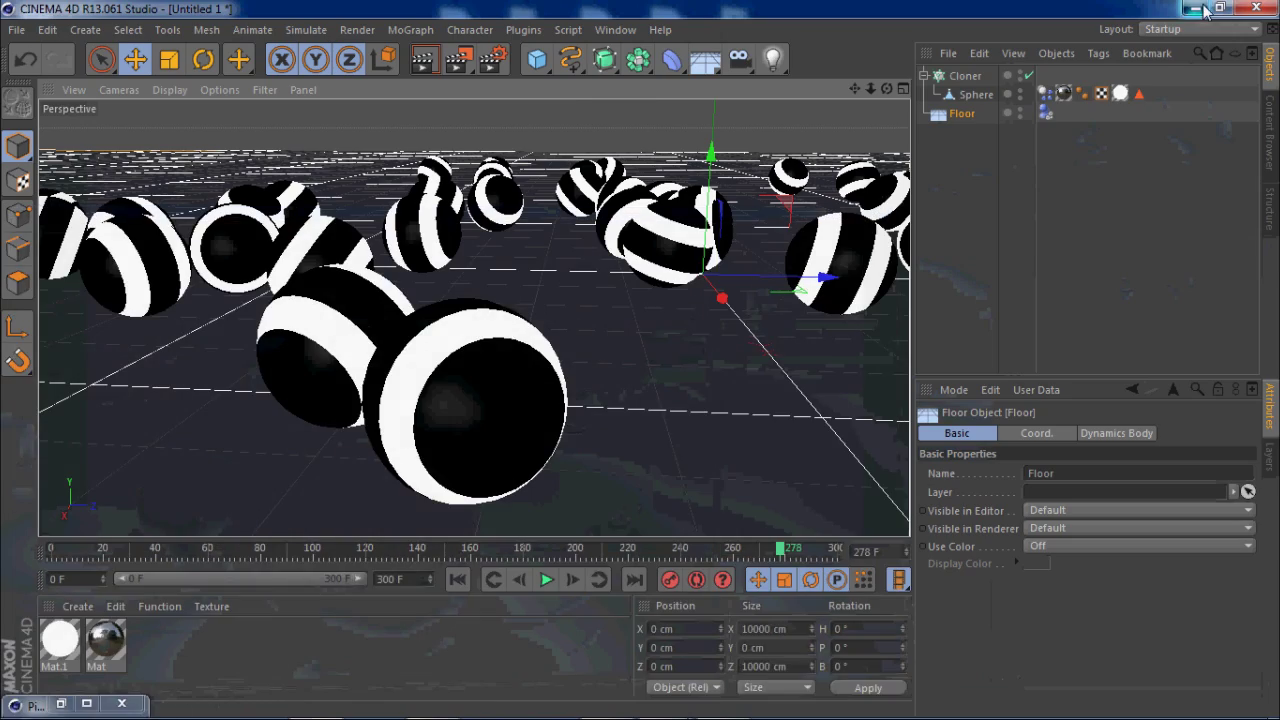
left_click(1196, 9)
left_click(1218, 127)
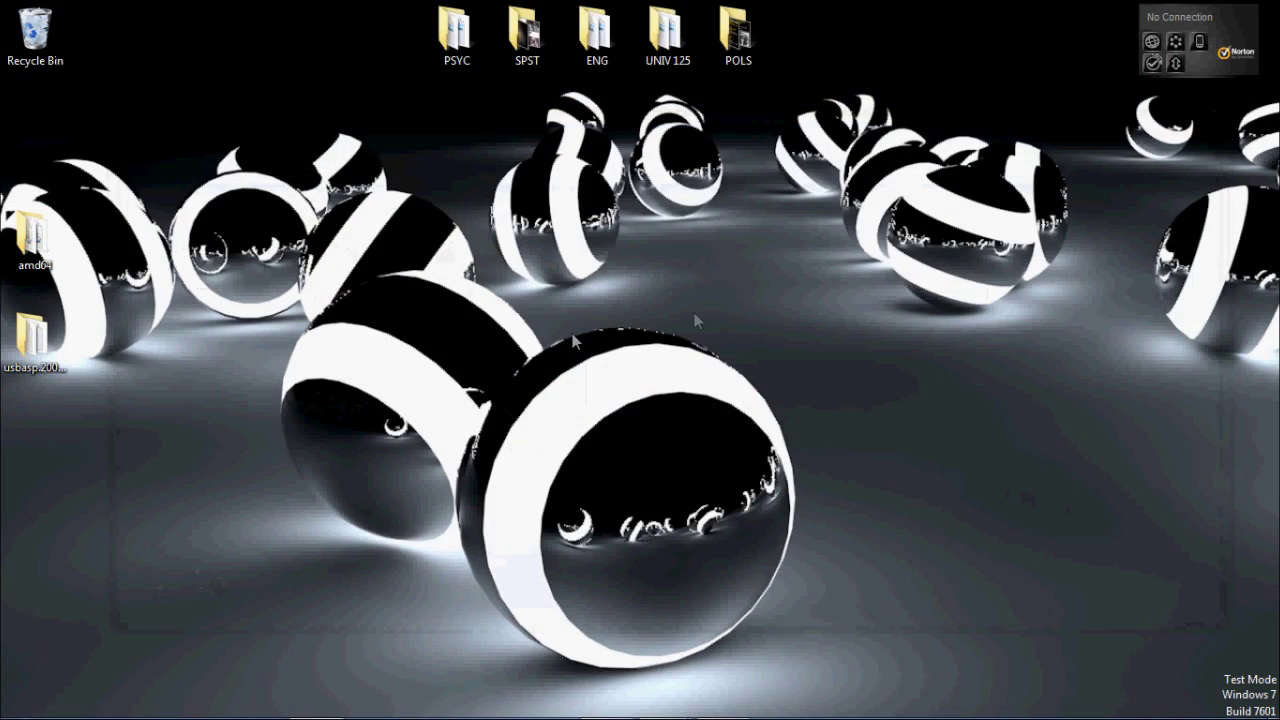